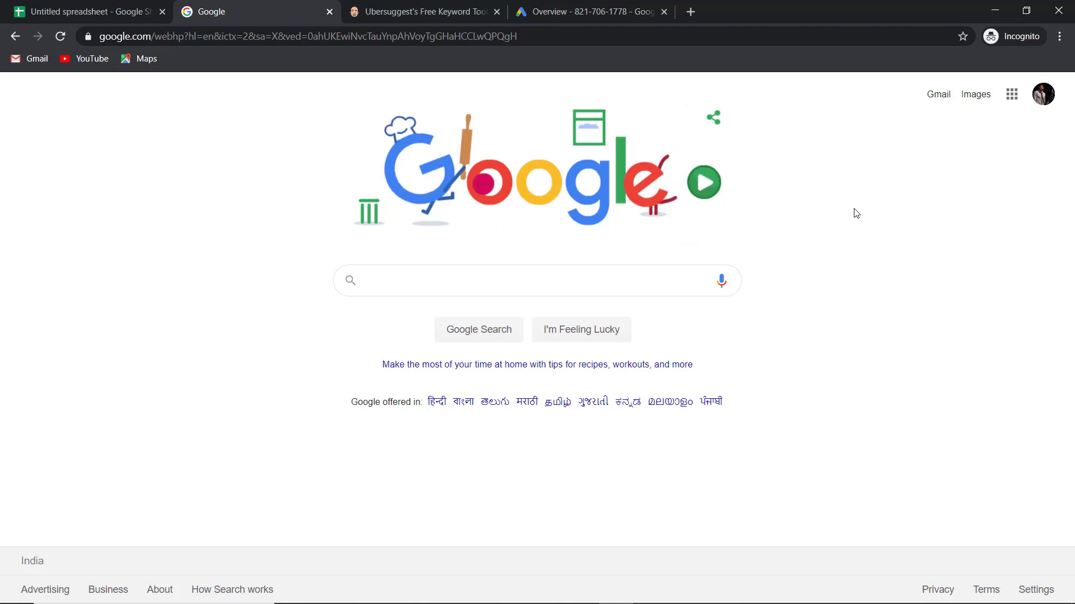
Search Google for "digital marketing course" and bring up the related query suggestions for that search
{"action": "left_click", "coordinate": [398, 276]}
{"action": "type", "text": "D"}
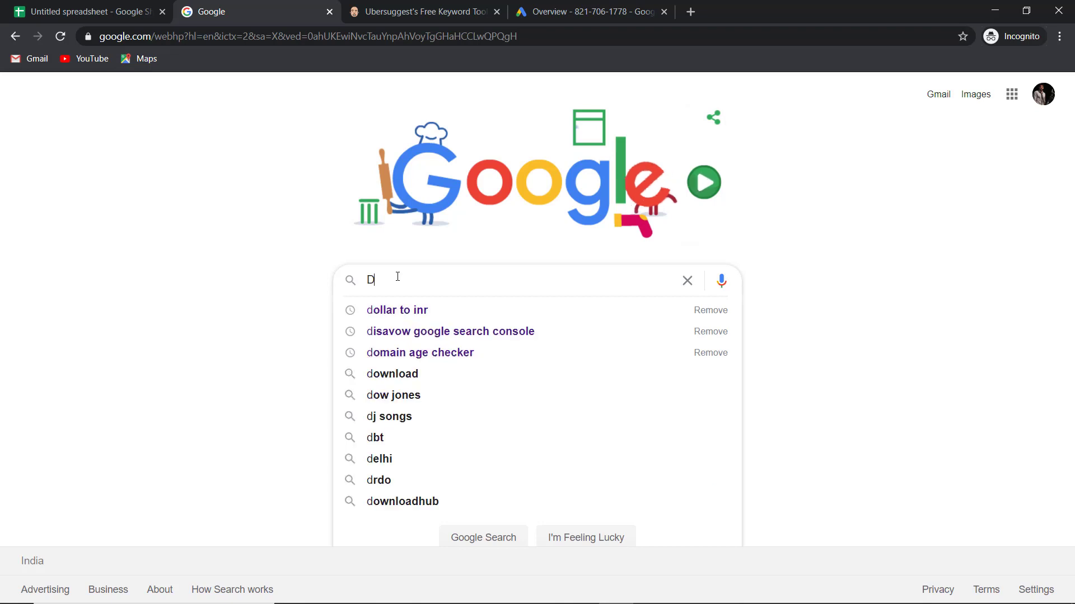
{"action": "type", "text": "igital"}
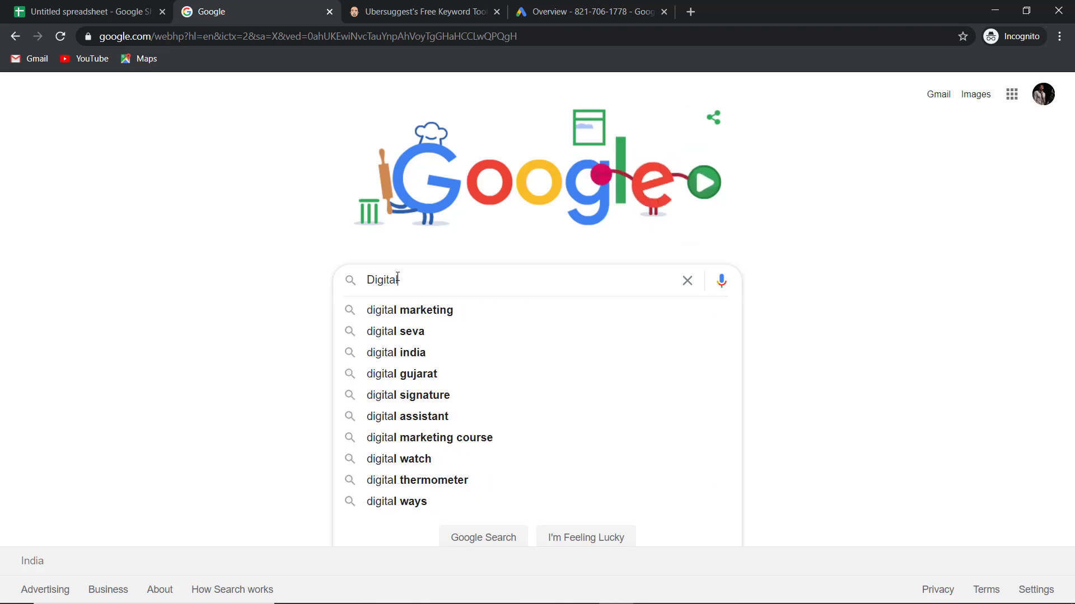
{"action": "type", "text": " marketing"}
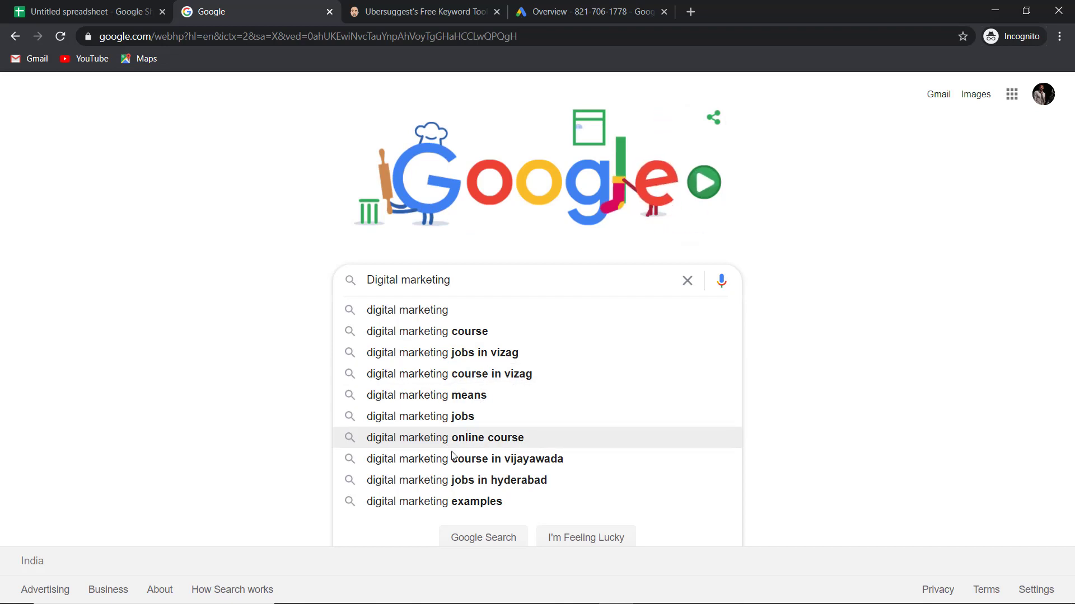
{"action": "left_click", "coordinate": [492, 340]}
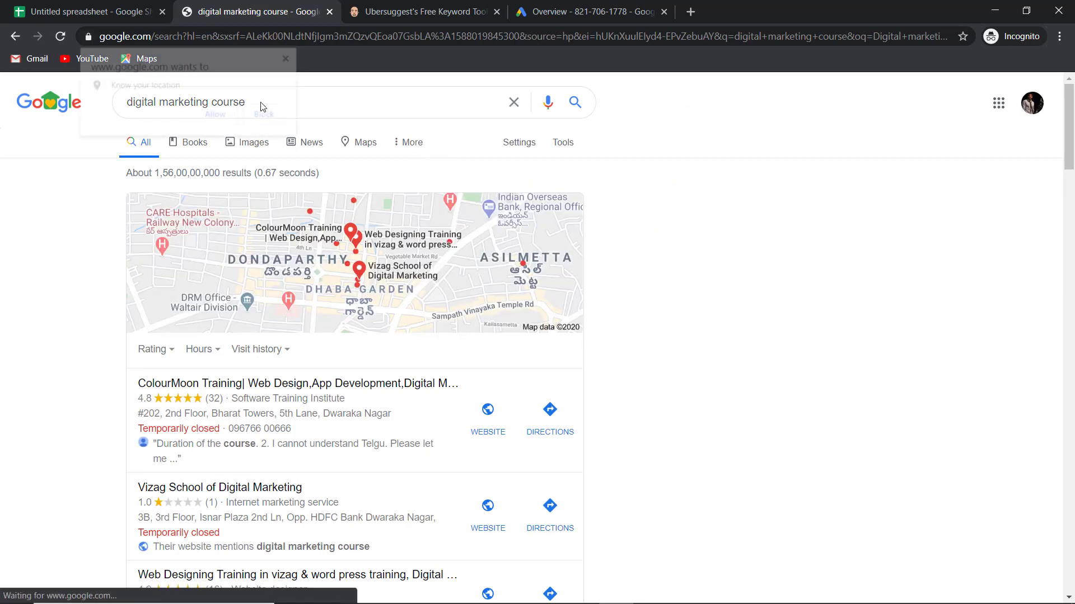
{"action": "left_click", "coordinate": [269, 112]}
{"action": "left_click", "coordinate": [301, 110]}
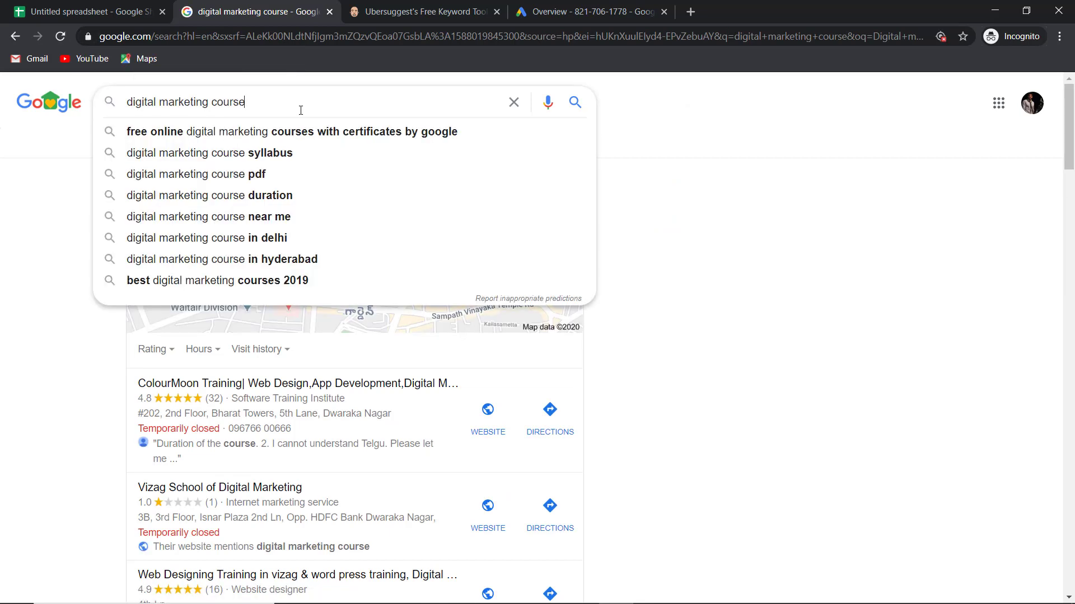
Switch to Ubersuggest and set the keyword search's language and location to English / India
{"action": "left_click", "coordinate": [385, 12]}
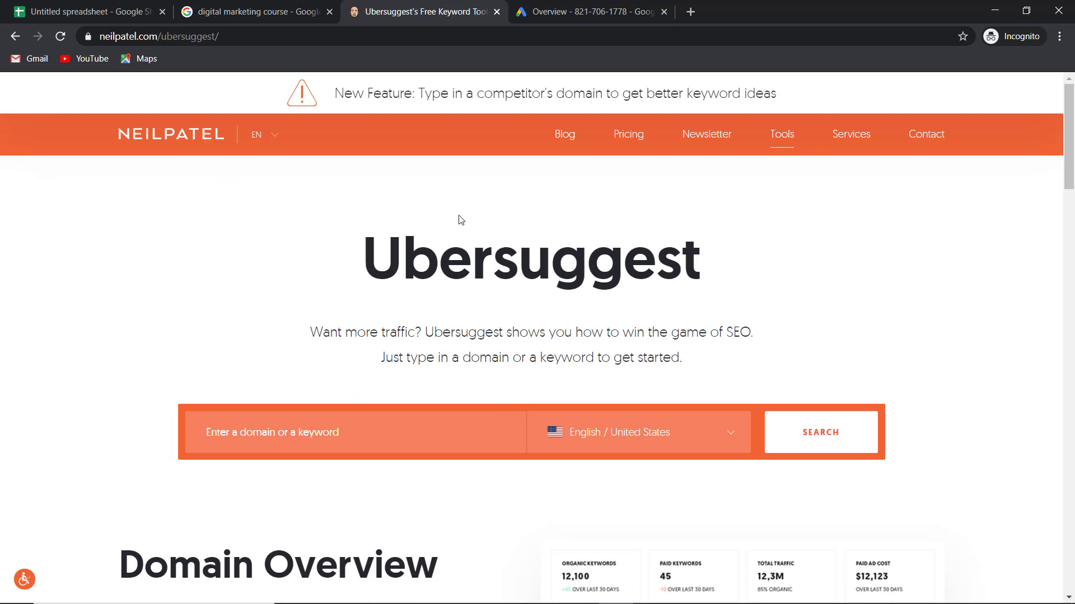
{"action": "left_click", "coordinate": [684, 434]}
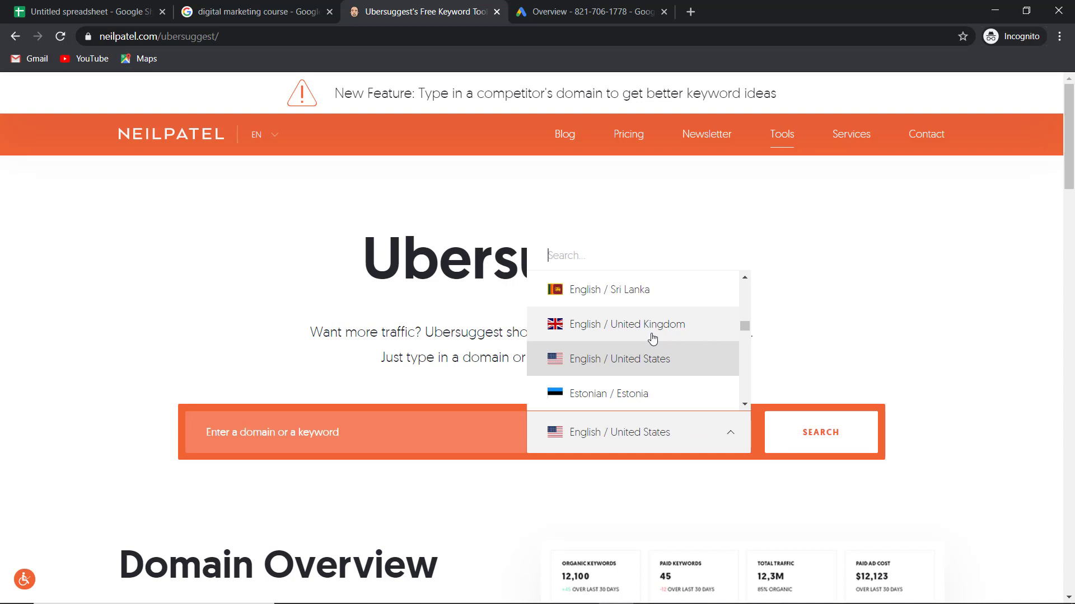
{"action": "scroll", "coordinate": [652, 338], "scroll_direction": "down", "scroll_amount": 1}
{"action": "type", "text": "ind"}
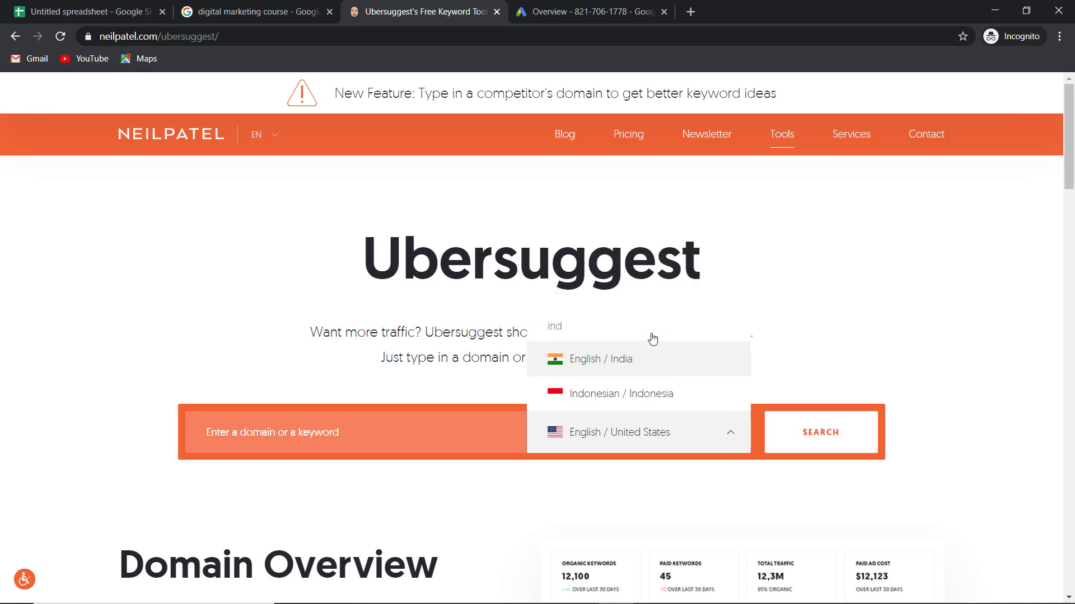
{"action": "left_click", "coordinate": [643, 353]}
{"action": "left_click", "coordinate": [374, 430]}
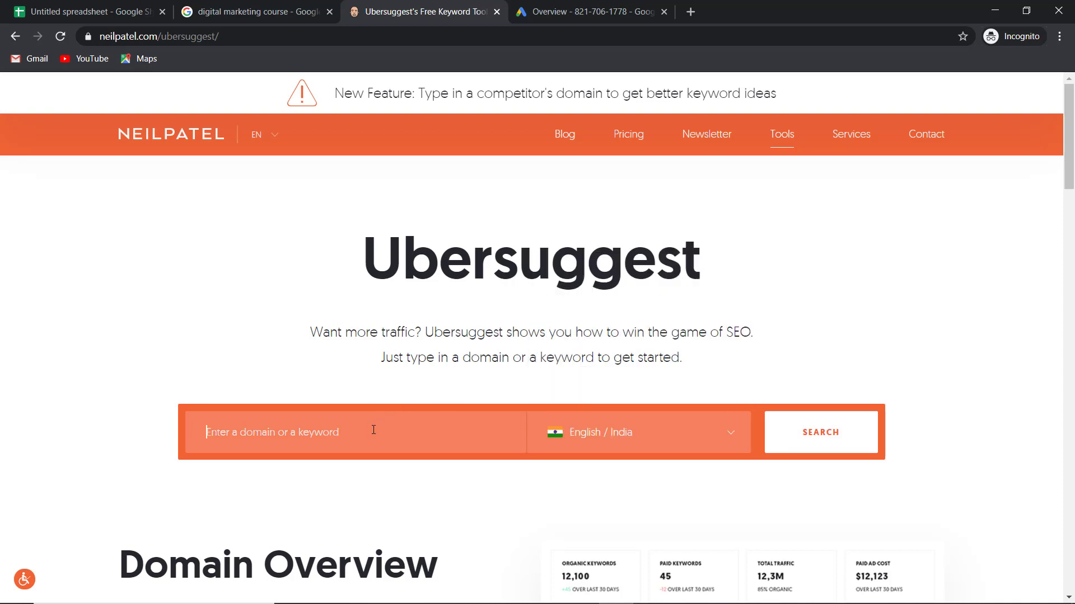
{"action": "type", "text": "competition"}
{"action": "key", "text": "ctrl+a"}
{"action": "key", "text": "BackSpace"}
Run a keyword search for "Digital Marketing Course" and dismiss the registration offer
{"action": "type", "text": "Di"}
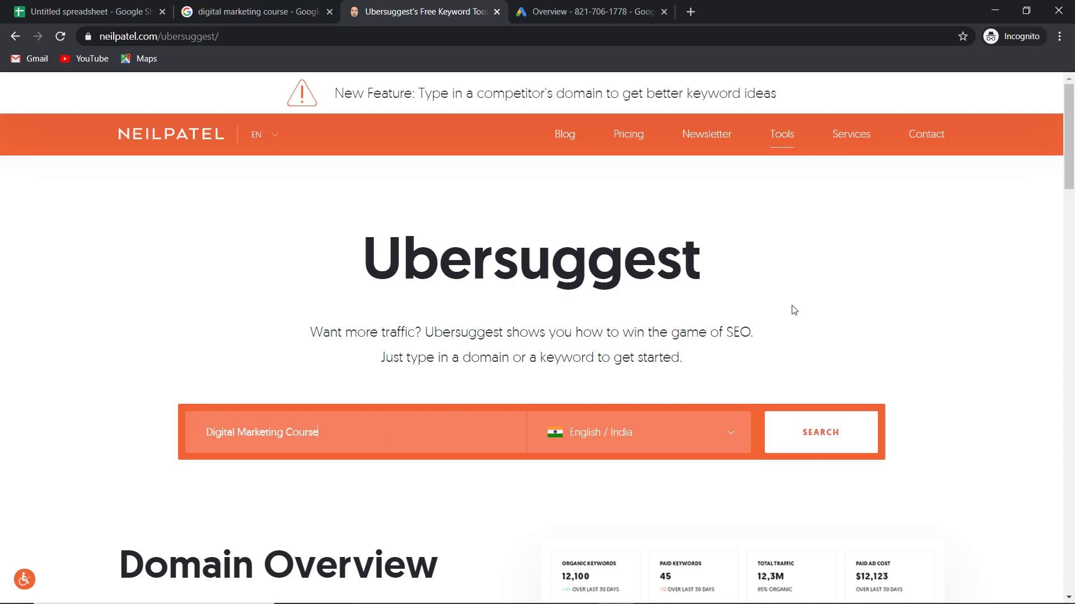
{"action": "left_click", "coordinate": [820, 433]}
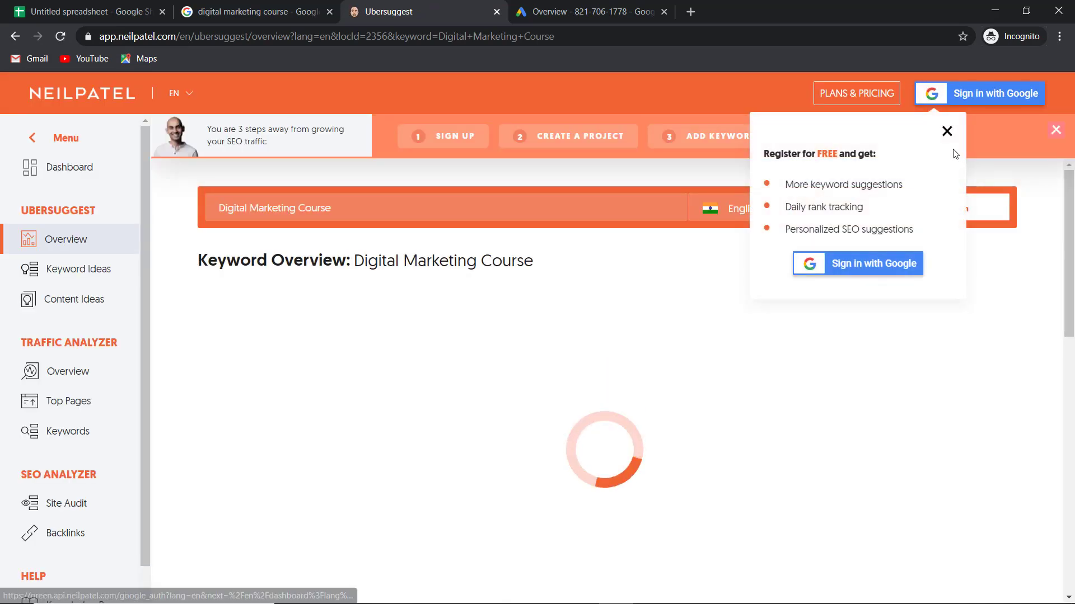
{"action": "left_click", "coordinate": [948, 132]}
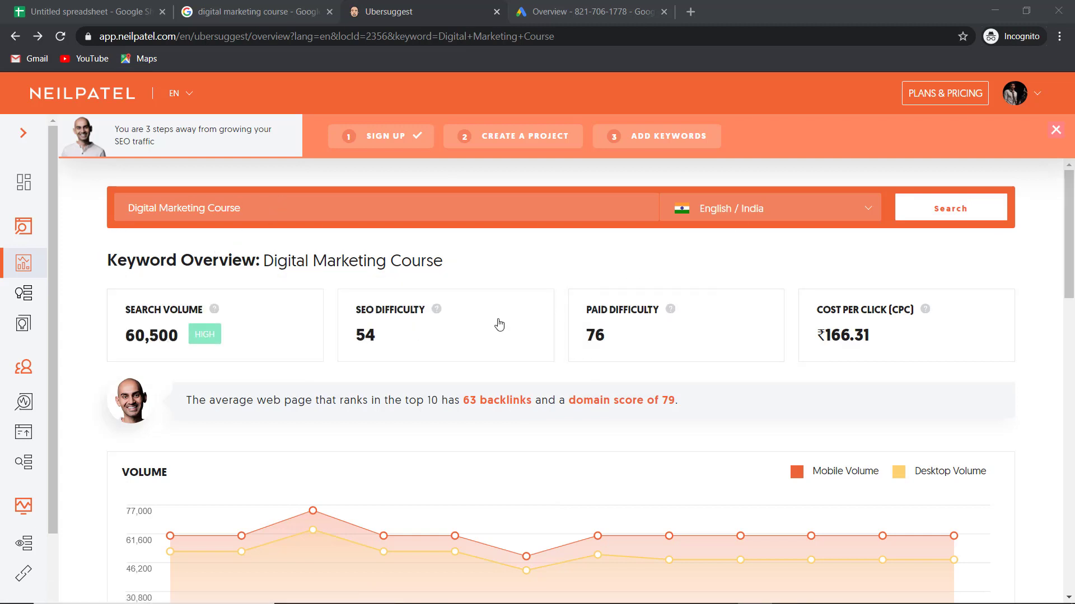
Review the keyword overview for Digital Marketing Course and open its complete list of keyword ideas
{"action": "scroll", "coordinate": [662, 352], "scroll_direction": "down", "scroll_amount": 1}
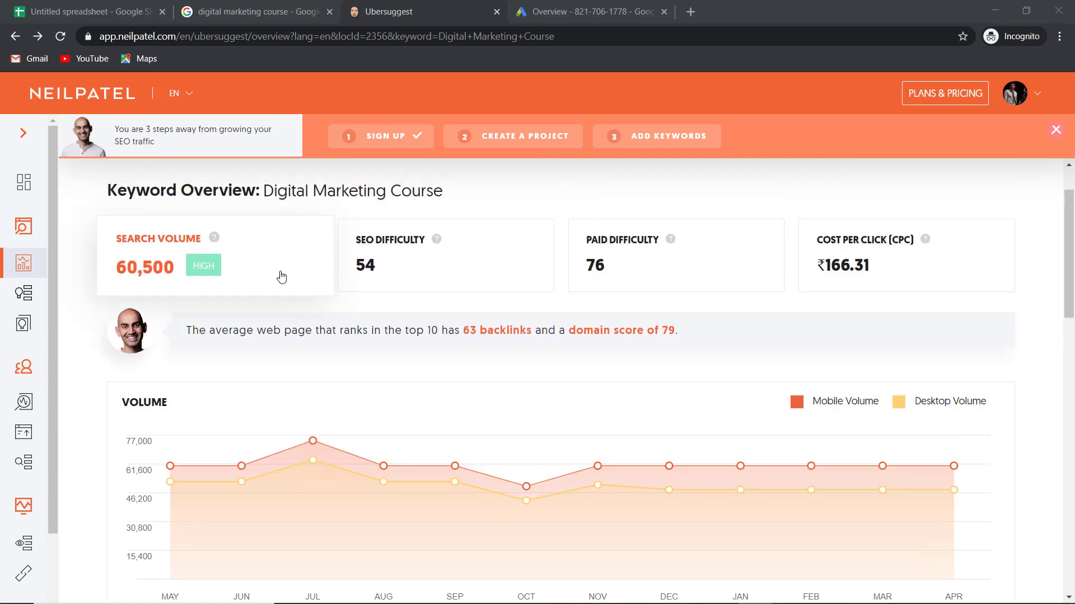
{"action": "scroll", "coordinate": [458, 280], "scroll_direction": "down", "scroll_amount": 6}
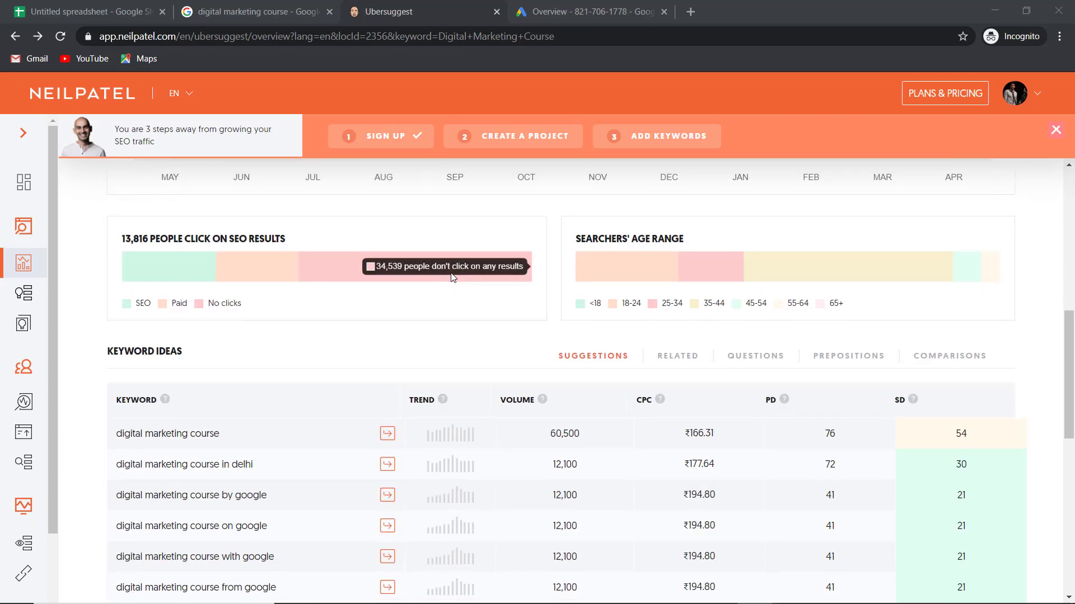
{"action": "scroll", "coordinate": [452, 277], "scroll_direction": "down", "scroll_amount": 2}
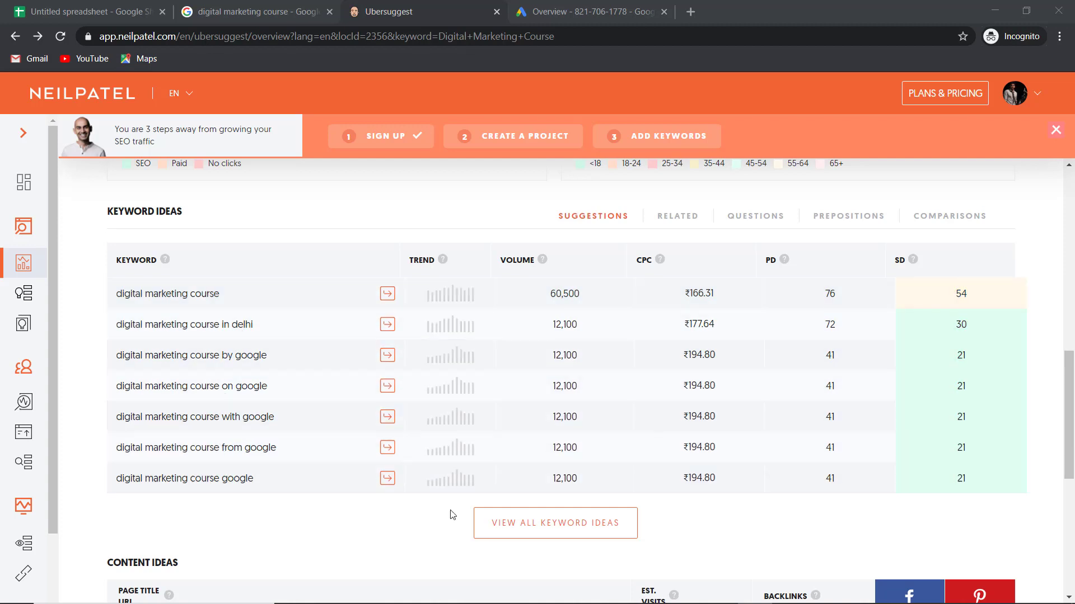
{"action": "left_click", "coordinate": [516, 524]}
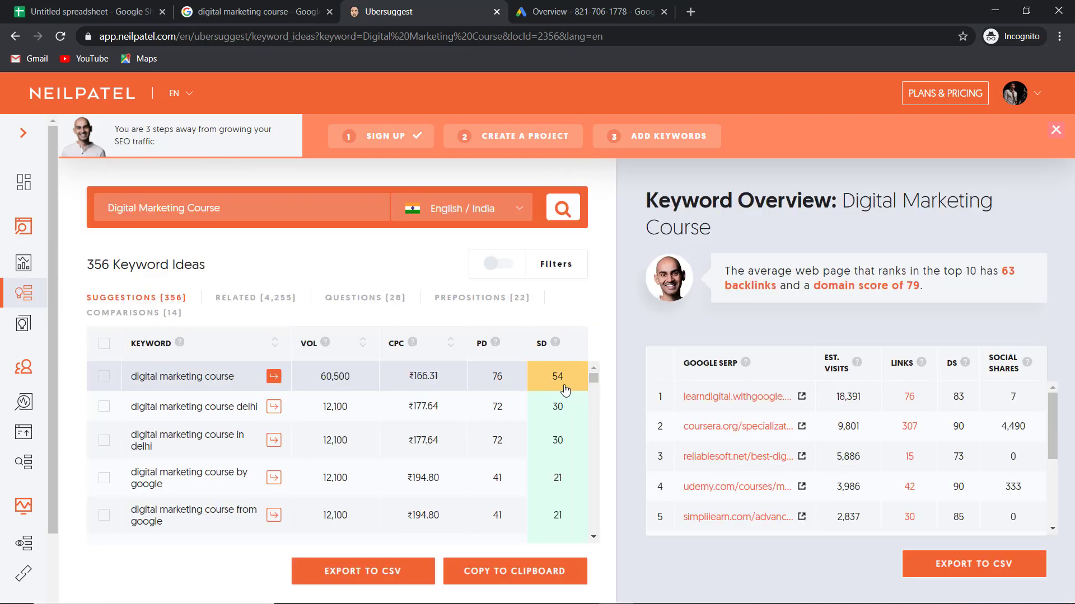
Select the keyword ideas "digital marketing course" and "digital marketing course online"
{"action": "scroll", "coordinate": [436, 381], "scroll_direction": "down", "scroll_amount": 3}
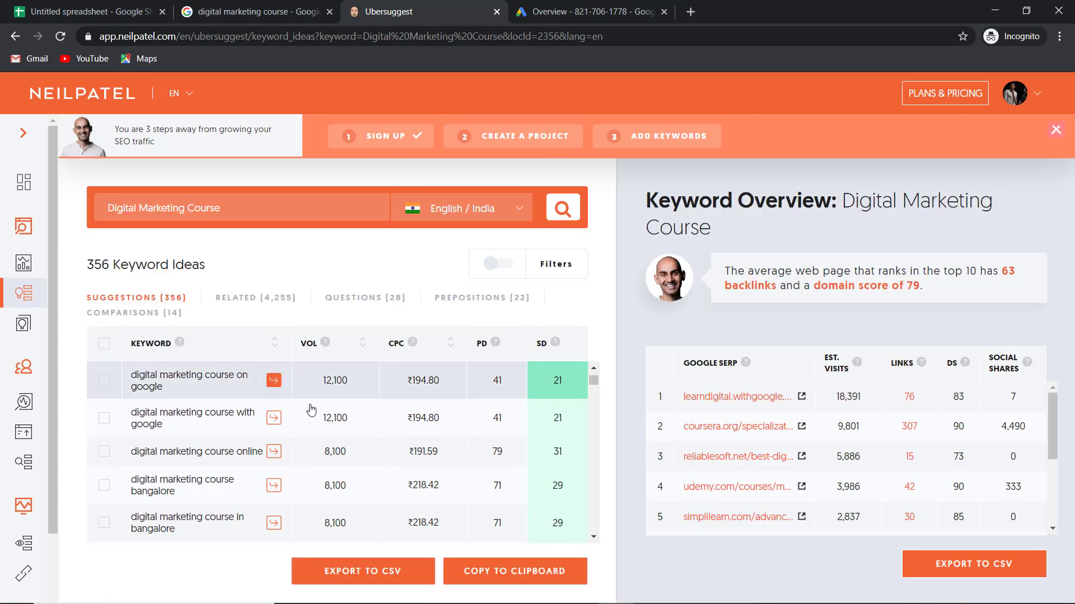
{"action": "scroll", "coordinate": [270, 412], "scroll_direction": "up", "scroll_amount": 3}
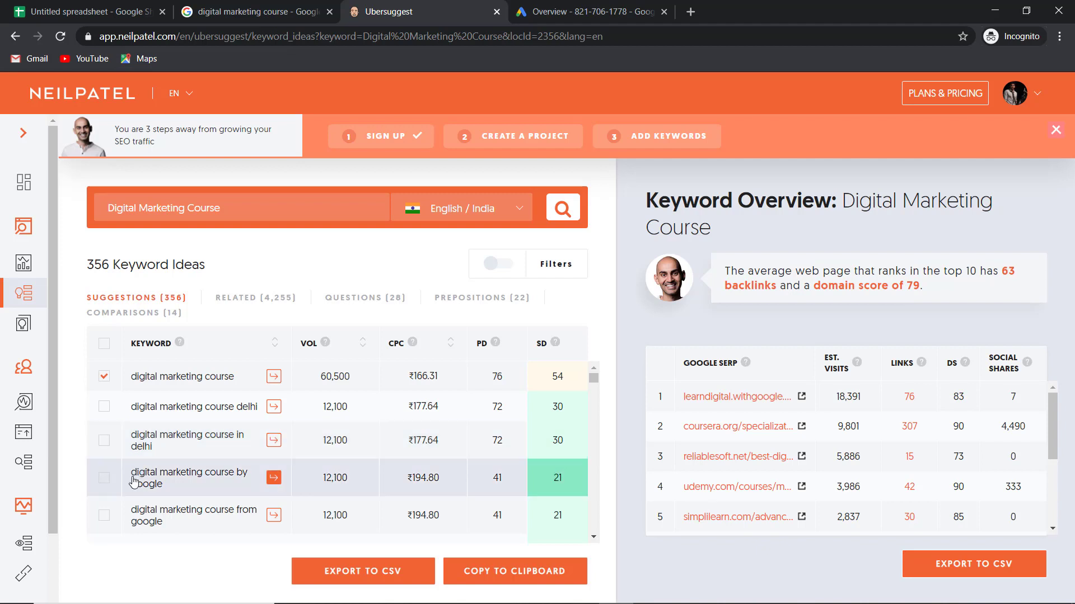
{"action": "scroll", "coordinate": [193, 451], "scroll_direction": "down", "scroll_amount": 1}
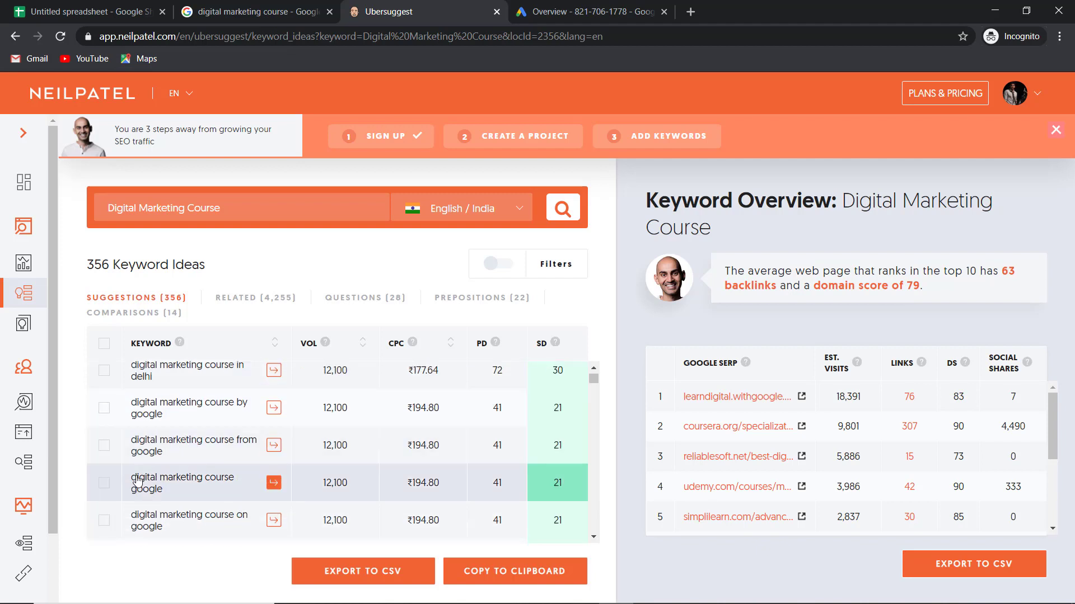
{"action": "scroll", "coordinate": [137, 475], "scroll_direction": "down", "scroll_amount": 3}
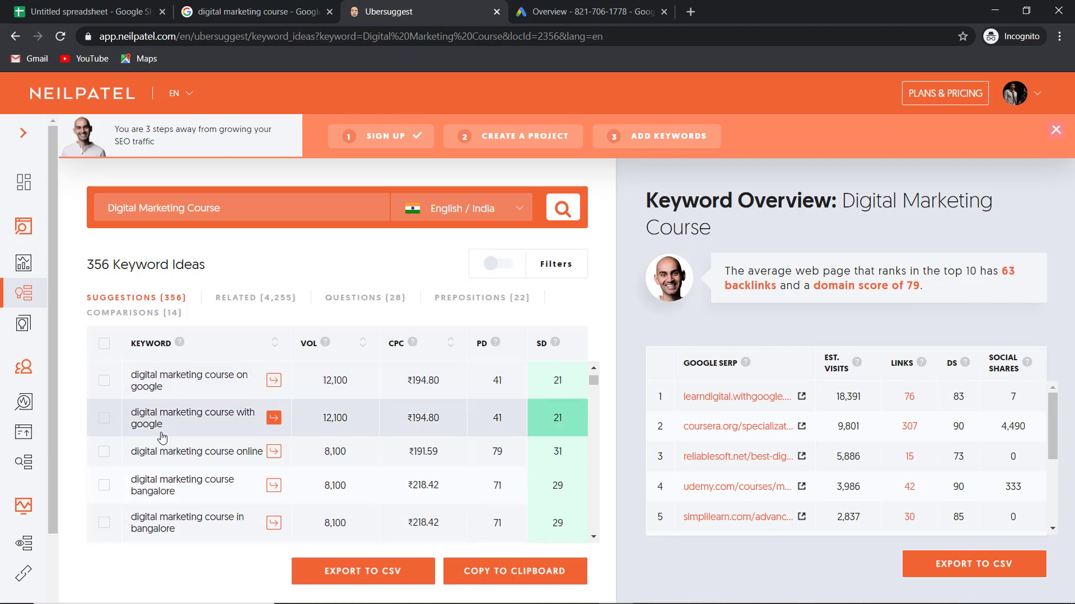
{"action": "left_click", "coordinate": [105, 451]}
Add "digital marketing course hyderabad" and "digital marketing course in hyderabad" to the selected keywords
{"action": "scroll", "coordinate": [121, 464], "scroll_direction": "down", "scroll_amount": 2}
{"action": "scroll", "coordinate": [119, 459], "scroll_direction": "down", "scroll_amount": 2}
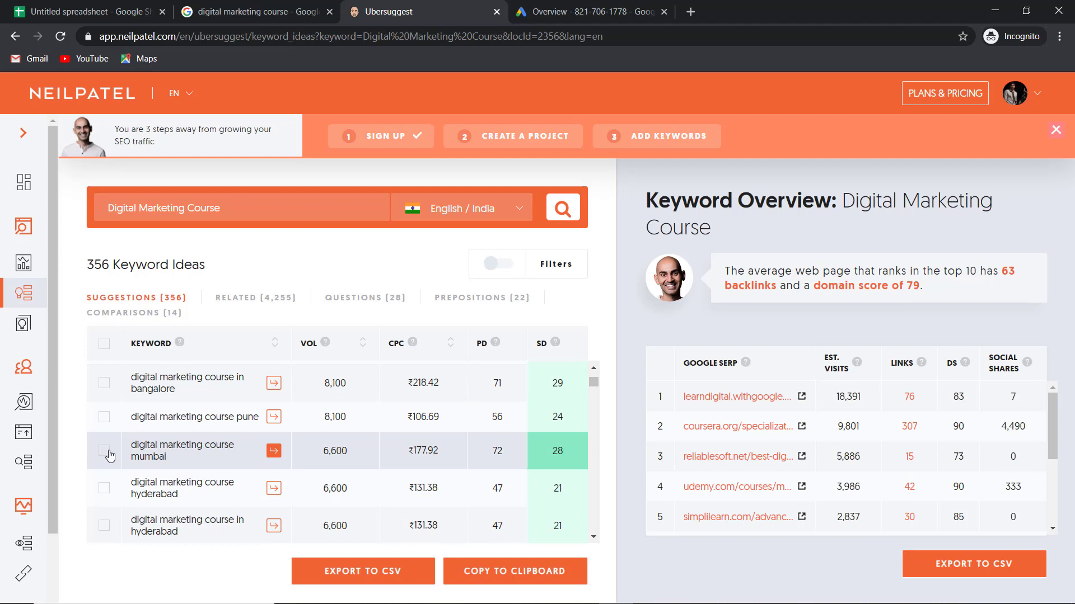
{"action": "scroll", "coordinate": [110, 456], "scroll_direction": "down", "scroll_amount": 2}
{"action": "left_click", "coordinate": [103, 420]}
{"action": "left_click", "coordinate": [103, 457]}
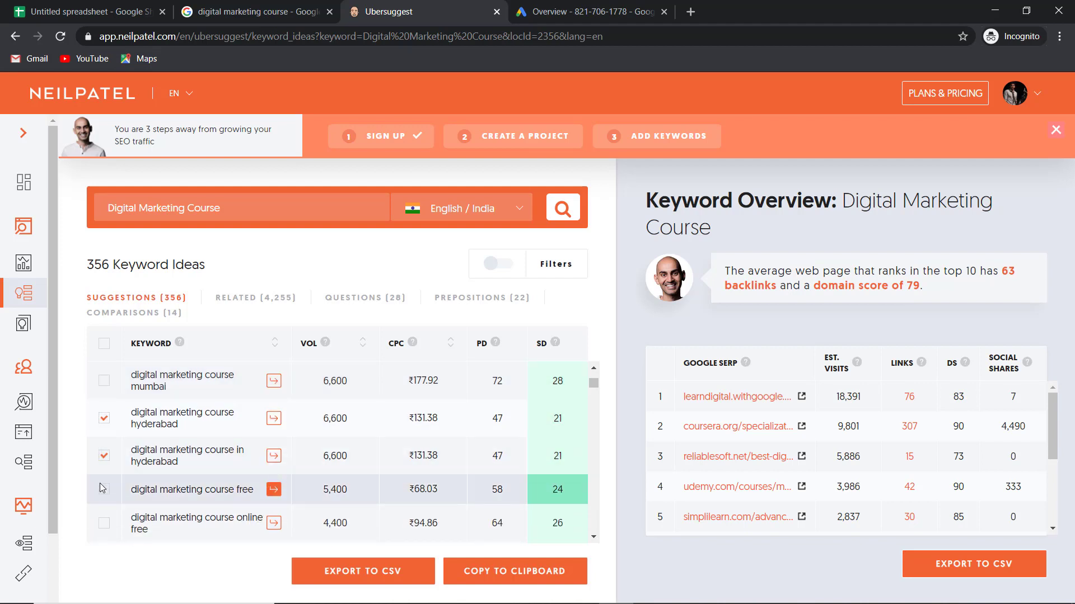
Select the fee keywords: "fees of digital marketing course", "fees for digital marketing course" and "digital marketing course fees"
{"action": "scroll", "coordinate": [118, 473], "scroll_direction": "down", "scroll_amount": 4}
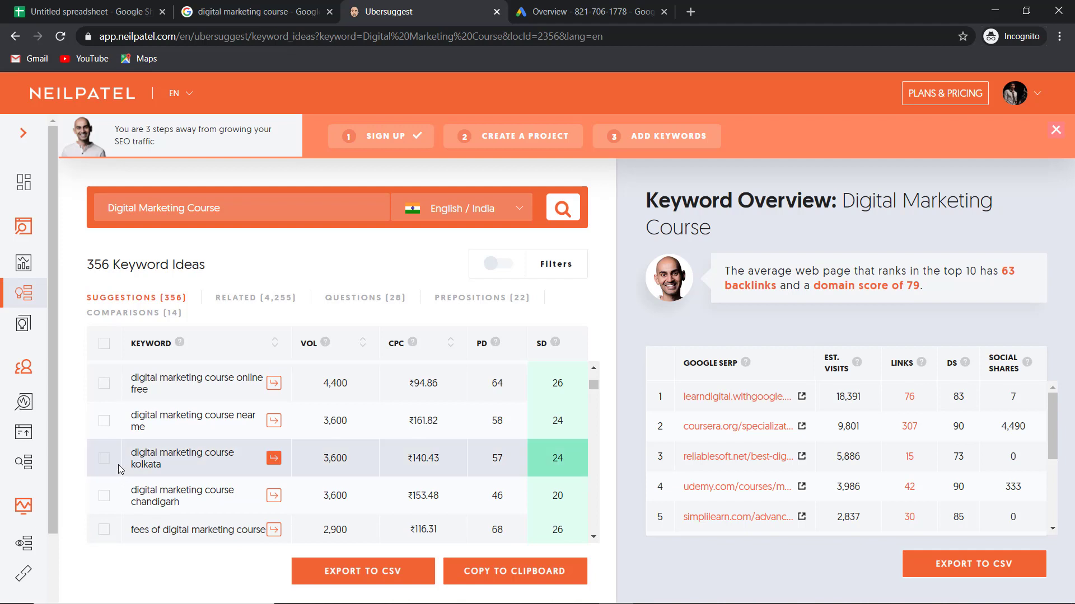
{"action": "scroll", "coordinate": [119, 464], "scroll_direction": "down", "scroll_amount": 2}
{"action": "left_click", "coordinate": [104, 460]}
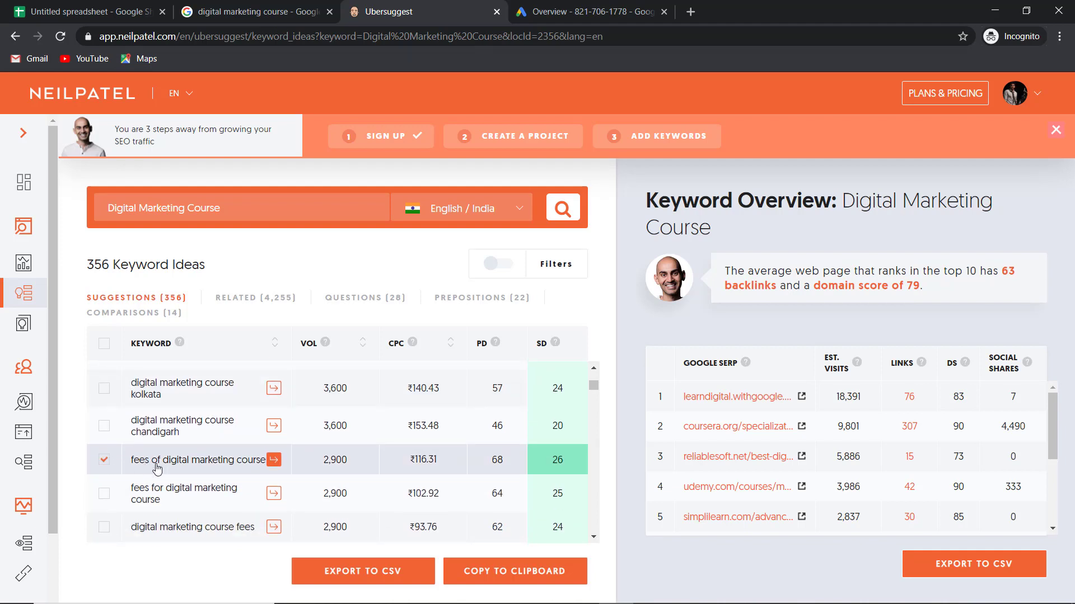
{"action": "left_click", "coordinate": [104, 491]}
{"action": "scroll", "coordinate": [112, 484], "scroll_direction": "down", "scroll_amount": 2}
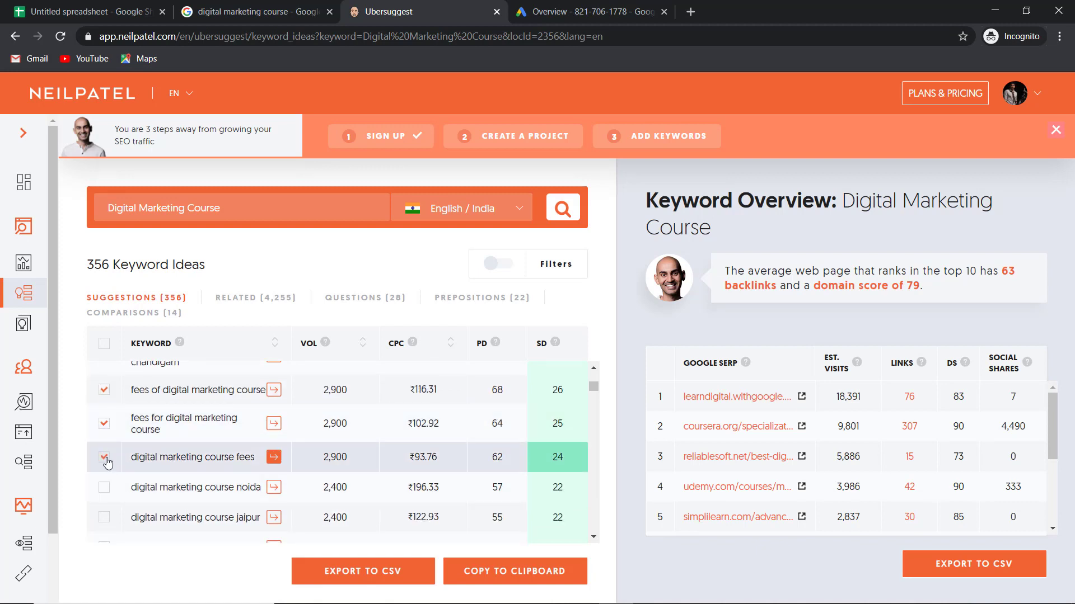
Select "what is digital marketing course", "digital marketing course syllabus", "digital marketing course with certificate" and "duration of digital marketing course"
{"action": "scroll", "coordinate": [118, 490], "scroll_direction": "down", "scroll_amount": 4}
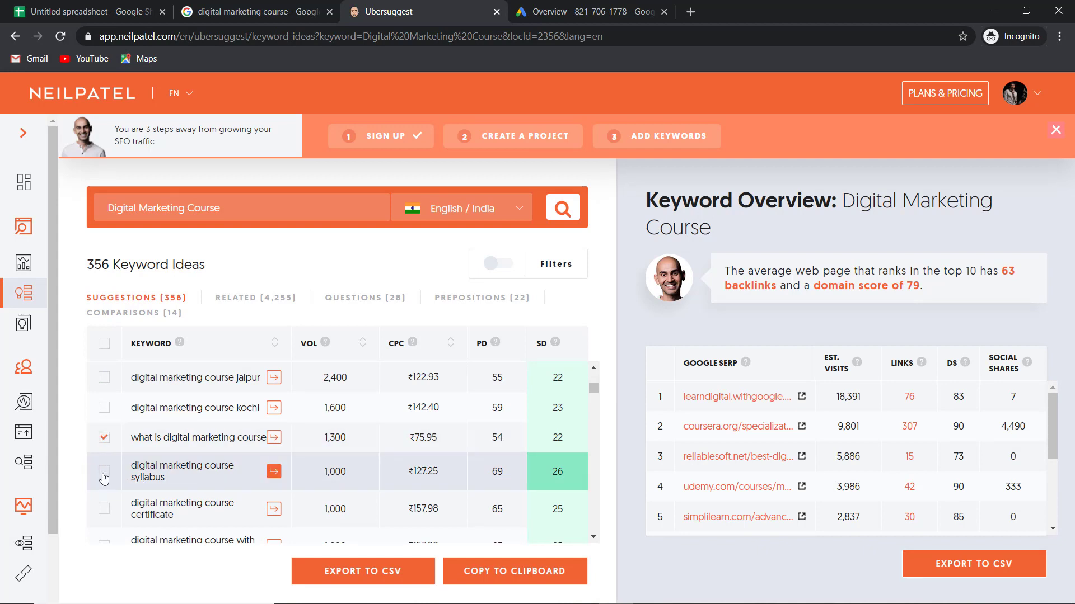
{"action": "scroll", "coordinate": [103, 464], "scroll_direction": "down", "scroll_amount": 2}
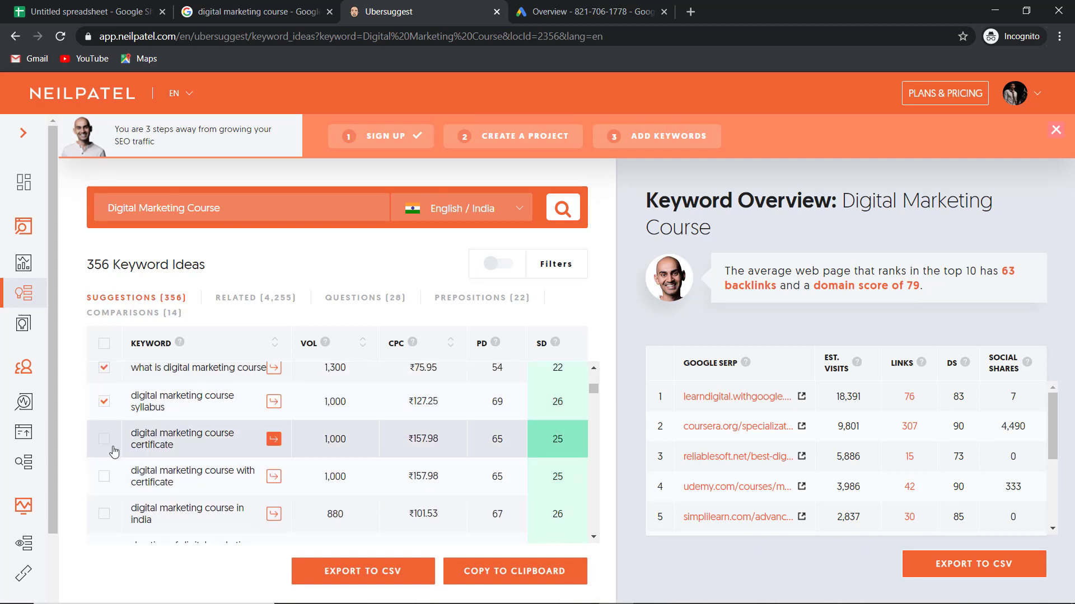
{"action": "left_click", "coordinate": [104, 476]}
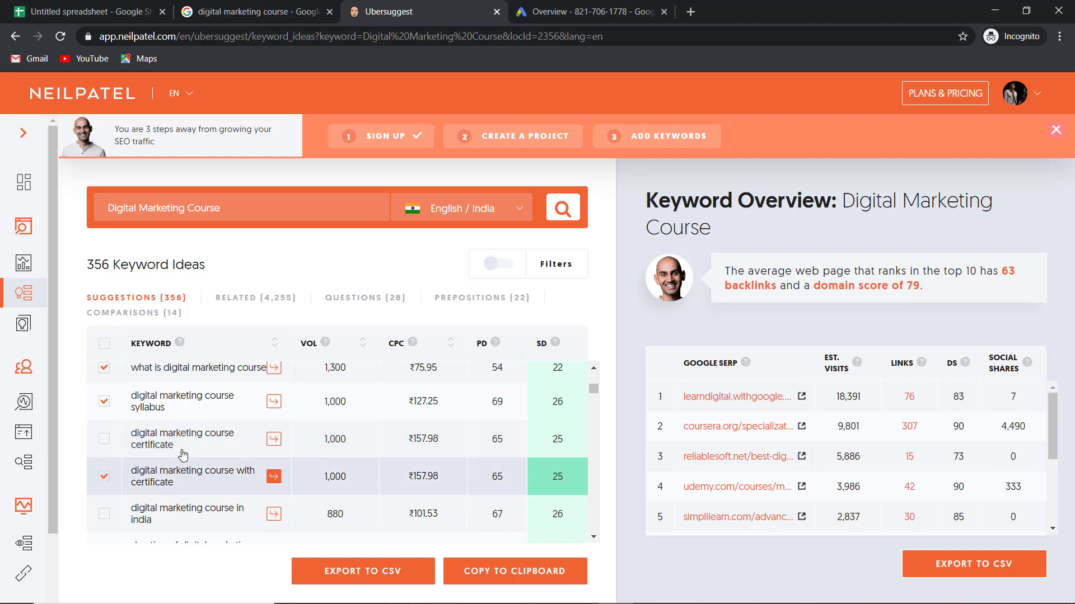
{"action": "scroll", "coordinate": [183, 459], "scroll_direction": "down", "scroll_amount": 2}
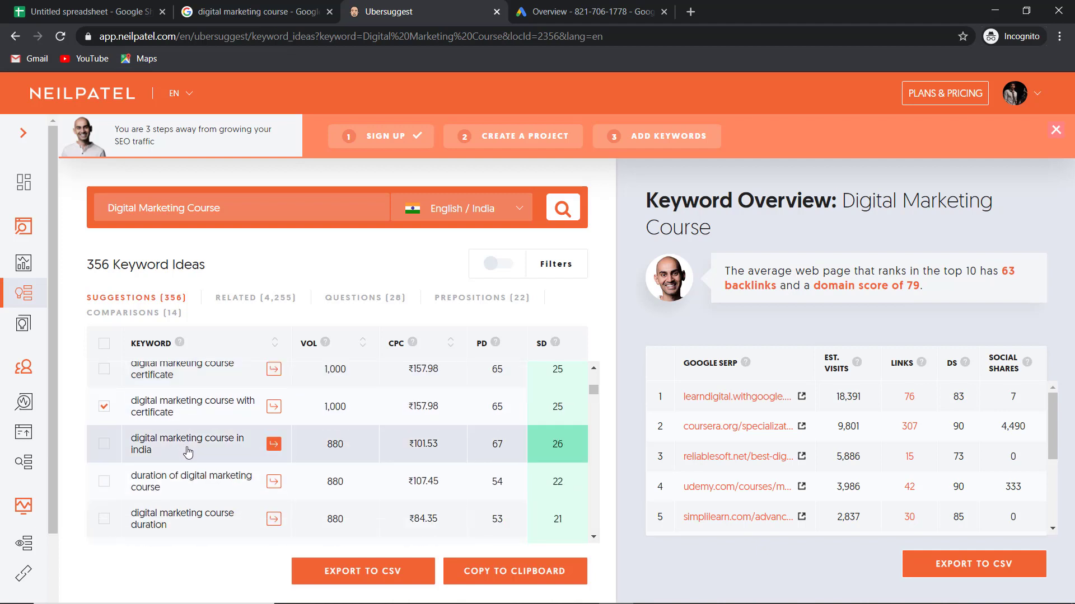
{"action": "scroll", "coordinate": [187, 452], "scroll_direction": "down", "scroll_amount": 2}
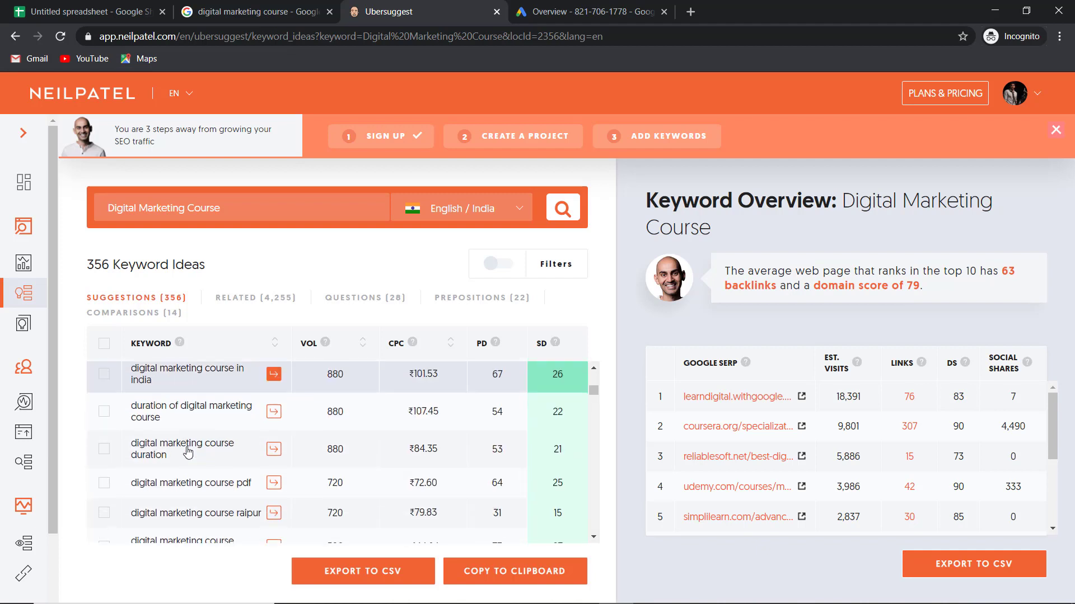
{"action": "left_click", "coordinate": [108, 417]}
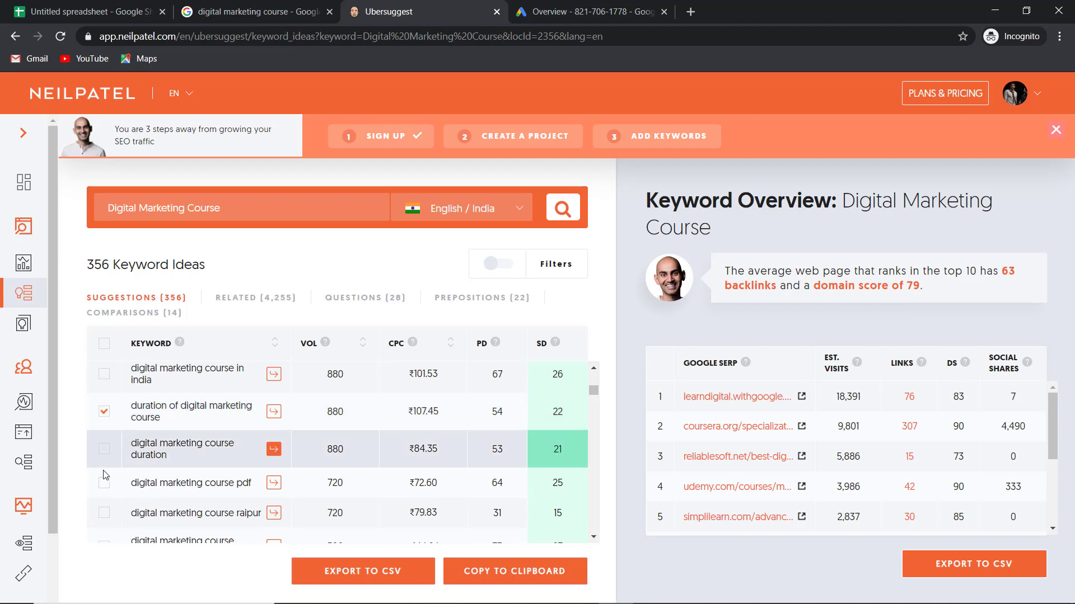
Look through the lower-volume keyword suggestions for further candidates and return to the higher-volume ones
{"action": "scroll", "coordinate": [121, 482], "scroll_direction": "down", "scroll_amount": 4}
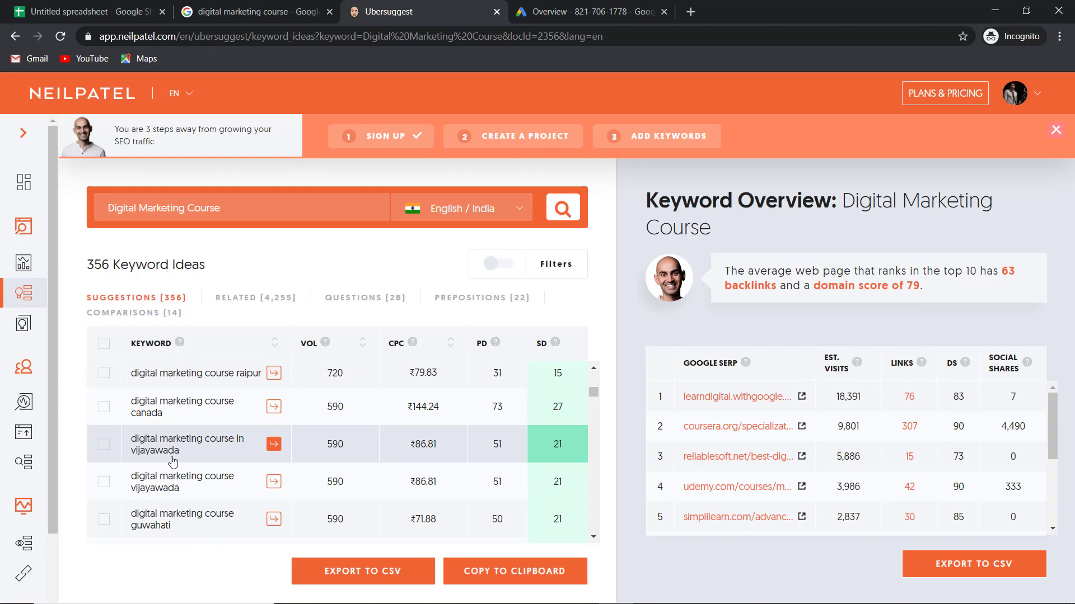
{"action": "scroll", "coordinate": [173, 462], "scroll_direction": "down", "scroll_amount": 8}
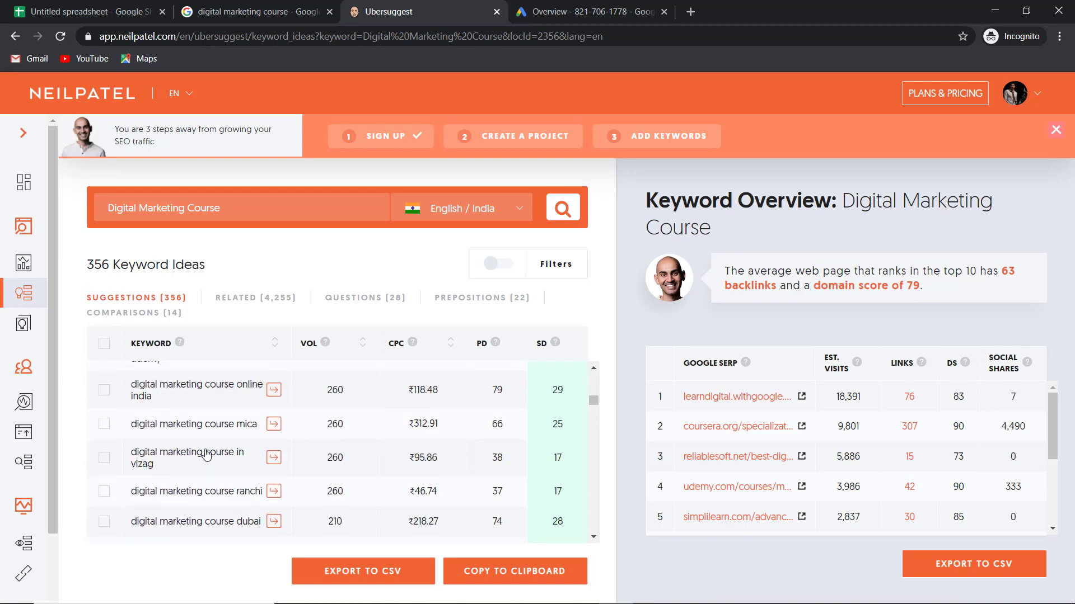
{"action": "scroll", "coordinate": [206, 454], "scroll_direction": "down", "scroll_amount": 10}
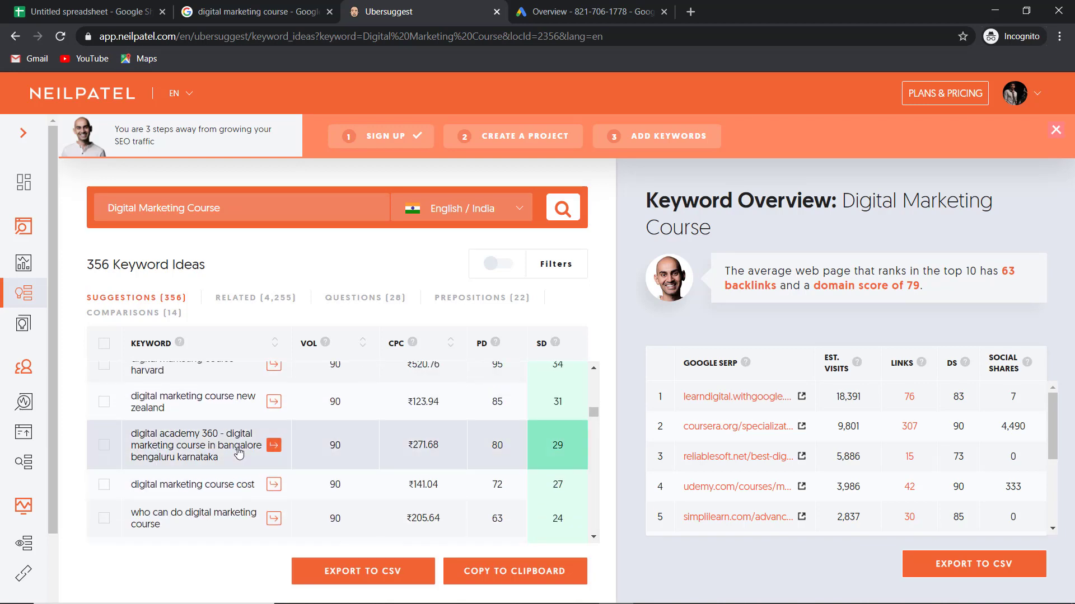
{"action": "scroll", "coordinate": [239, 453], "scroll_direction": "up", "scroll_amount": 20}
{"action": "scroll", "coordinate": [240, 453], "scroll_direction": "up", "scroll_amount": 5}
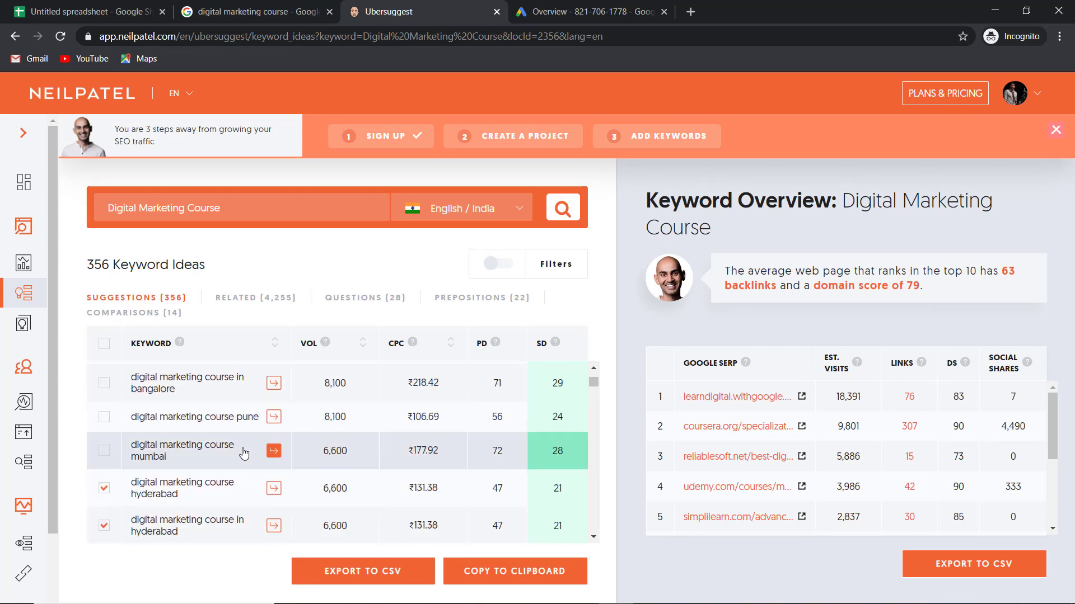
Copy the selected Ubersuggest keywords to the clipboard and open Keyword Planner in Google Ads
{"action": "left_click", "coordinate": [501, 576]}
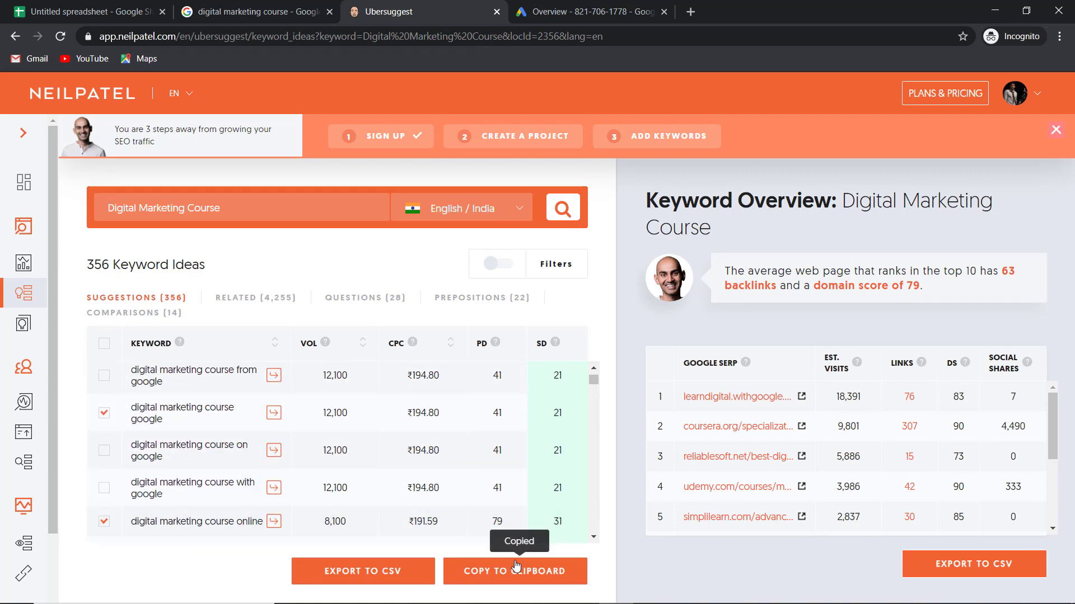
{"action": "left_click", "coordinate": [550, 15]}
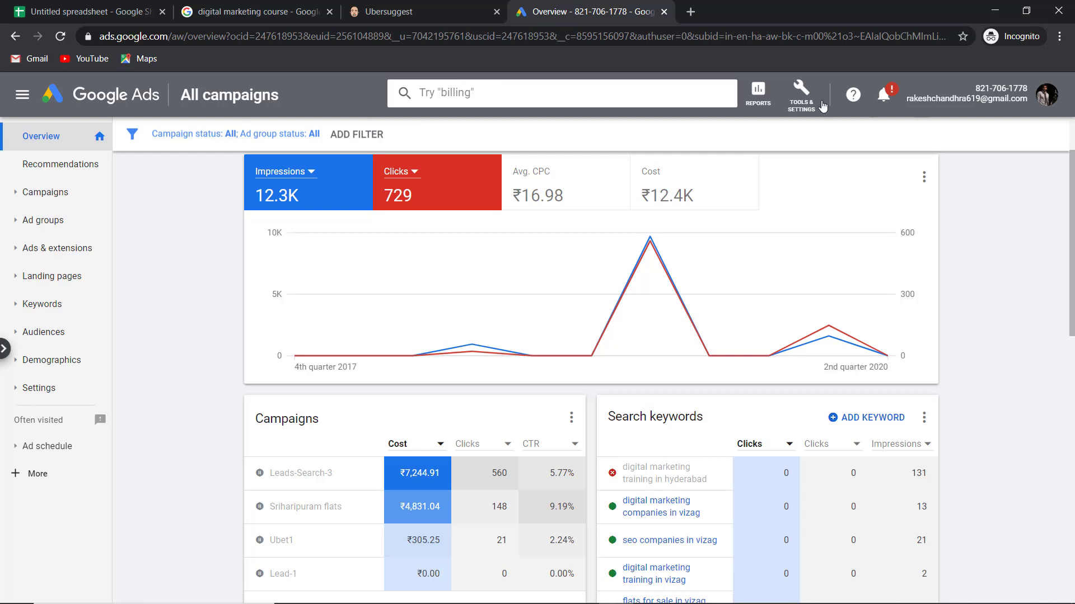
{"action": "left_click", "coordinate": [804, 104]}
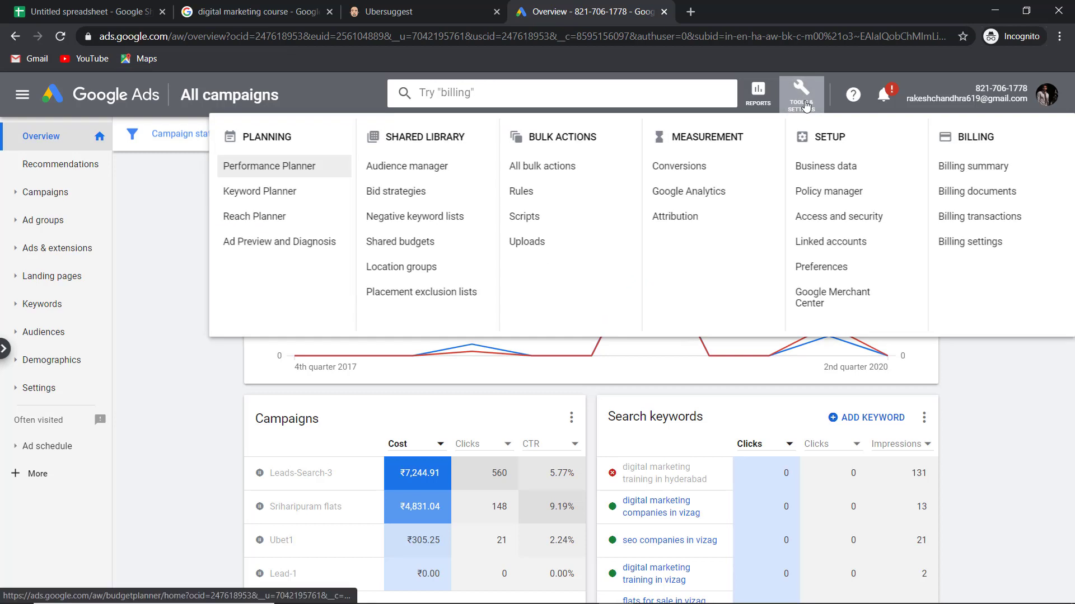
{"action": "left_click", "coordinate": [317, 200]}
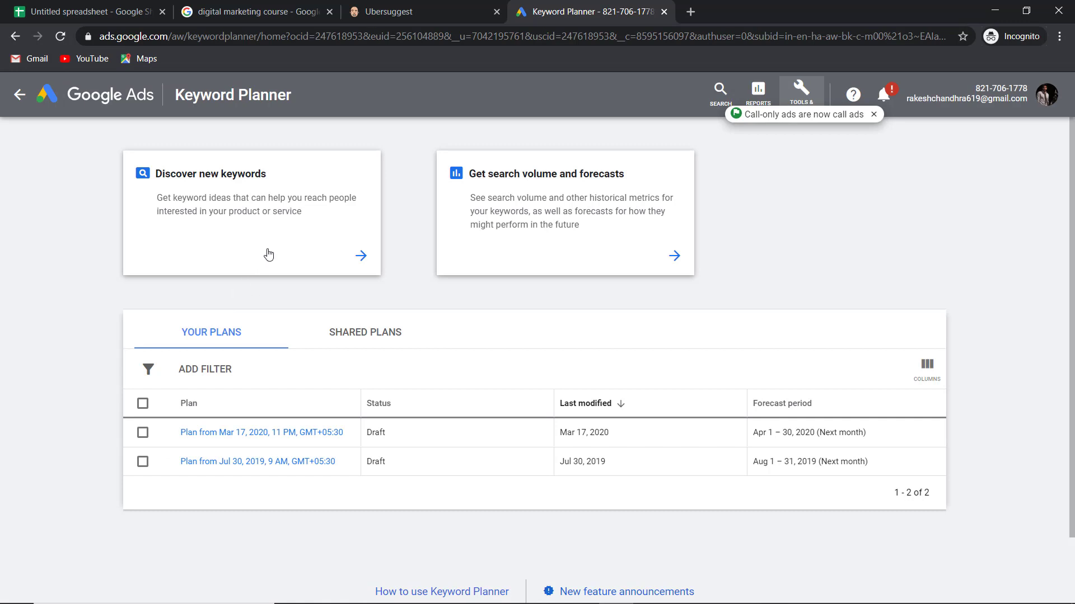
Discover new keywords in Keyword Planner using the copied keyword list as the starting keywords and get the results
{"action": "left_click", "coordinate": [355, 234]}
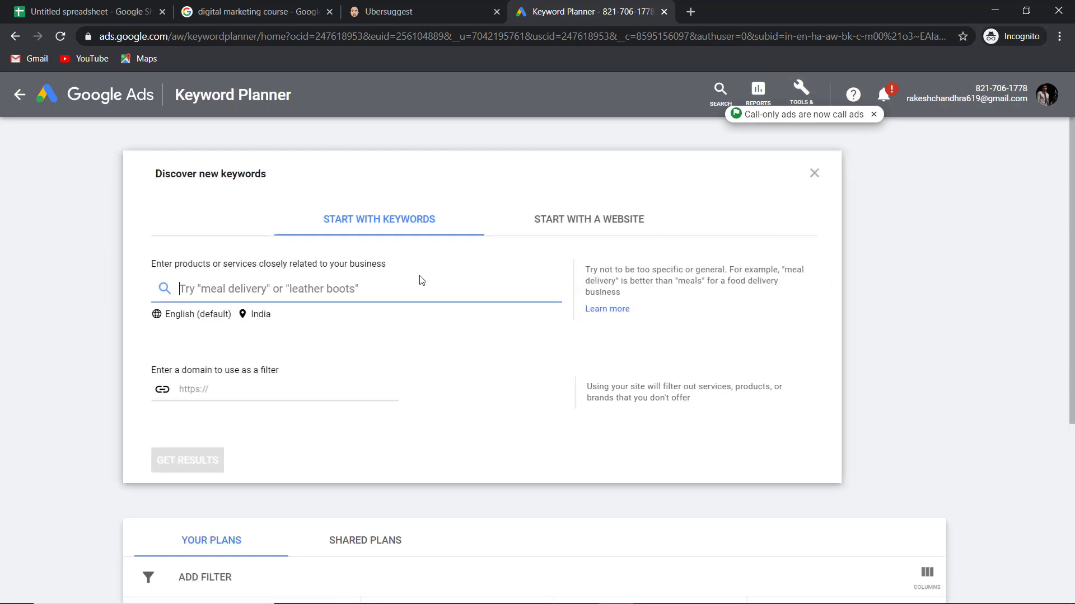
{"action": "right_click", "coordinate": [266, 289]}
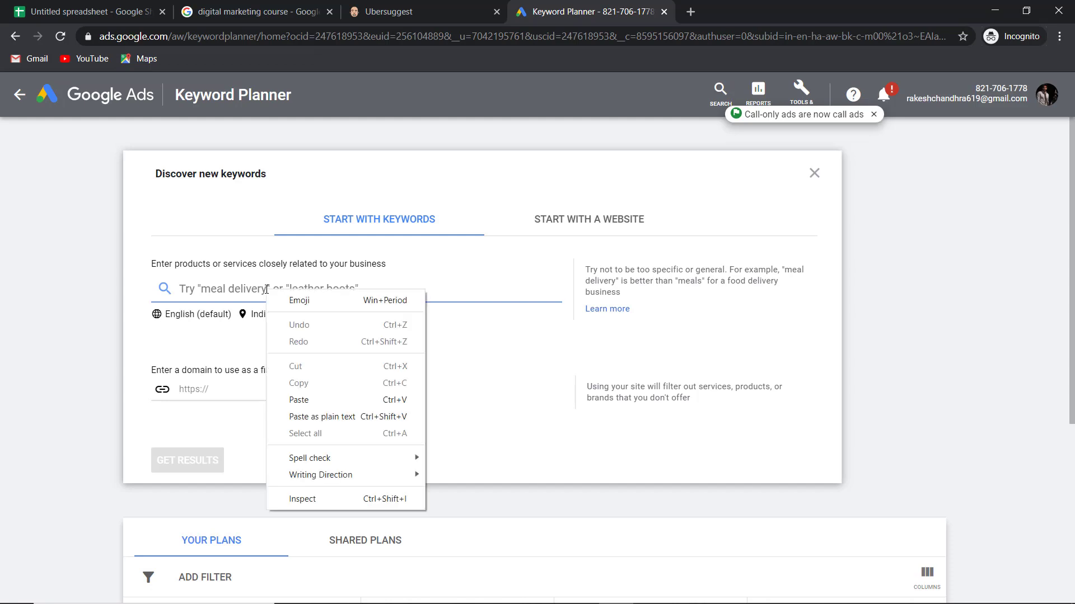
{"action": "left_click", "coordinate": [314, 397]}
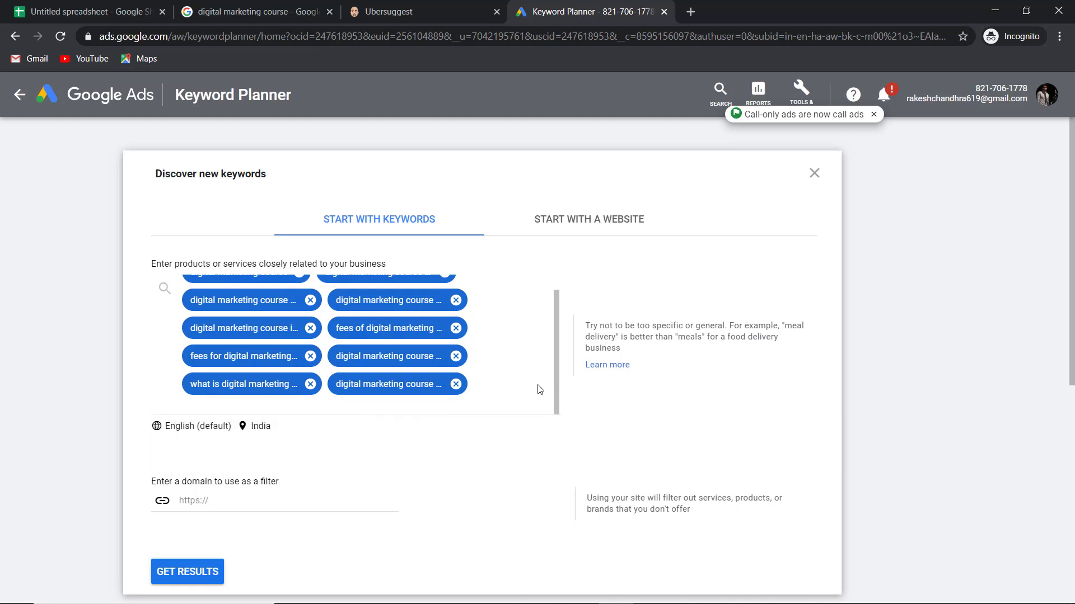
{"action": "scroll", "coordinate": [347, 420], "scroll_direction": "down", "scroll_amount": 2}
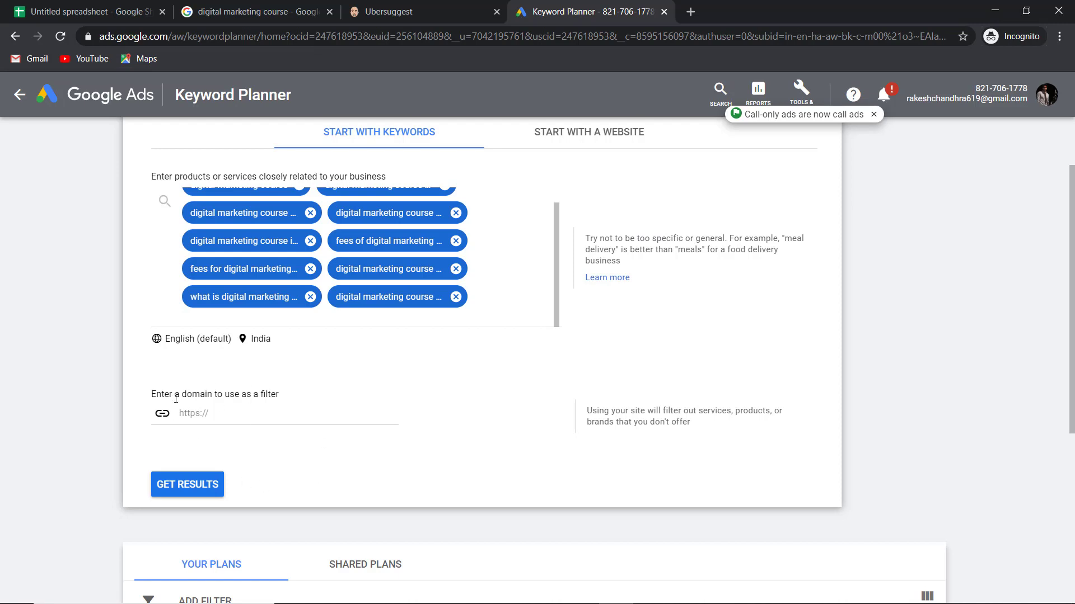
{"action": "scroll", "coordinate": [208, 430], "scroll_direction": "down", "scroll_amount": 2}
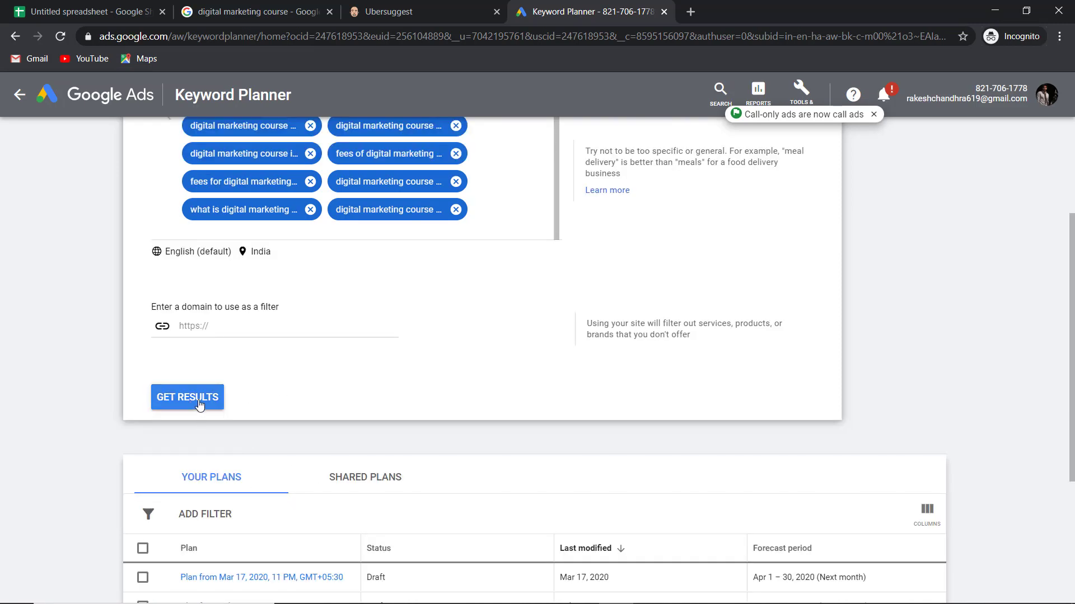
{"action": "left_click", "coordinate": [199, 403]}
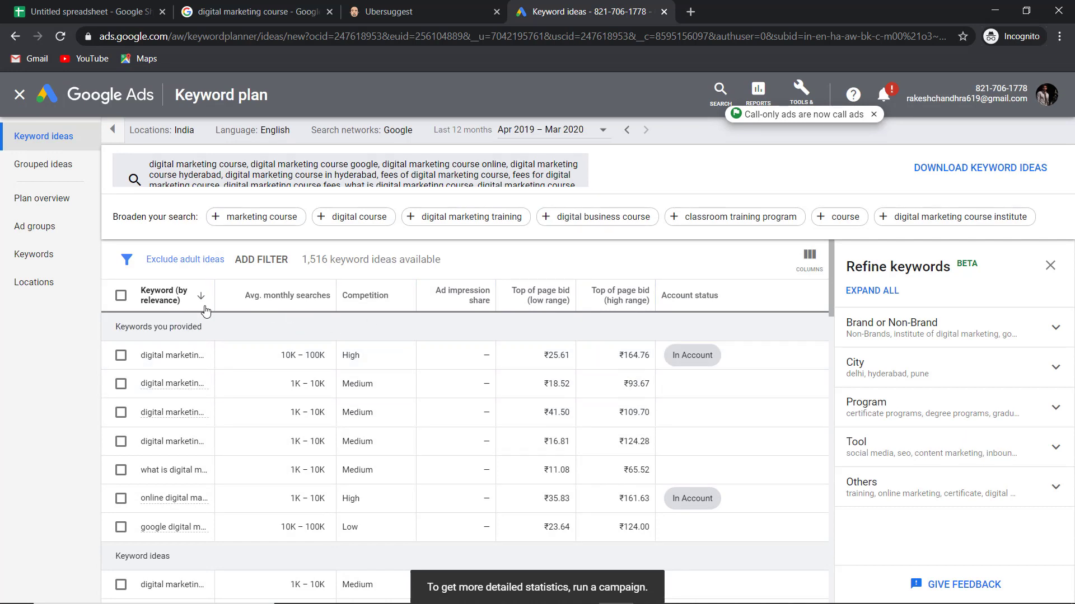
Widen the Keyword column to show full names and sort the keyword ideas by competition, lowest first
{"action": "left_click_drag", "start_coordinate": [214, 296], "coordinate": [313, 306]}
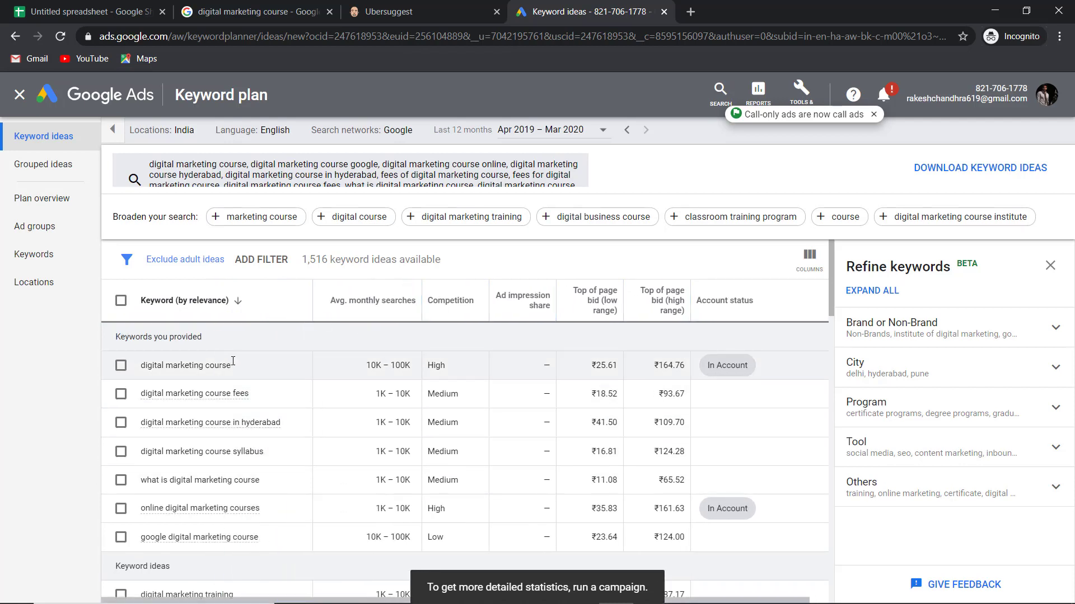
{"action": "left_click_drag", "start_coordinate": [224, 363], "coordinate": [139, 368]}
{"action": "mouse_move", "coordinate": [260, 422]}
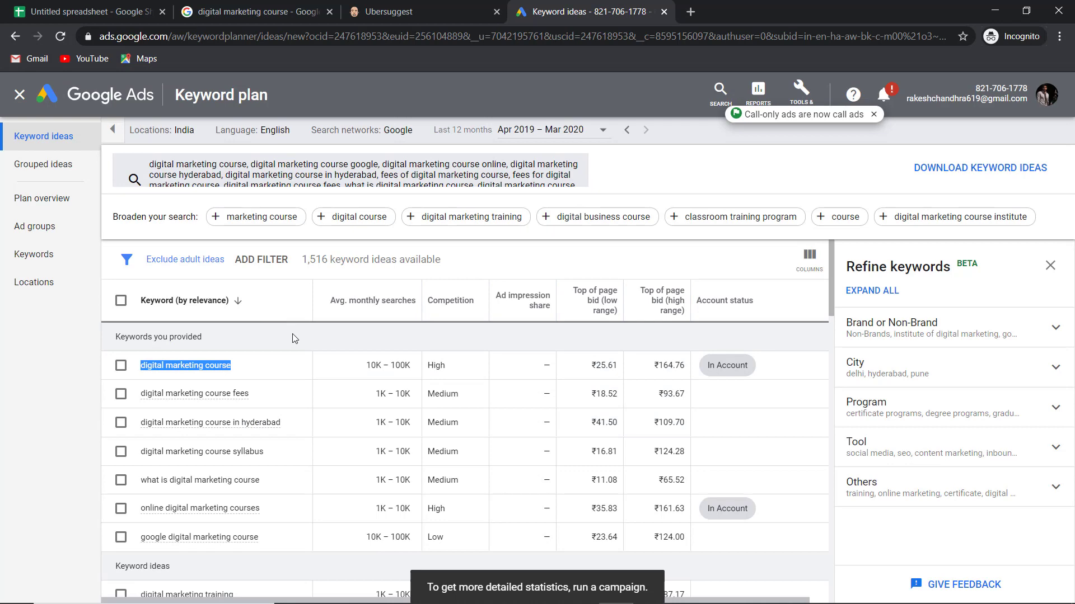
{"action": "left_click", "coordinate": [253, 336]}
{"action": "left_click", "coordinate": [464, 309]}
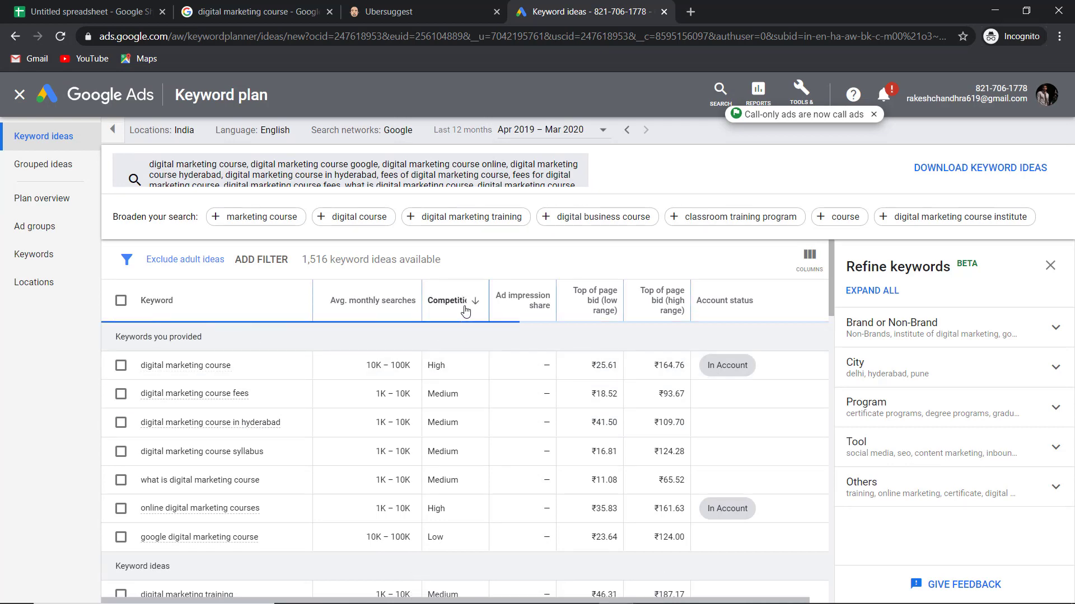
{"action": "left_click", "coordinate": [464, 309]}
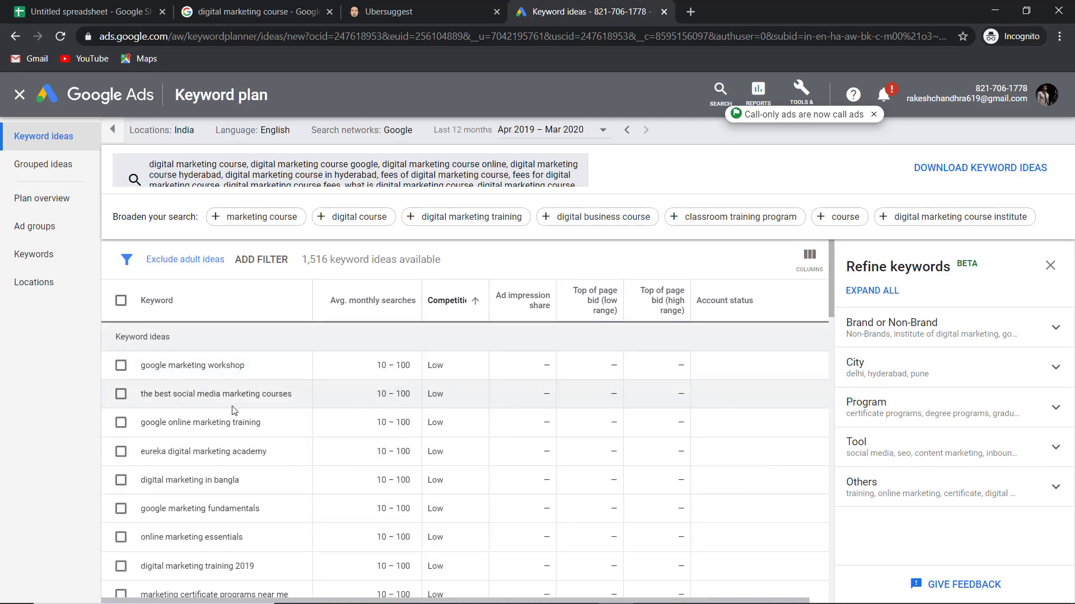
Copy the keyword "the best social media marketing courses" into cell A3 of the Google Sheets spreadsheet and widen column A to fit it
{"action": "left_click_drag", "start_coordinate": [293, 394], "coordinate": [140, 395]}
{"action": "key", "text": "ctrl+c"}
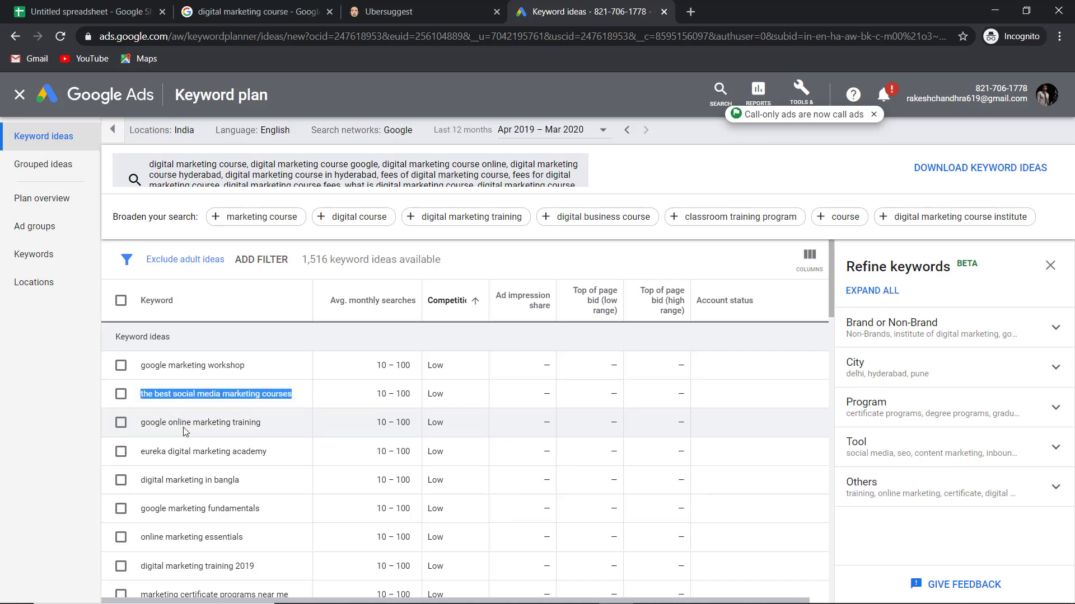
{"action": "left_click", "coordinate": [112, 11]}
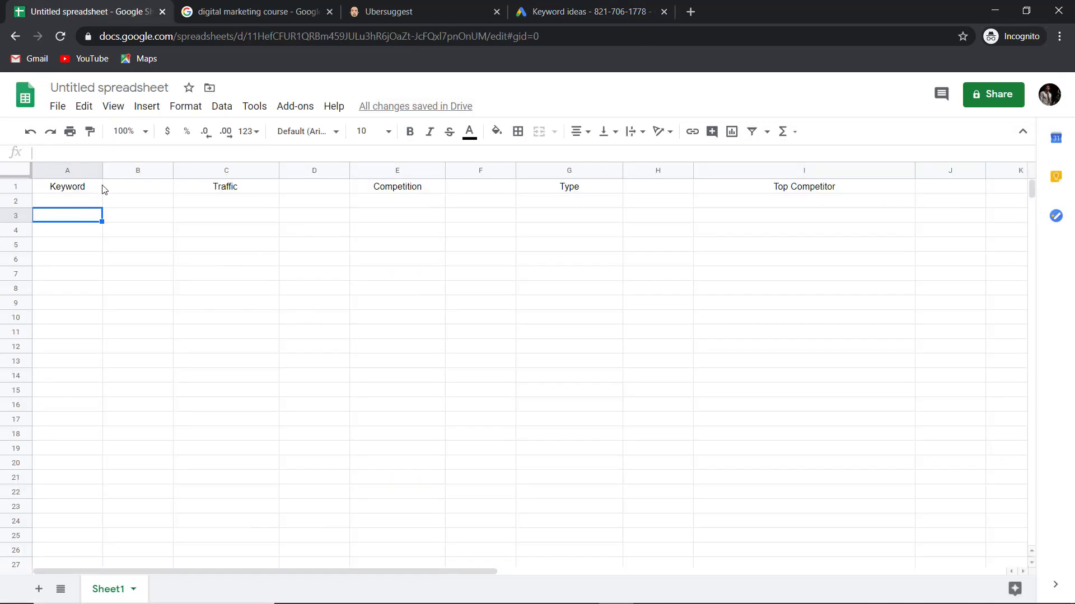
{"action": "left_click_drag", "start_coordinate": [103, 171], "coordinate": [190, 178]}
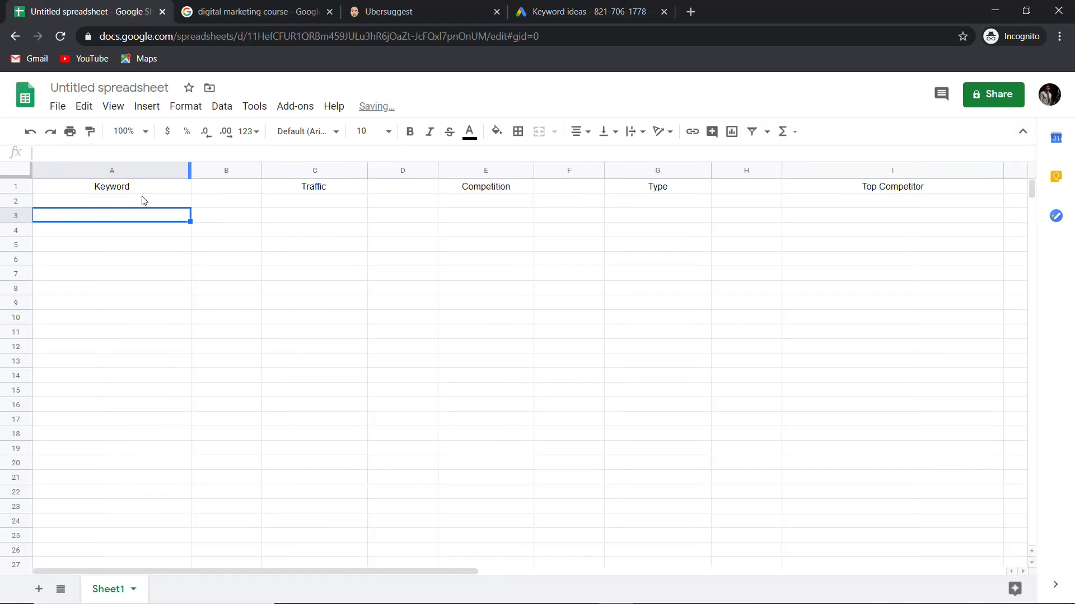
{"action": "key", "text": "ctrl+v"}
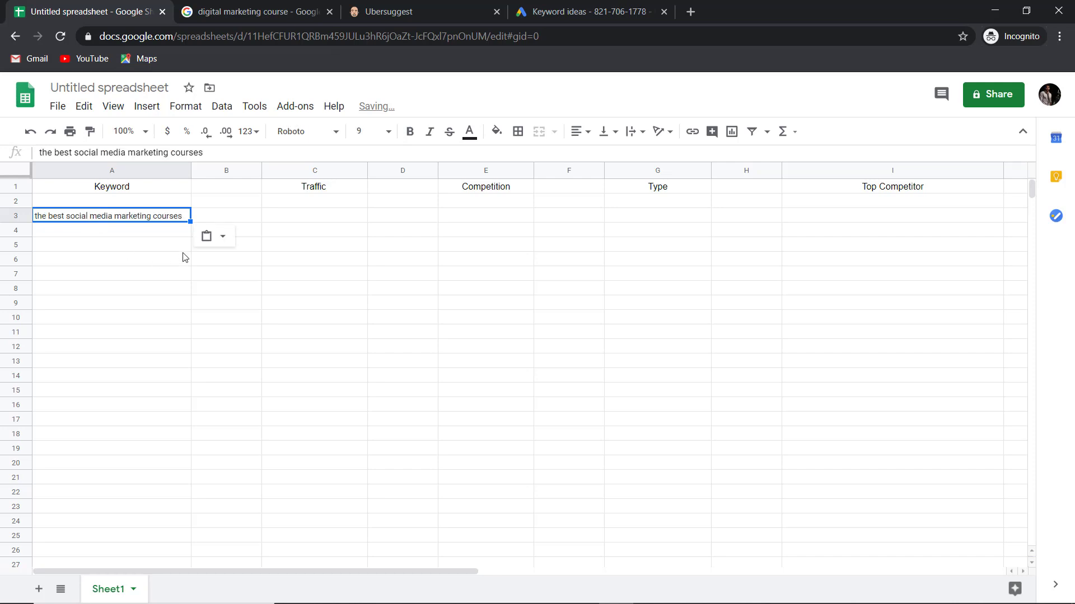
Move the Keyword Planner tab beside the spreadsheet and copy the keyword's upper monthly search figure, 100, into Traffic cell C3
{"action": "left_click", "coordinate": [325, 218]}
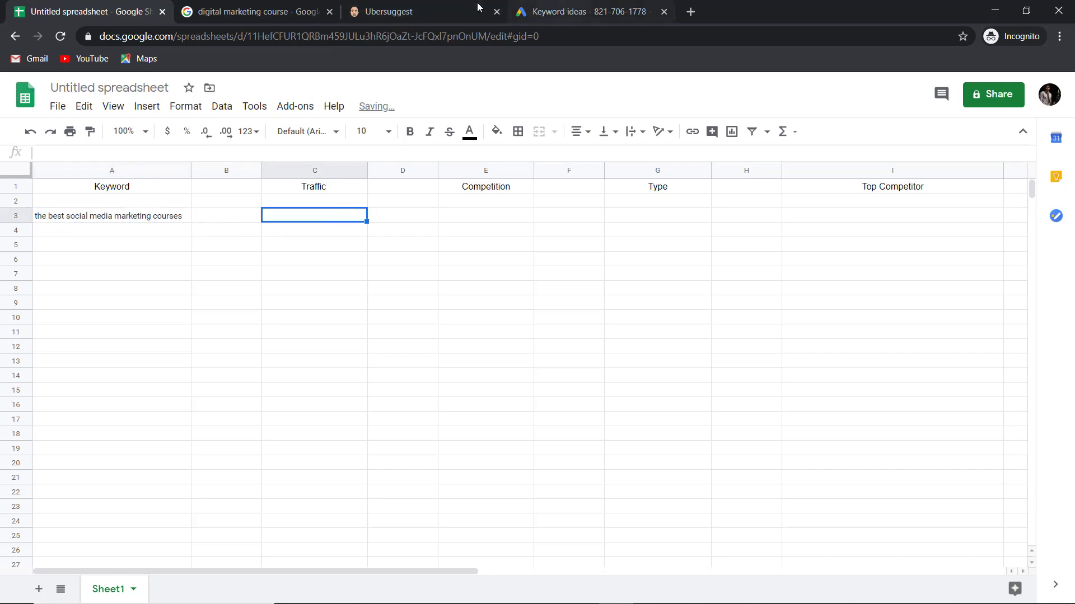
{"action": "left_click_drag", "start_coordinate": [547, 9], "coordinate": [250, 8]}
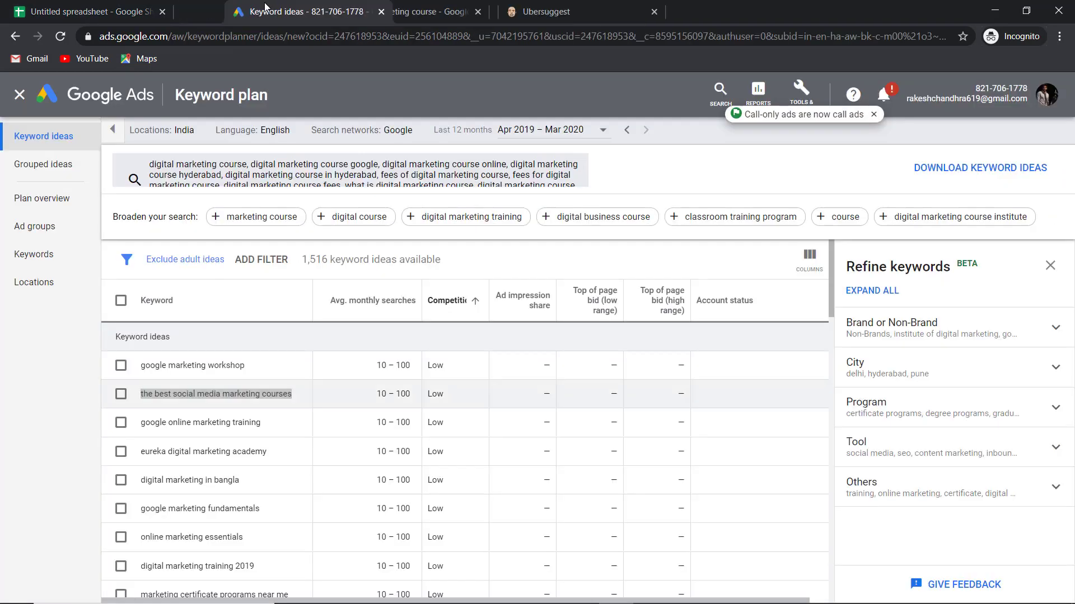
{"action": "double_click", "coordinate": [399, 394]}
{"action": "key", "text": "ctrl+c"}
{"action": "left_click", "coordinate": [84, 11]}
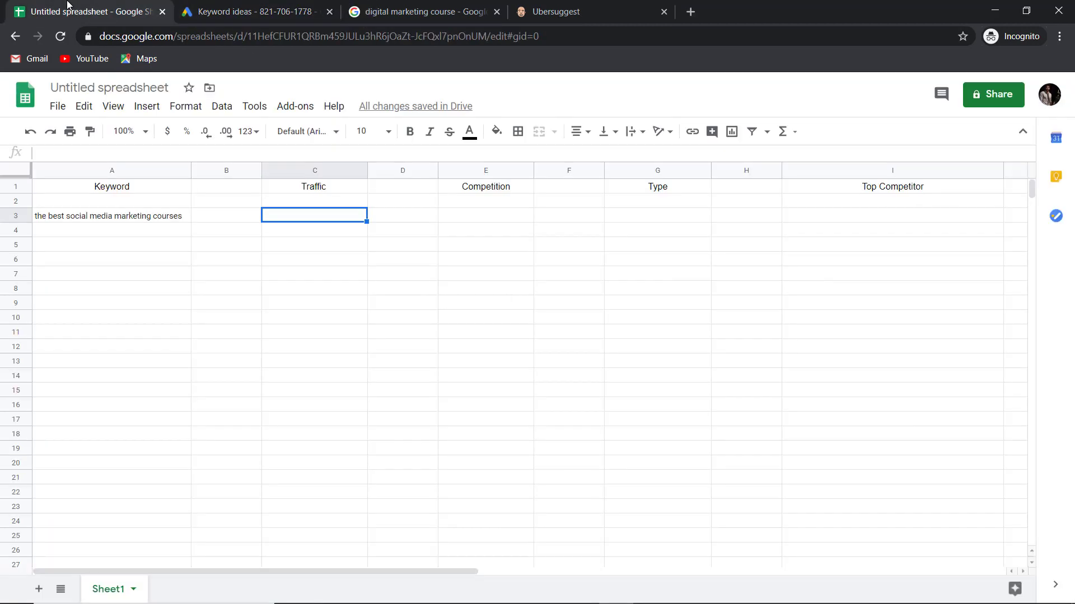
{"action": "key", "text": "ctrl+v"}
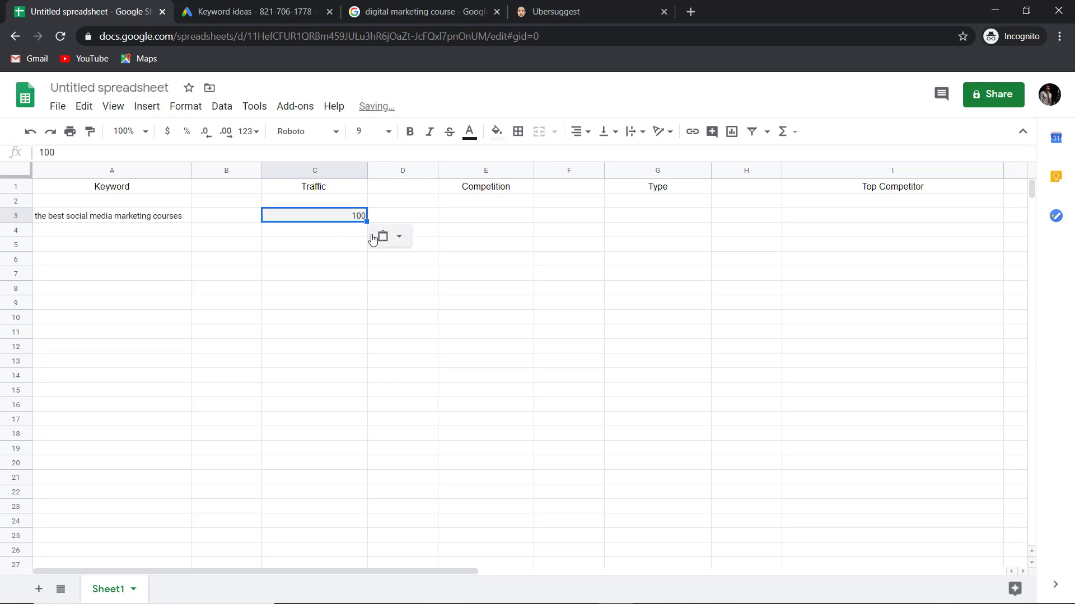
Look through the keyword ideas in Keyword Planner to check their competition levels and search ranges against the spreadsheet row
{"action": "left_click", "coordinate": [502, 221]}
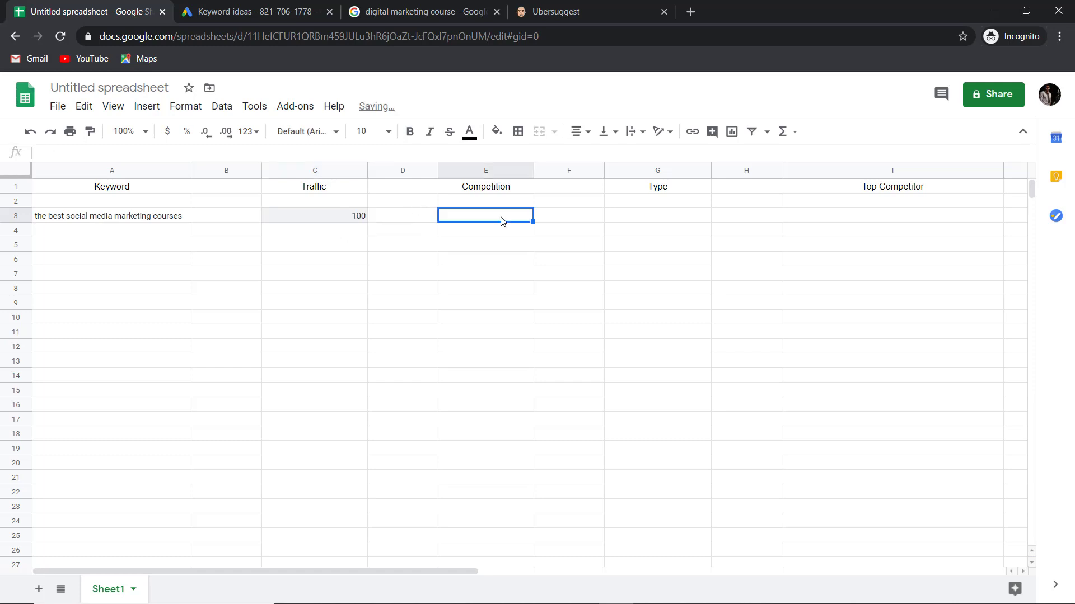
{"action": "left_click", "coordinate": [342, 217]}
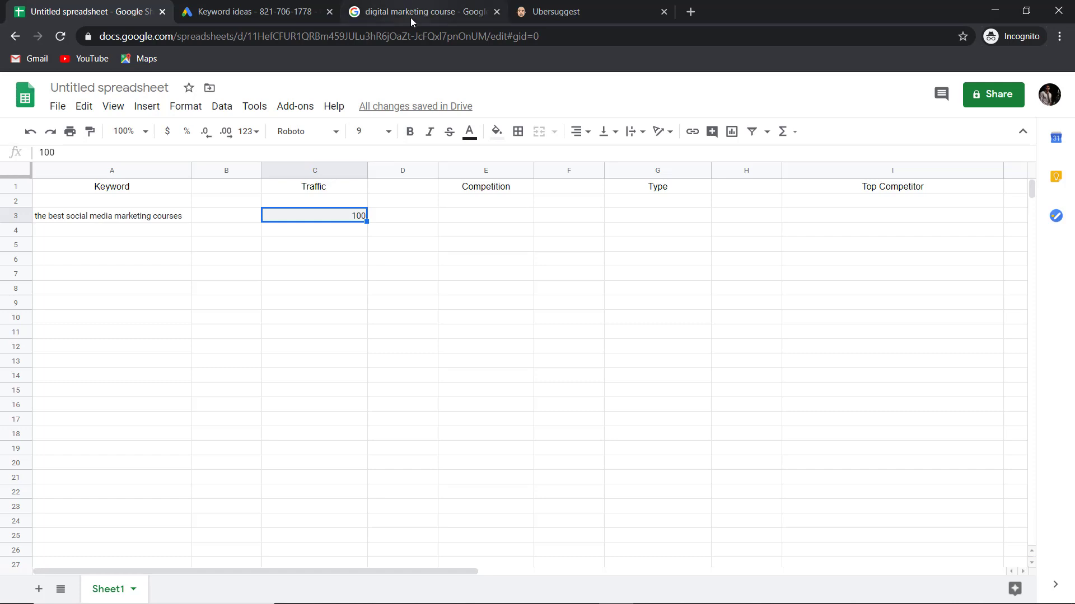
{"action": "left_click", "coordinate": [293, 11]}
{"action": "scroll", "coordinate": [442, 420], "scroll_direction": "down", "scroll_amount": 5}
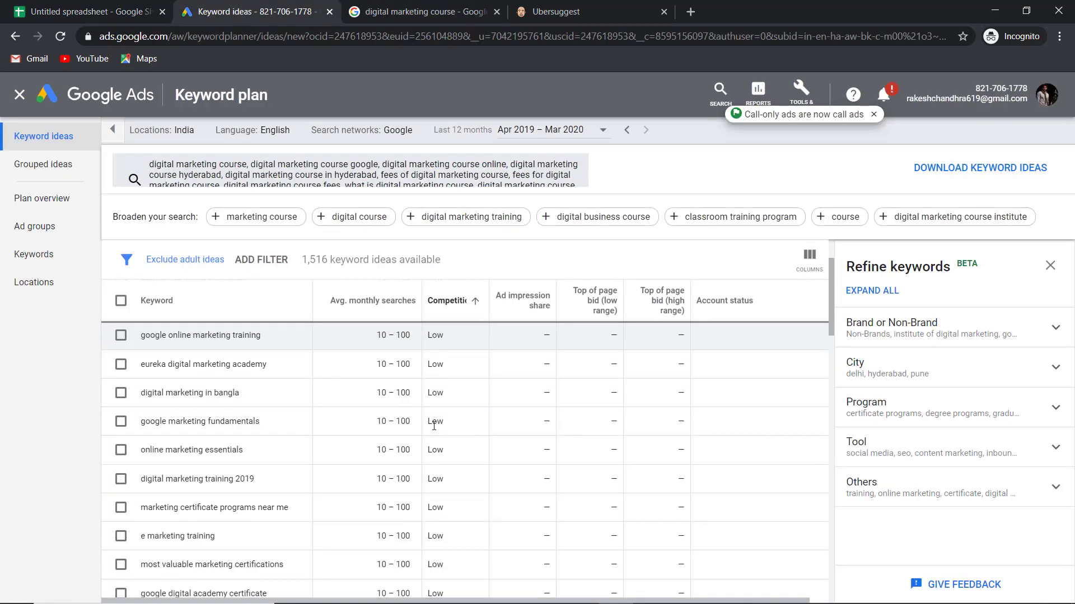
{"action": "scroll", "coordinate": [417, 417], "scroll_direction": "down", "scroll_amount": 15}
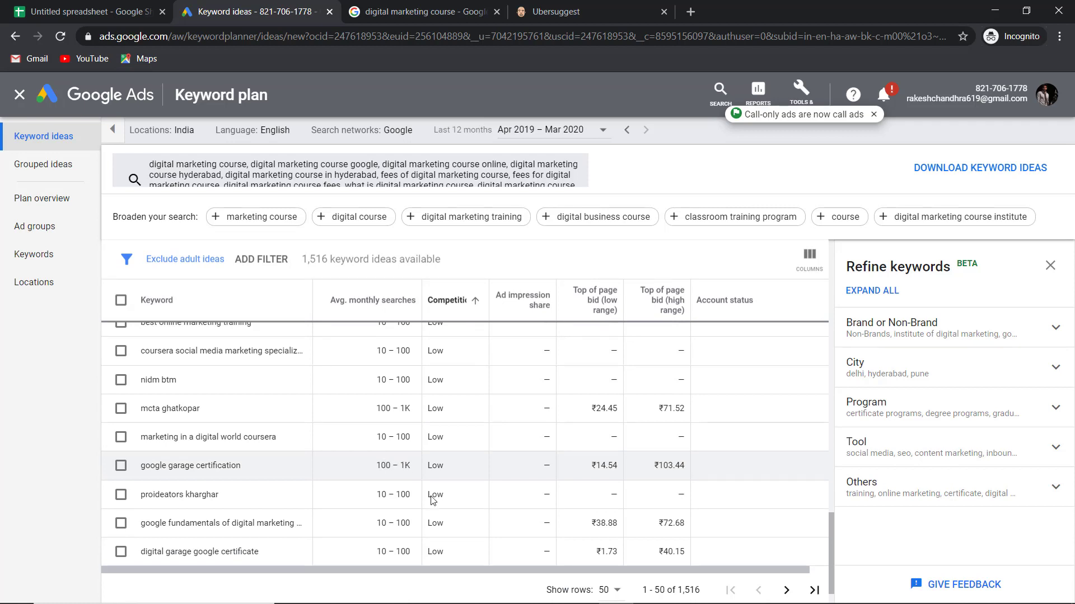
{"action": "scroll", "coordinate": [418, 467], "scroll_direction": "up", "scroll_amount": 10}
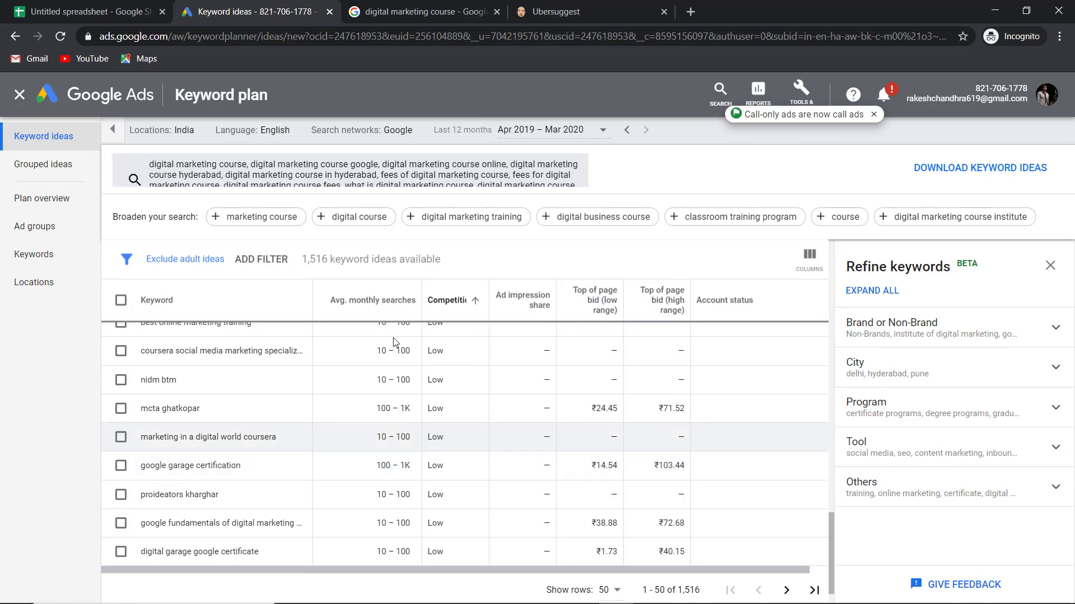
{"action": "scroll", "coordinate": [367, 344], "scroll_direction": "up", "scroll_amount": 5}
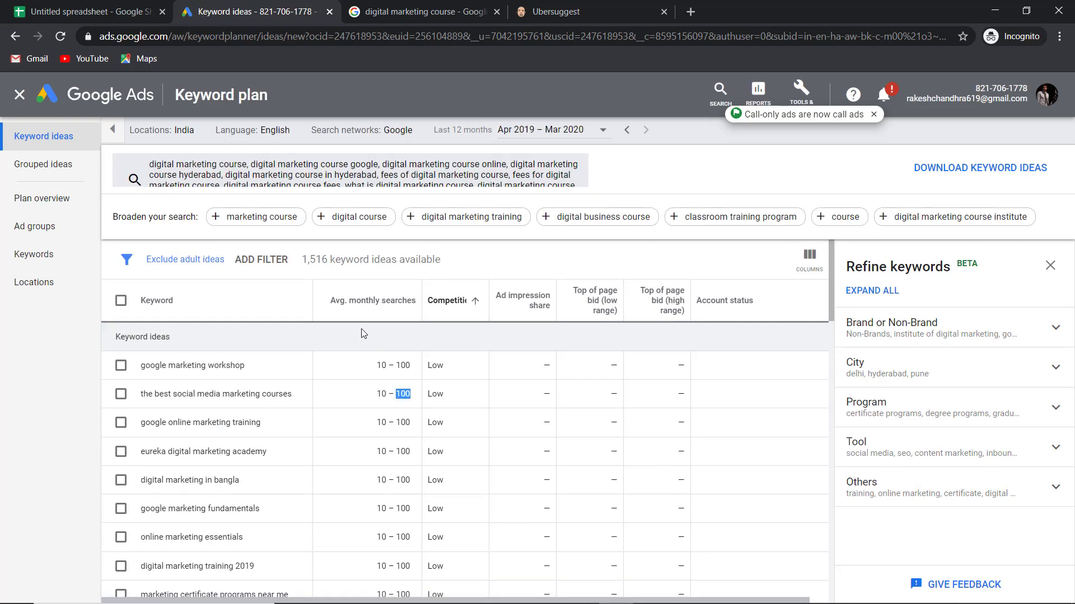
{"action": "left_click", "coordinate": [123, 8]}
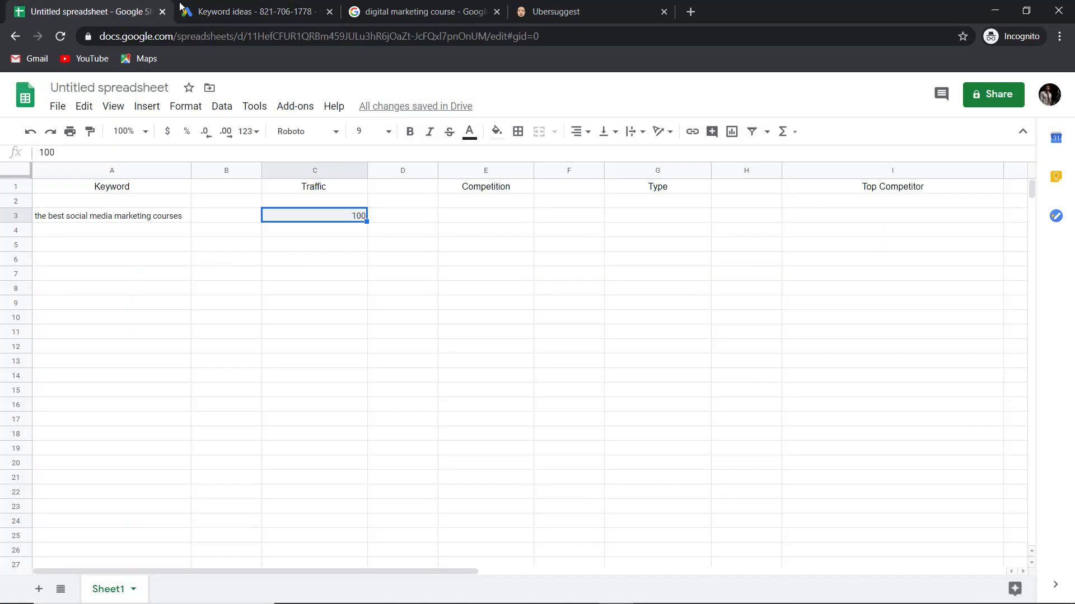
{"action": "left_click", "coordinate": [261, 4]}
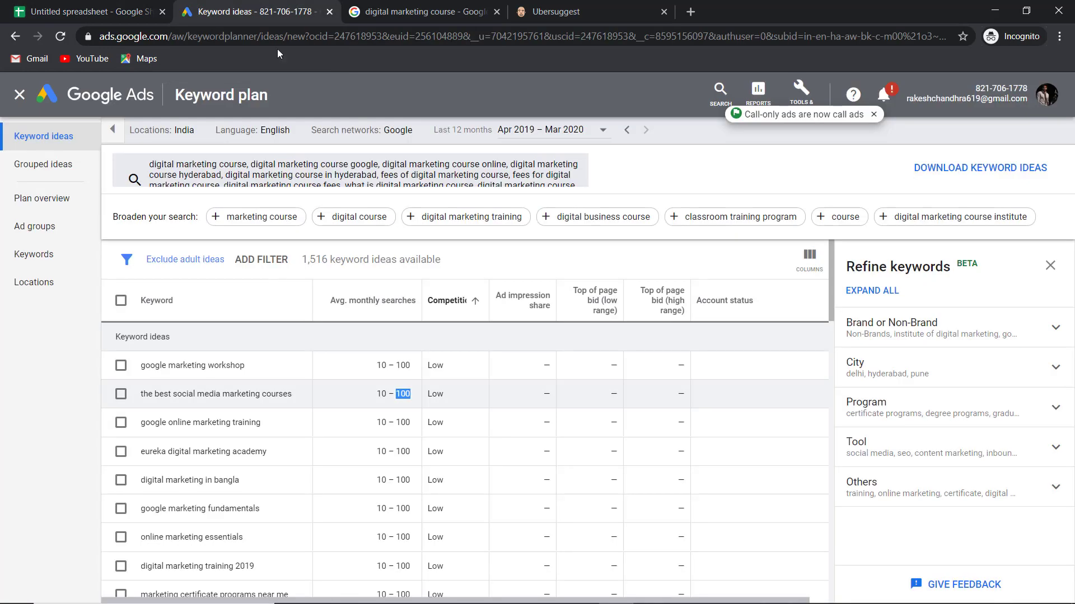
{"action": "left_click", "coordinate": [127, 4]}
Fill in row 3 of the spreadsheet with competition "Low" and type "Short Tail Keyword"
{"action": "left_click", "coordinate": [479, 218]}
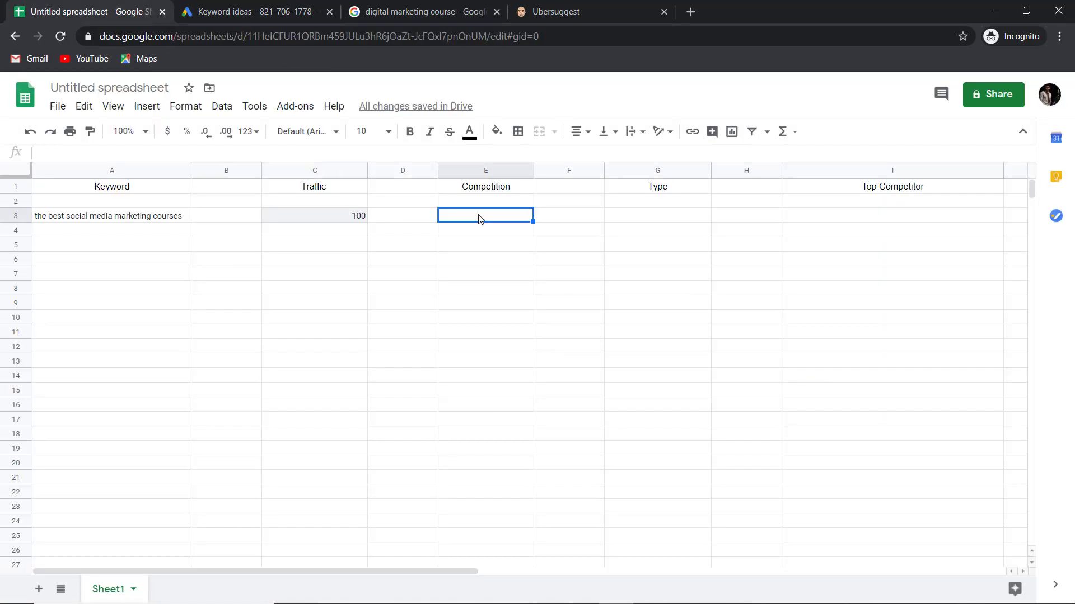
{"action": "type", "text": "Low"}
{"action": "left_click", "coordinate": [693, 219]}
{"action": "type", "text": "S"}
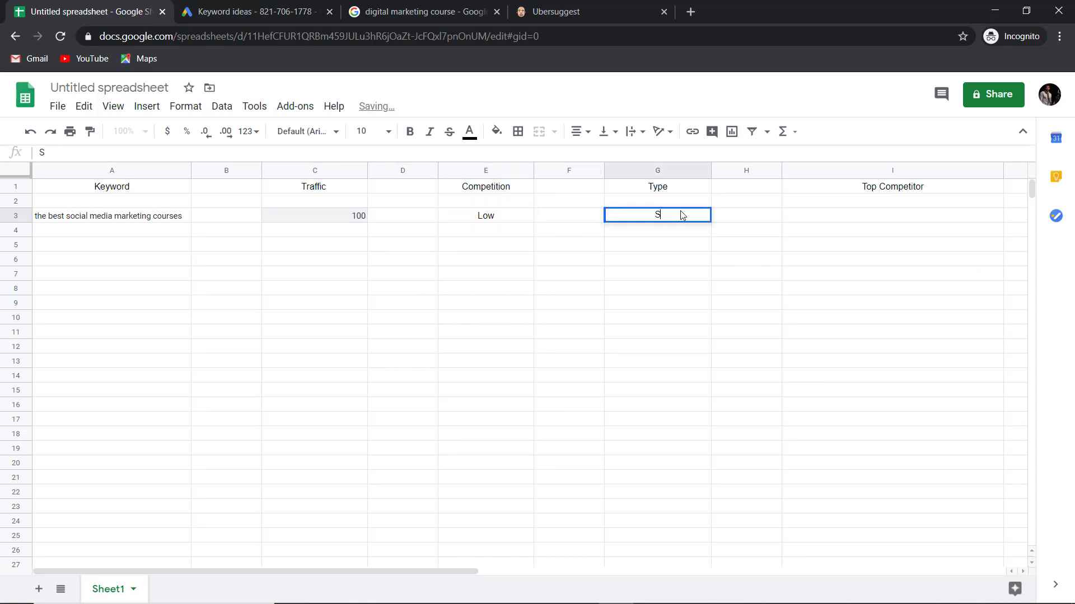
{"action": "type", "text": "hort Tail Keyword"}
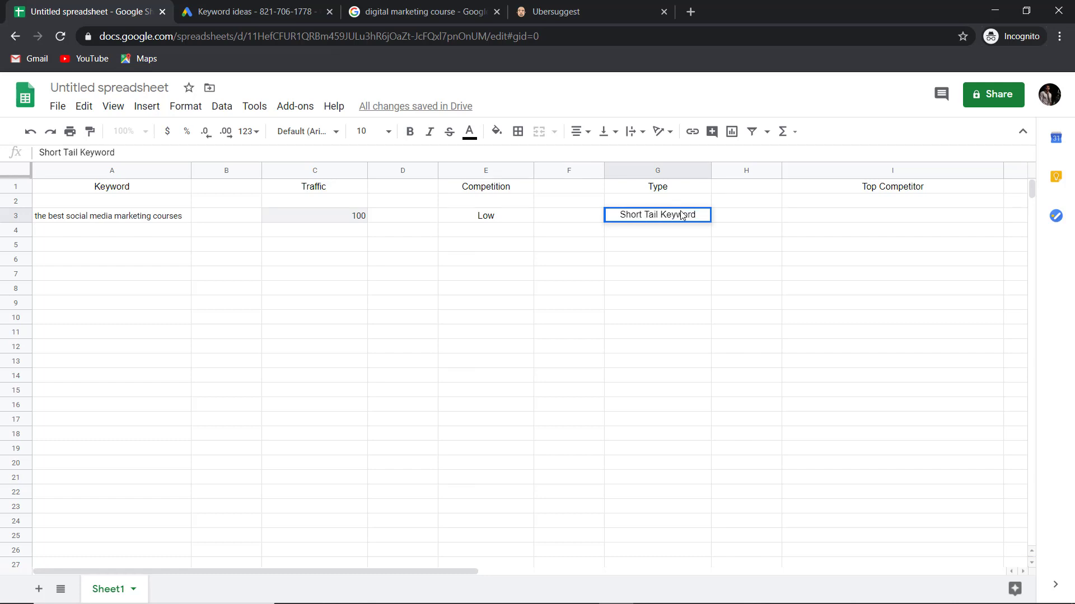
{"action": "left_click", "coordinate": [891, 217]}
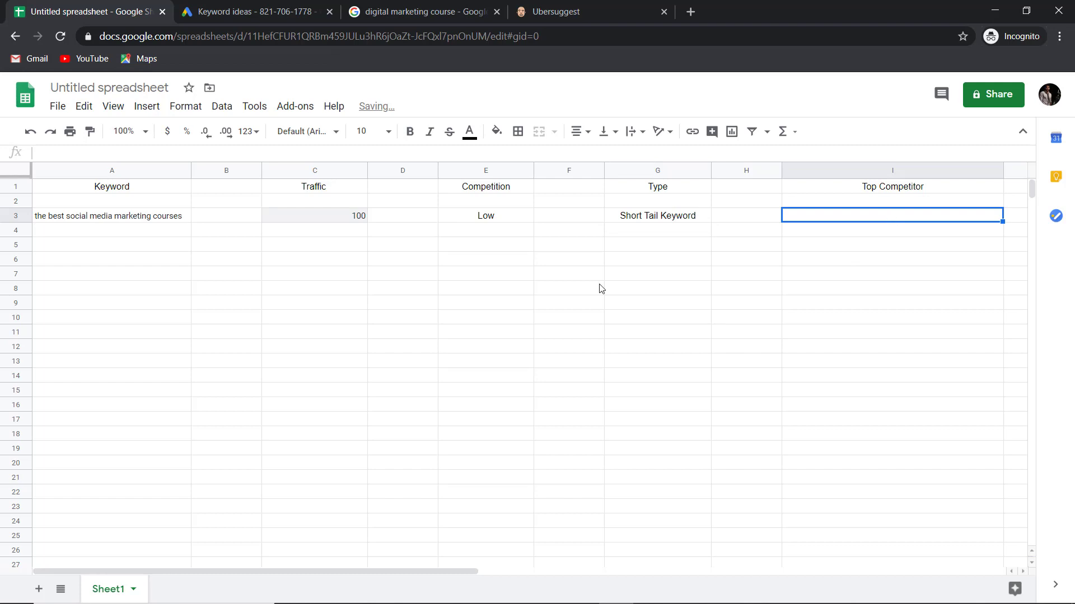
{"action": "left_click", "coordinate": [145, 217]}
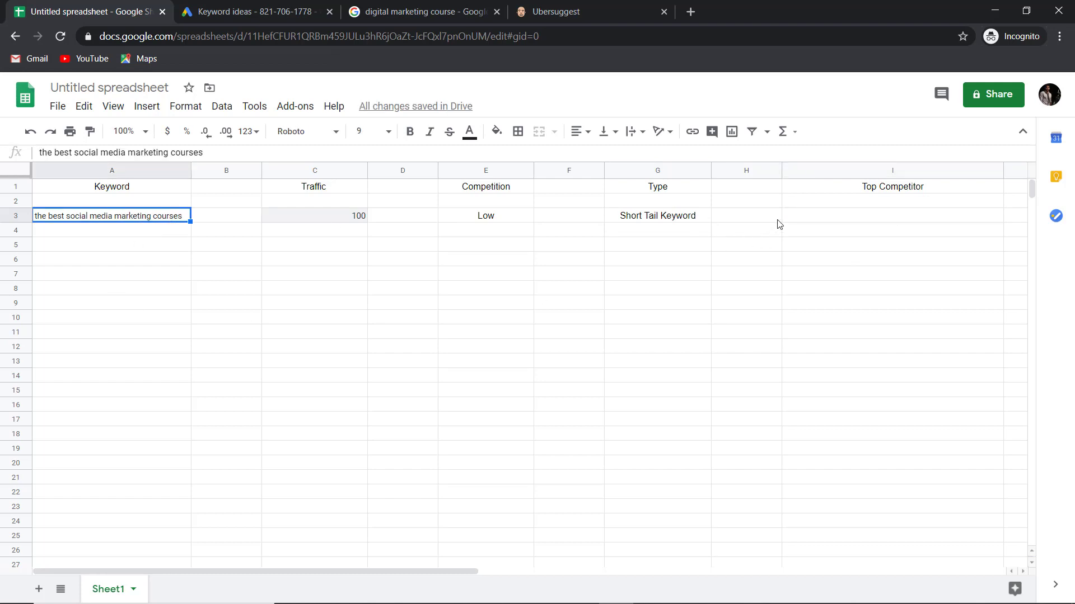
{"action": "left_click", "coordinate": [835, 219]}
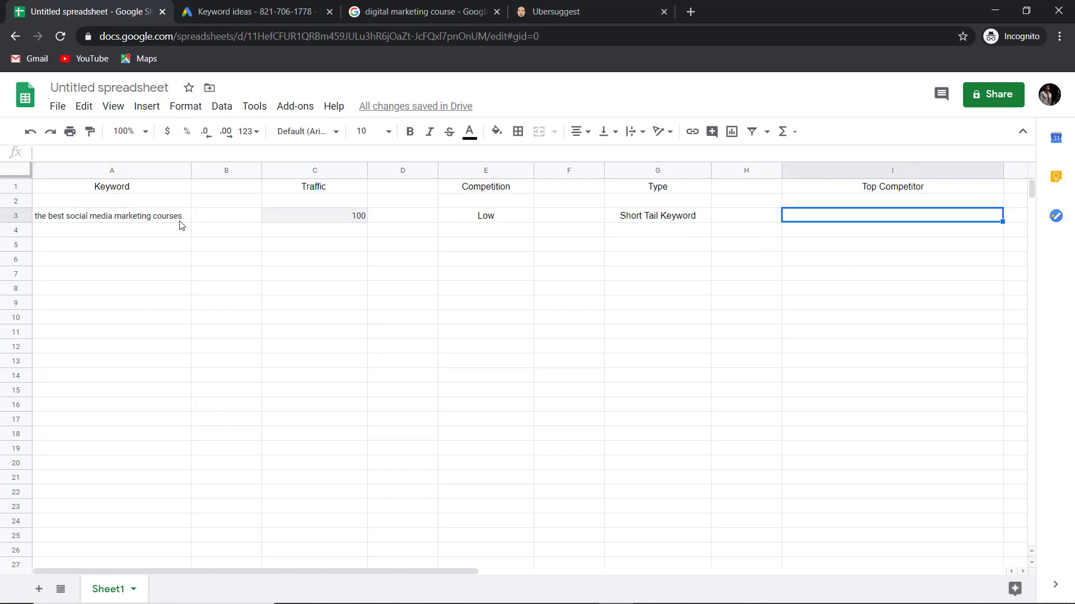
{"action": "left_click", "coordinate": [179, 220]}
{"action": "left_click", "coordinate": [817, 221]}
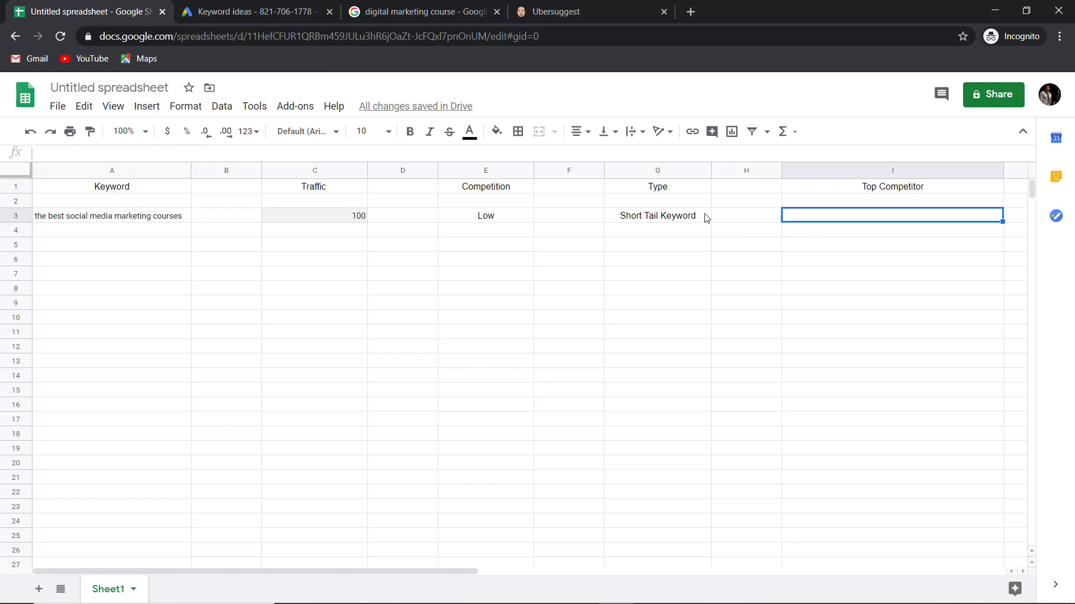
Copy the keyword "google marketing fundamentals" from Keyword Planner into cells A5 and A4 of the spreadsheet
{"action": "left_click", "coordinate": [288, 9]}
{"action": "scroll", "coordinate": [291, 369], "scroll_direction": "down", "scroll_amount": 2}
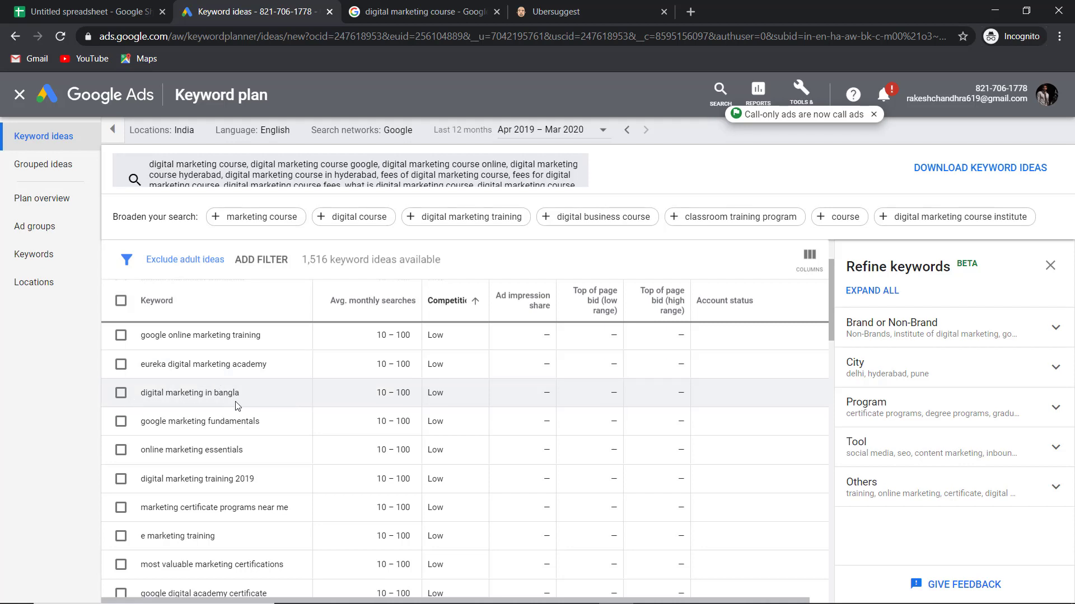
{"action": "scroll", "coordinate": [243, 407], "scroll_direction": "down", "scroll_amount": 2}
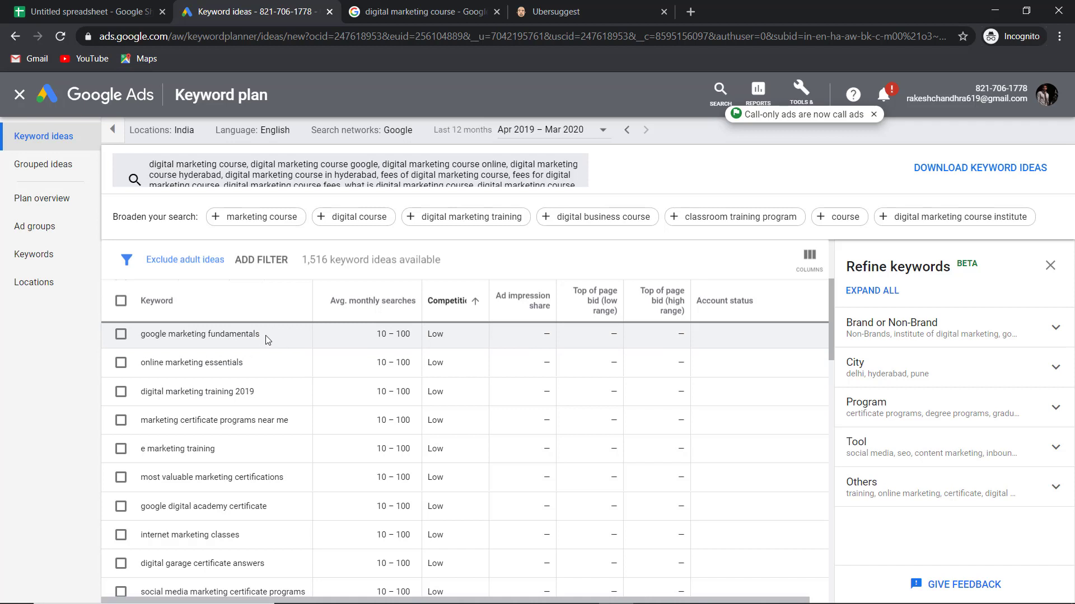
{"action": "left_click_drag", "start_coordinate": [261, 336], "coordinate": [140, 337]}
{"action": "key", "text": "ctrl+c"}
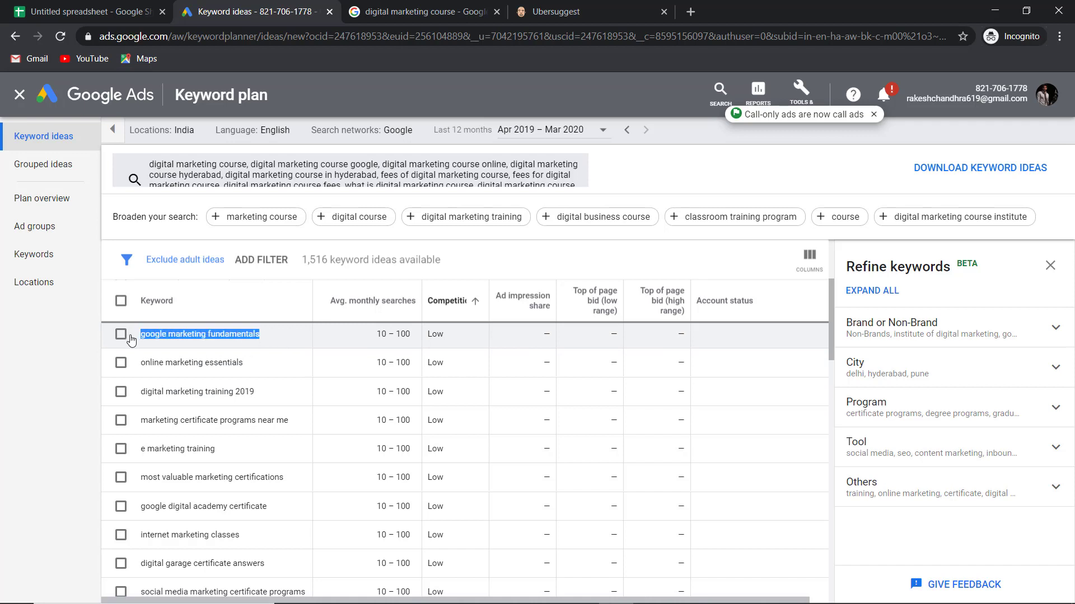
{"action": "left_click", "coordinate": [84, 7]}
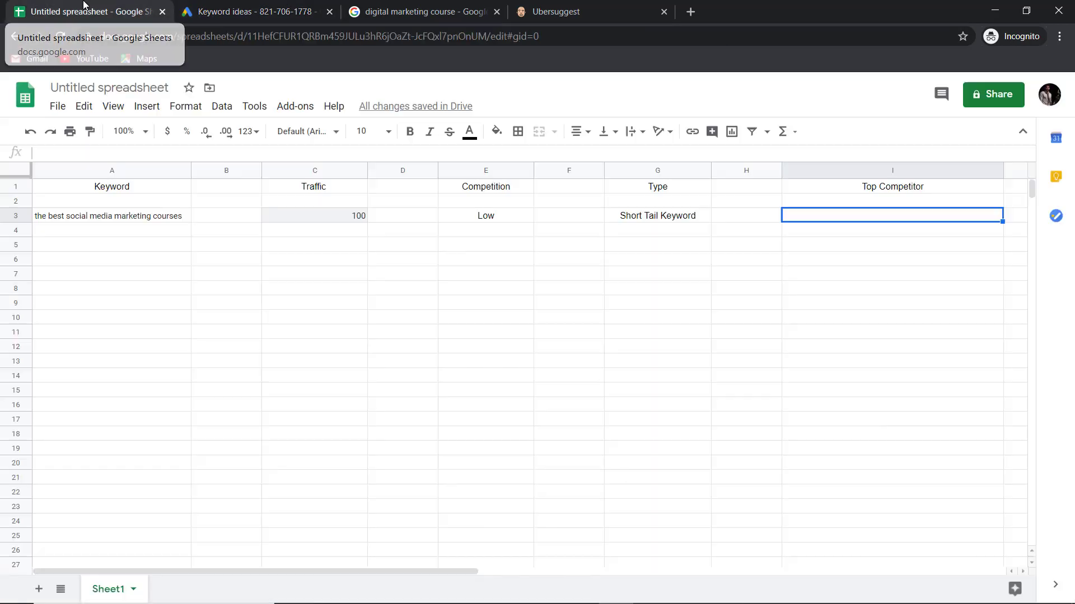
{"action": "left_click", "coordinate": [66, 250]}
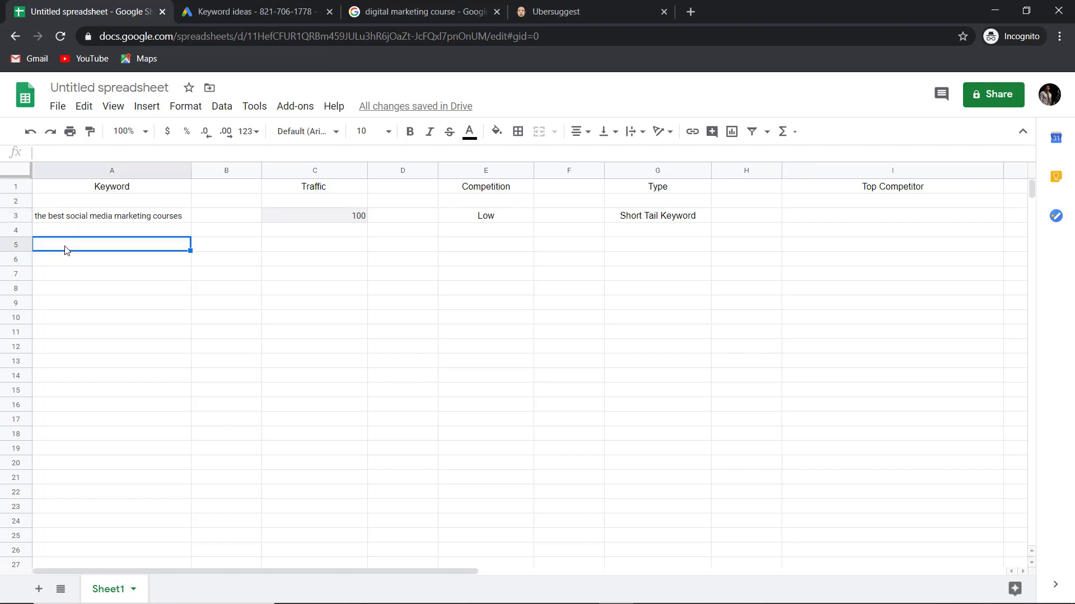
{"action": "key", "text": "ctrl+v"}
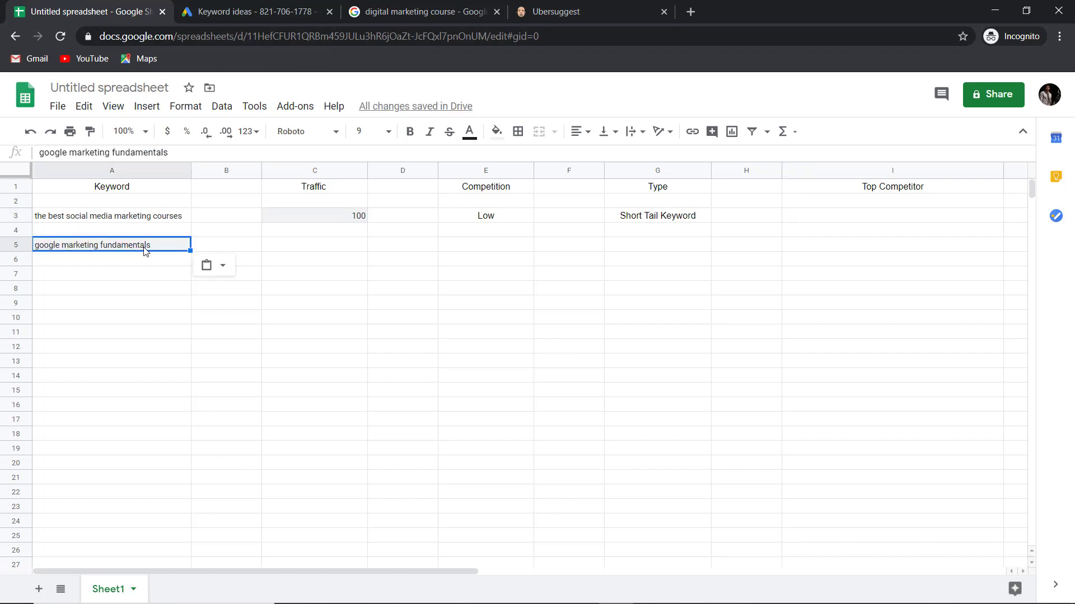
{"action": "left_click", "coordinate": [123, 235]}
{"action": "key", "text": "ctrl+v"}
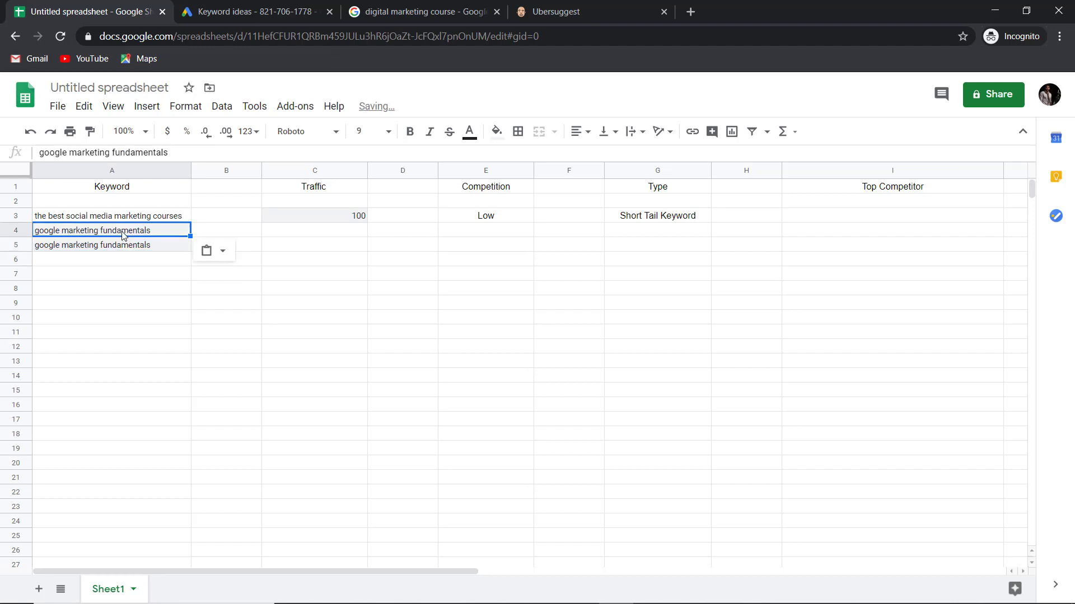
Enter traffic 100 and competition "Low" for the "google marketing fundamentals" keyword in row 4
{"action": "left_click", "coordinate": [331, 236]}
{"action": "type", "text": "100"}
{"action": "left_click", "coordinate": [502, 236]}
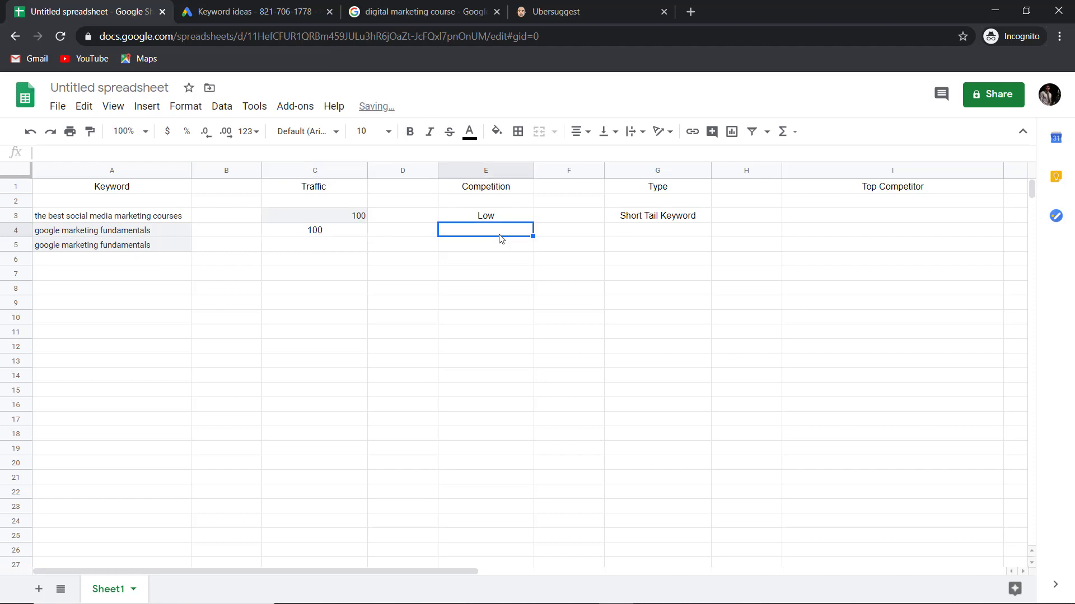
{"action": "type", "text": "Low"}
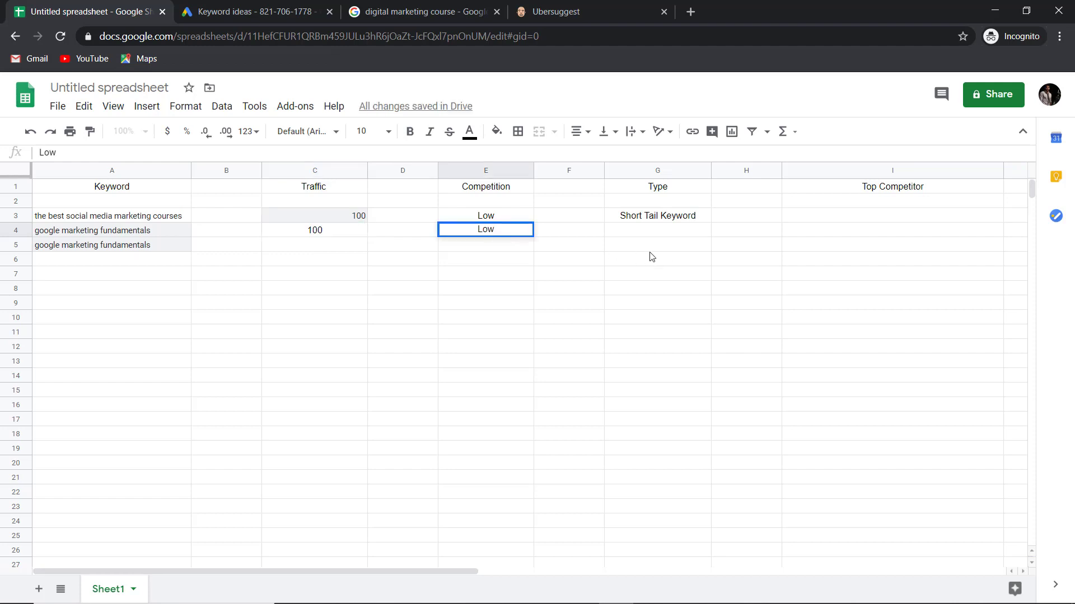
Copy the type "Short Tail Keyword" from cell G3 into cell G4
{"action": "left_click", "coordinate": [665, 230]}
{"action": "left_click", "coordinate": [665, 218]}
{"action": "key", "text": "ctrl+a"}
{"action": "double_click", "coordinate": [665, 219]}
{"action": "key", "text": "ctrl+a"}
{"action": "key", "text": "ctrl+c"}
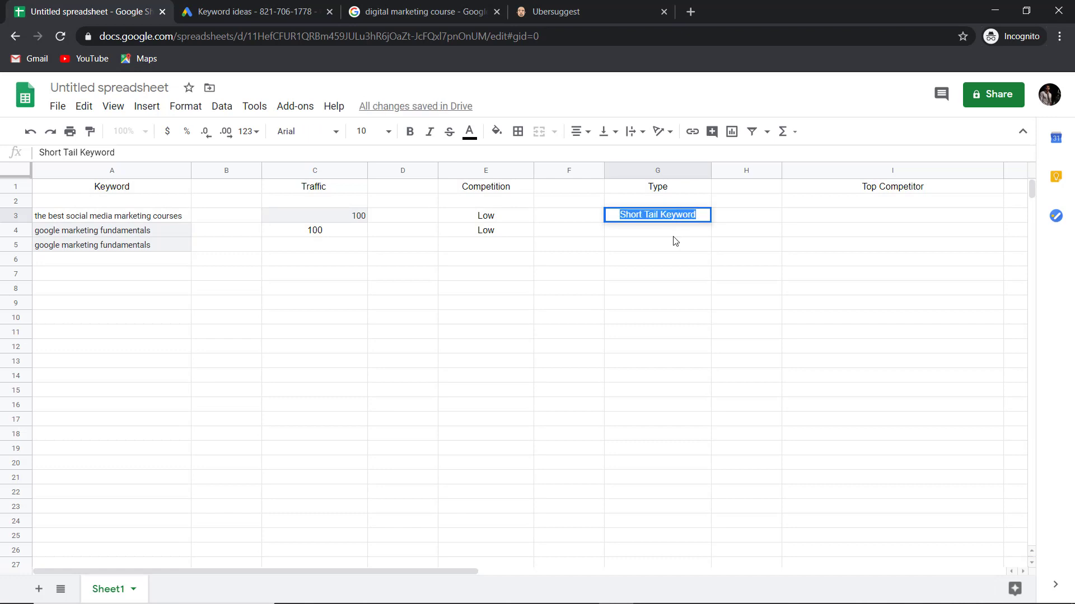
{"action": "left_click", "coordinate": [674, 235]}
{"action": "key", "text": "ctrl+v"}
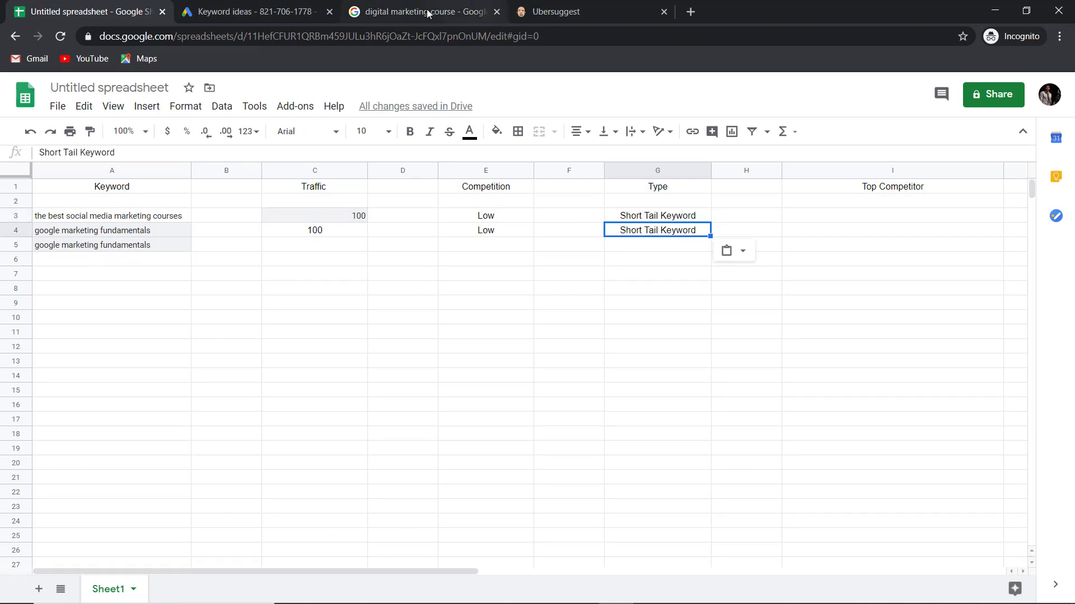
{"action": "left_click", "coordinate": [546, 10]}
{"action": "scroll", "coordinate": [212, 437], "scroll_direction": "down", "scroll_amount": 1}
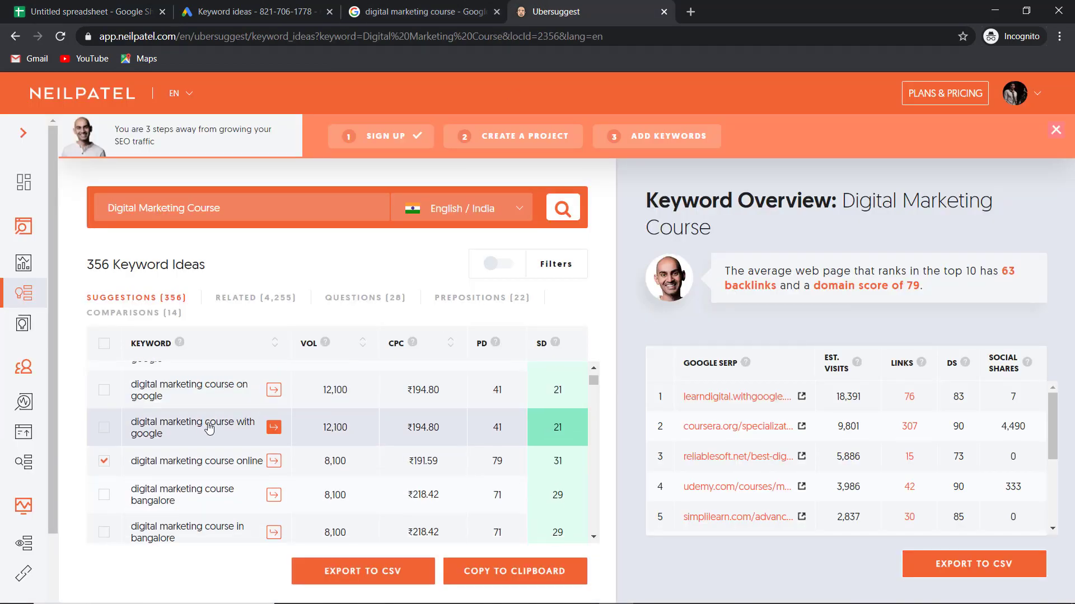
{"action": "scroll", "coordinate": [212, 447], "scroll_direction": "down", "scroll_amount": 3}
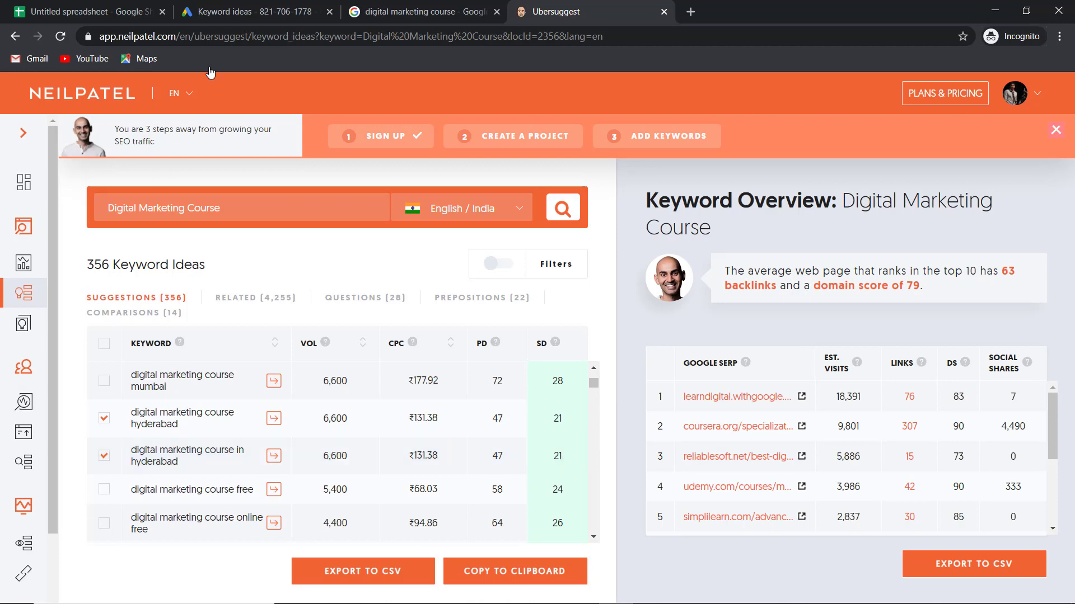
Copy "digital marketing training 2019" from Keyword Planner and replace the duplicate keyword in spreadsheet cell A5 with it
{"action": "left_click", "coordinate": [258, 11]}
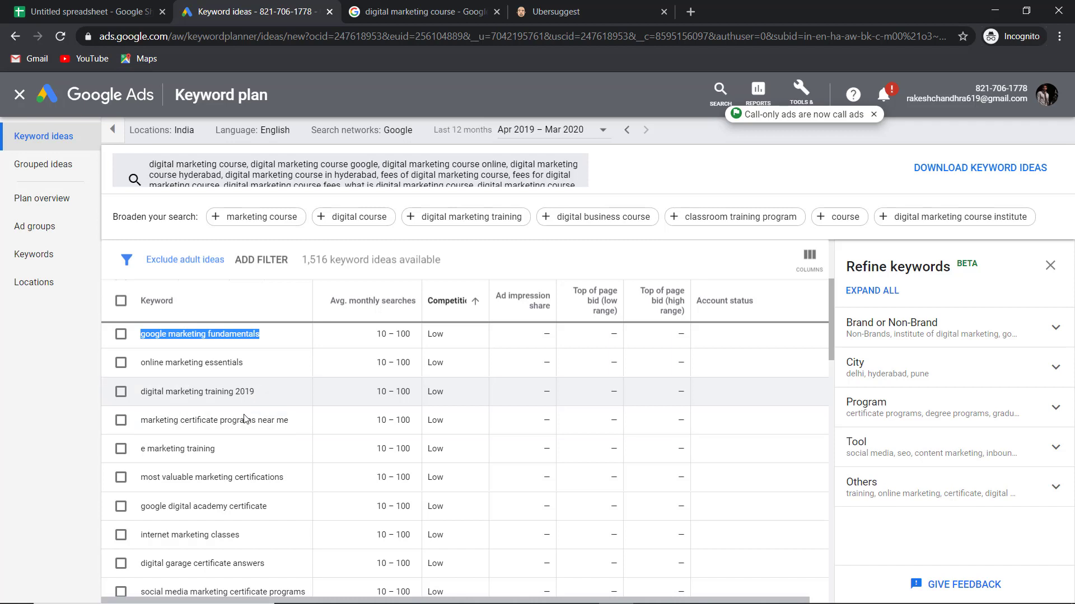
{"action": "left_click_drag", "start_coordinate": [257, 393], "coordinate": [117, 398]}
{"action": "key", "text": "ctrl+c"}
{"action": "left_click", "coordinate": [92, 3]}
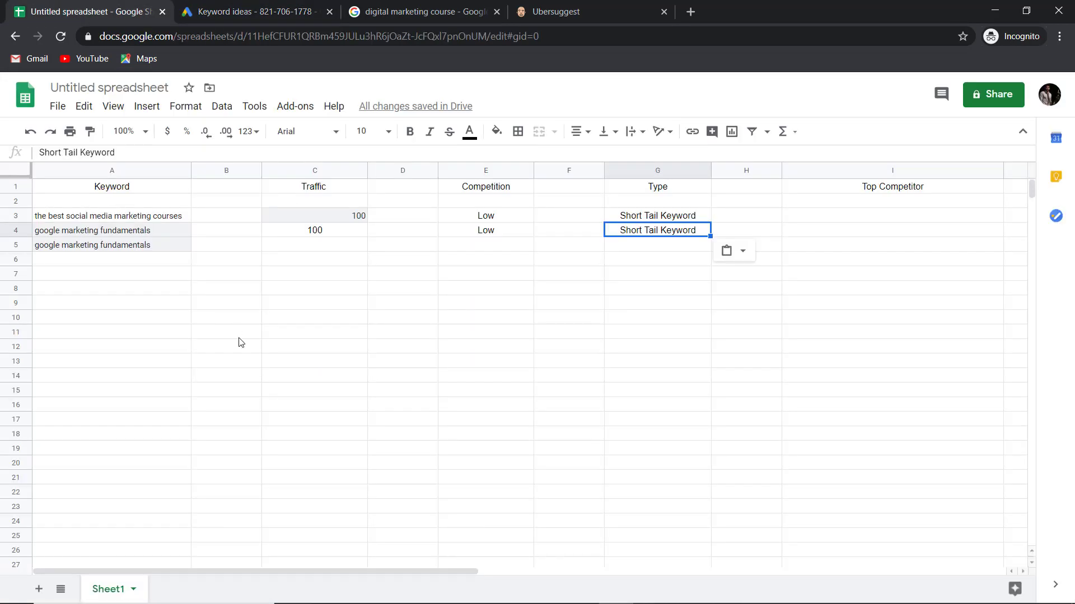
{"action": "double_click", "coordinate": [133, 249]}
{"action": "key", "text": "ctrl+a"}
{"action": "key", "text": "ctrl+v"}
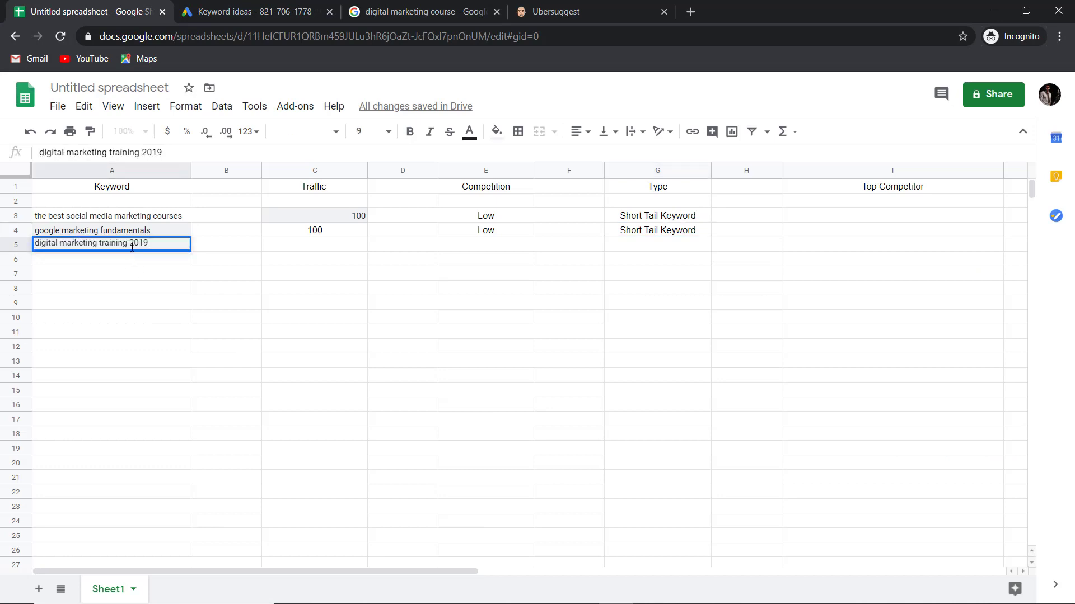
Fill in row 5 with traffic 100, competition "Low" and type "Short Tail Keyword"
{"action": "double_click", "coordinate": [342, 245]}
{"action": "type", "text": "100"}
{"action": "left_click", "coordinate": [482, 246]}
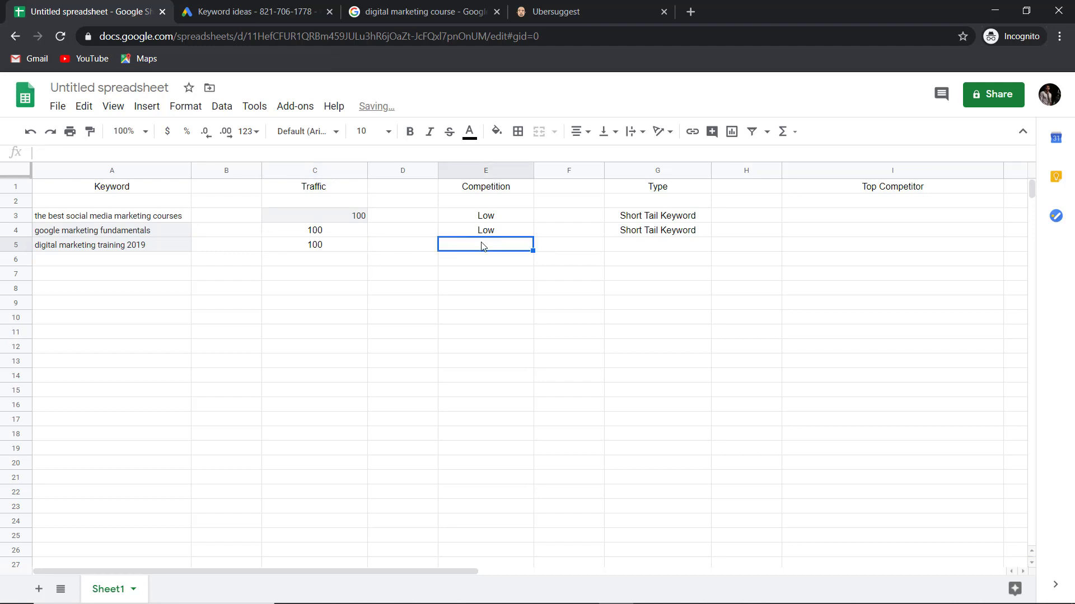
{"action": "type", "text": "Low"}
{"action": "left_click", "coordinate": [644, 231]}
{"action": "left_click", "coordinate": [648, 249]}
{"action": "double_click", "coordinate": [648, 249]}
{"action": "type", "text": "Short Tail"}
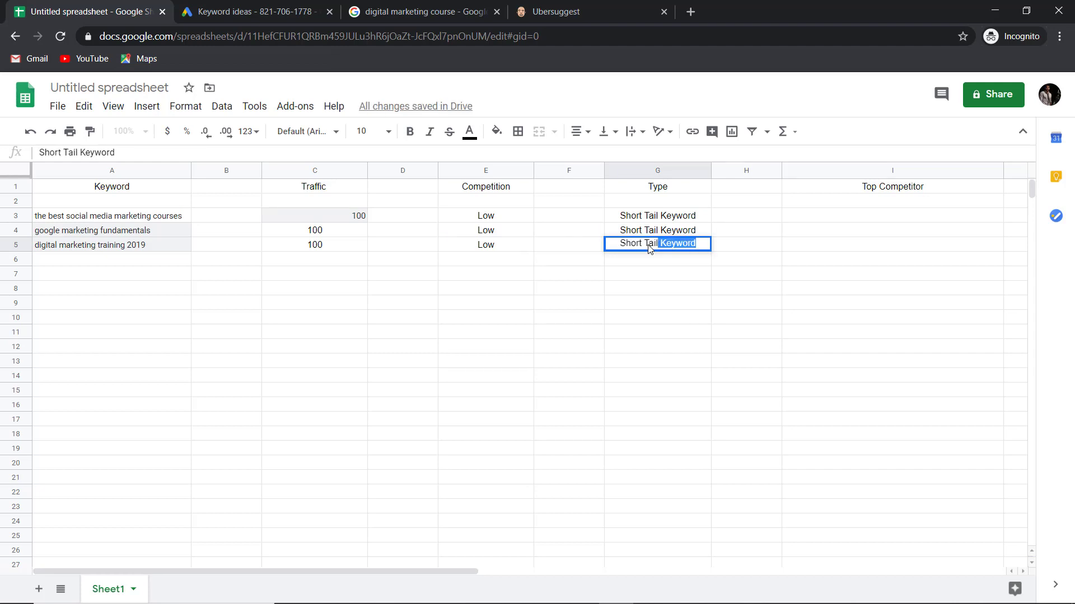
{"action": "left_click", "coordinate": [319, 301]}
Find the keyword "e marketing institute" on the second page of Keyword Planner ideas and enter it in spreadsheet cell A6
{"action": "left_click", "coordinate": [144, 263]}
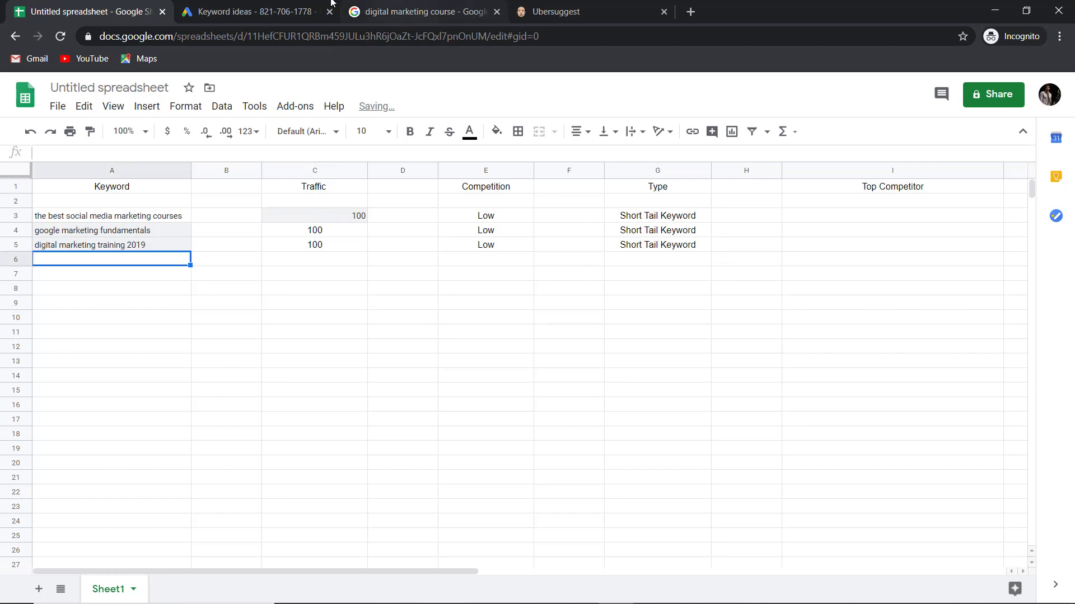
{"action": "left_click", "coordinate": [263, 12]}
{"action": "scroll", "coordinate": [403, 392], "scroll_direction": "down", "scroll_amount": 2}
{"action": "scroll", "coordinate": [400, 417], "scroll_direction": "down", "scroll_amount": 2}
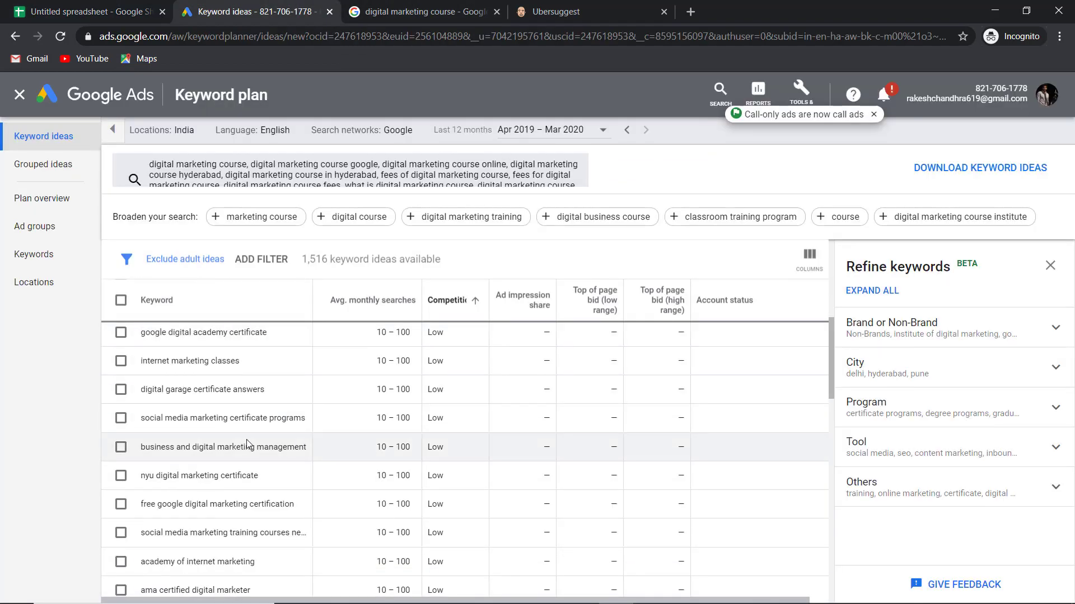
{"action": "scroll", "coordinate": [390, 456], "scroll_direction": "down", "scroll_amount": 10}
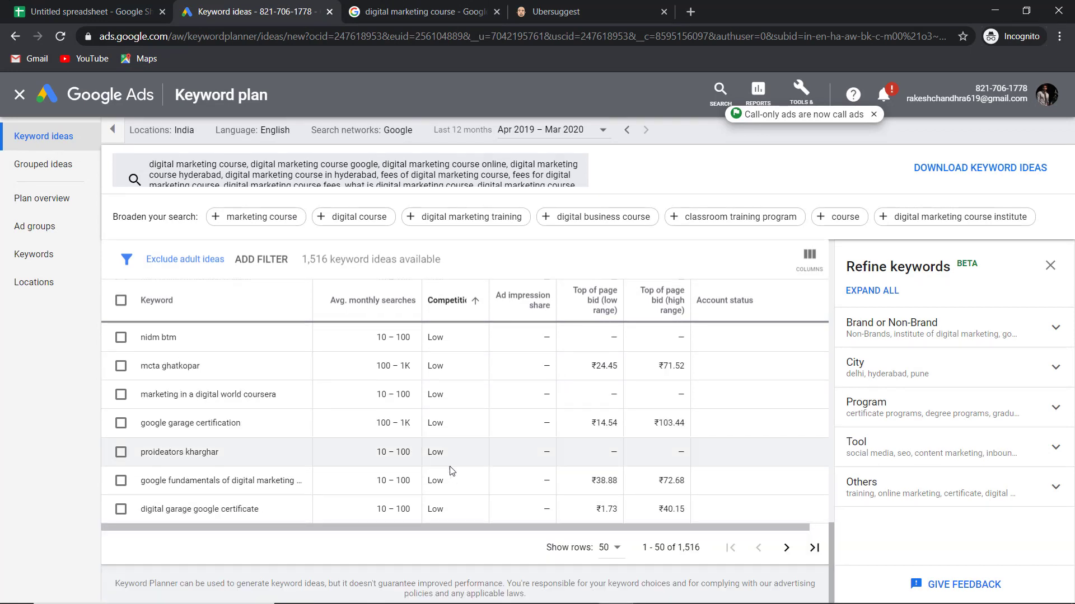
{"action": "left_click", "coordinate": [786, 548]}
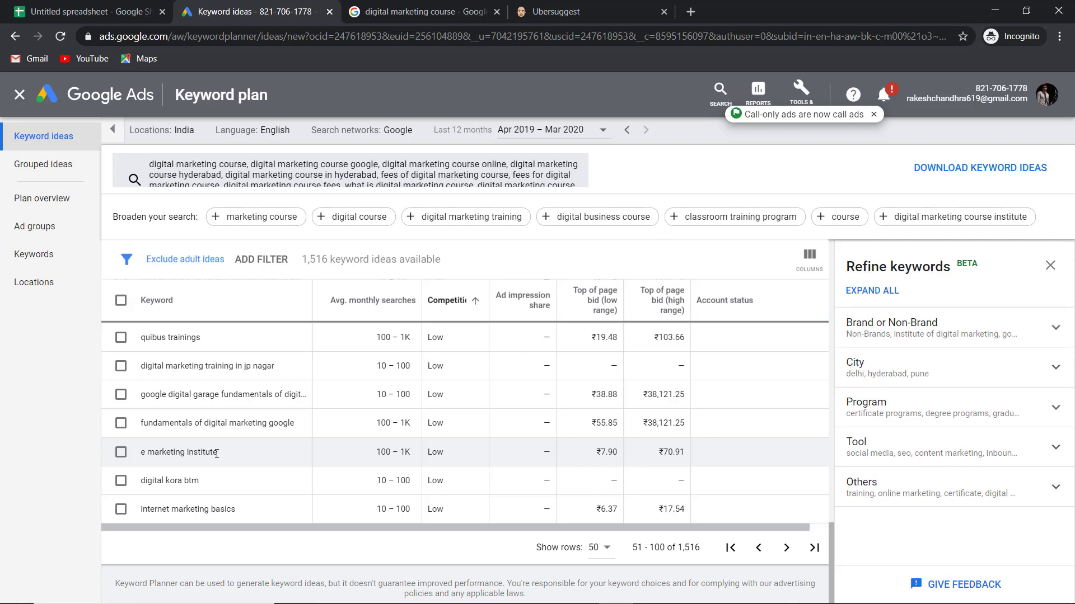
{"action": "left_click_drag", "start_coordinate": [219, 451], "coordinate": [141, 454]}
{"action": "key", "text": "ctrl+shift+Tab"}
{"action": "double_click", "coordinate": [154, 259]}
{"action": "type", "text": "e marketing institute"}
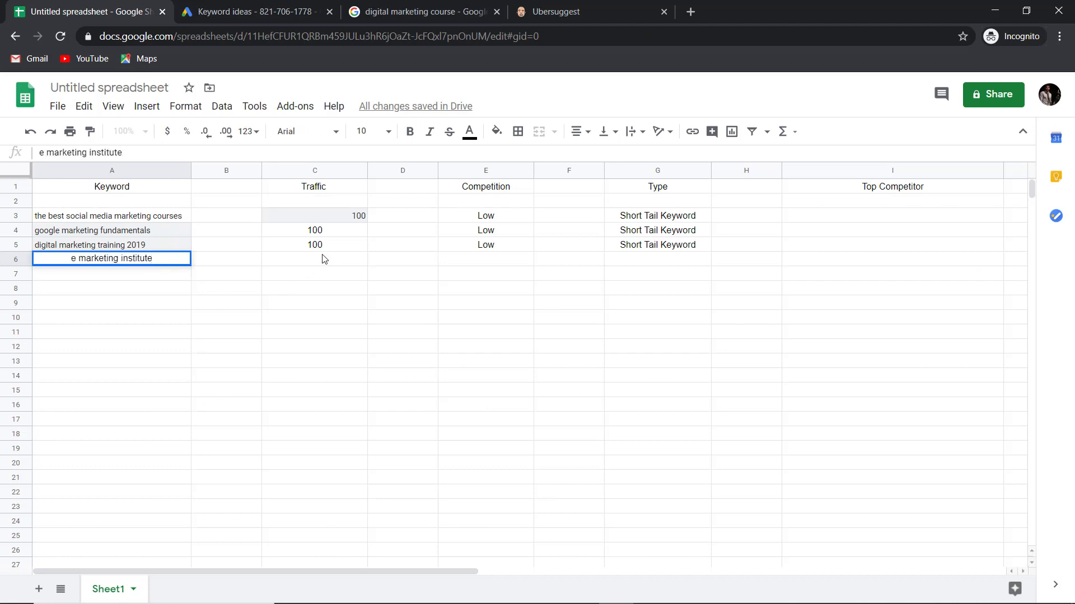
Enter 1000 as the traffic for the "e marketing institute" keyword in cell C6
{"action": "left_click", "coordinate": [323, 261]}
{"action": "type", "text": "1000"}
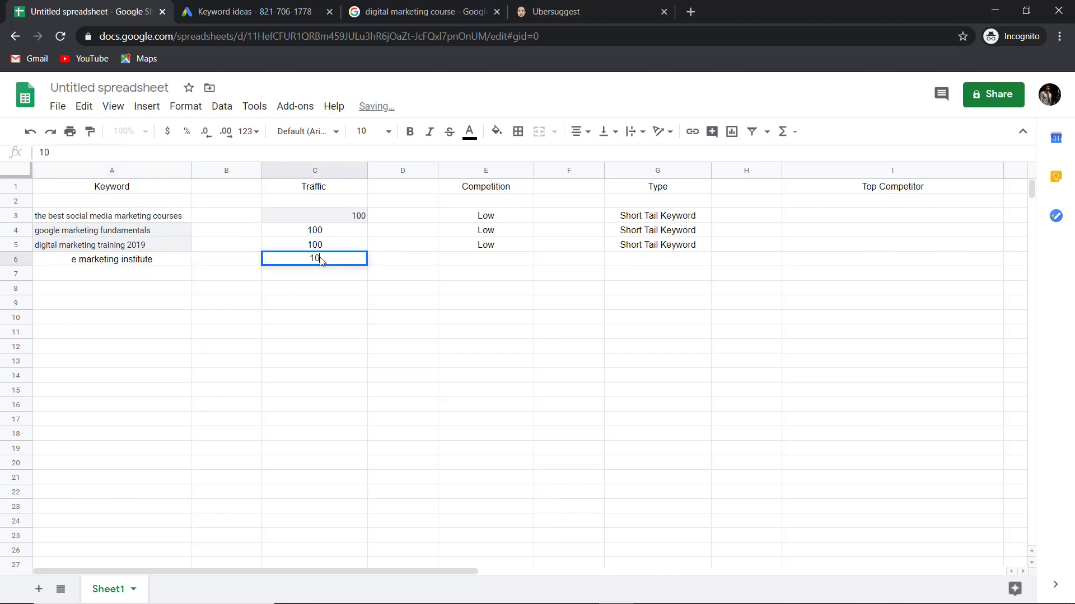
{"action": "double_click", "coordinate": [486, 260]}
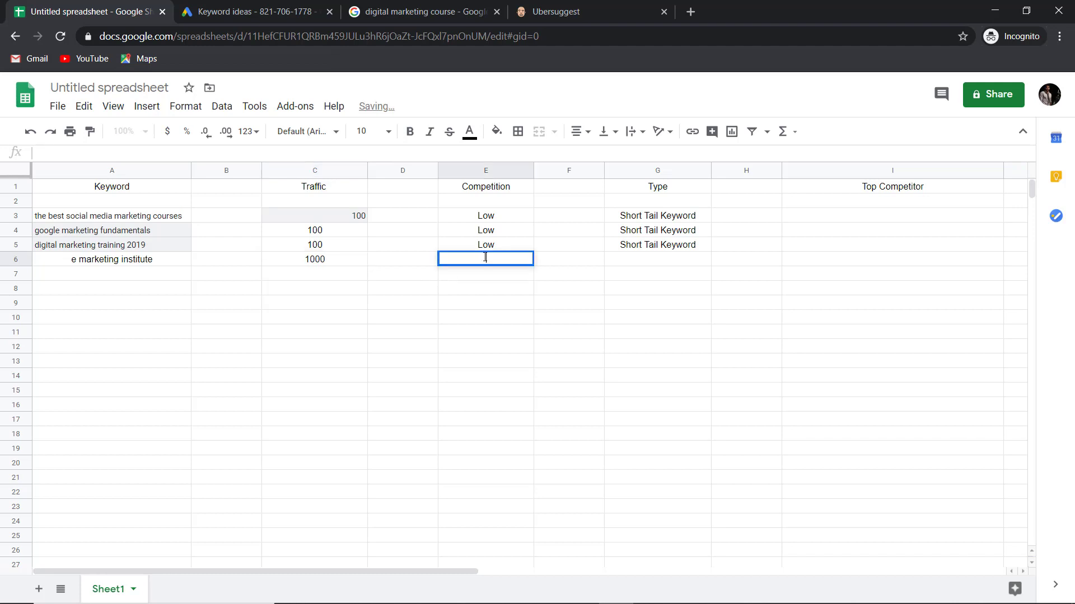
Narrow the Traffic column C and rename its header to "Min Traffic"
{"action": "left_click", "coordinate": [311, 190]}
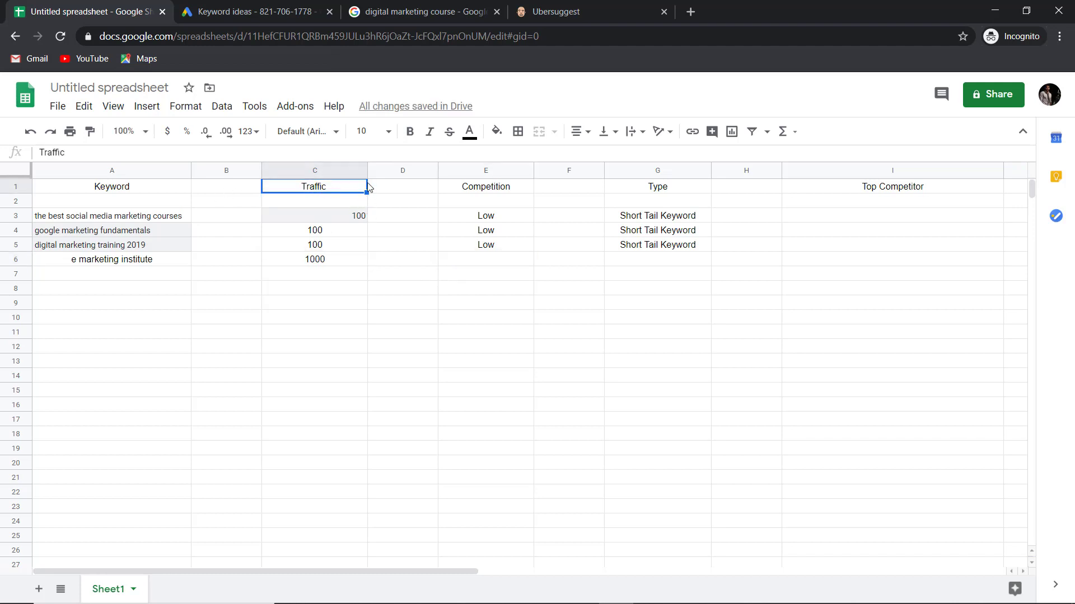
{"action": "left_click_drag", "start_coordinate": [366, 166], "coordinate": [329, 168]}
{"action": "double_click", "coordinate": [267, 187]}
{"action": "left_click", "coordinate": [283, 184]}
{"action": "type", "text": "Min"}
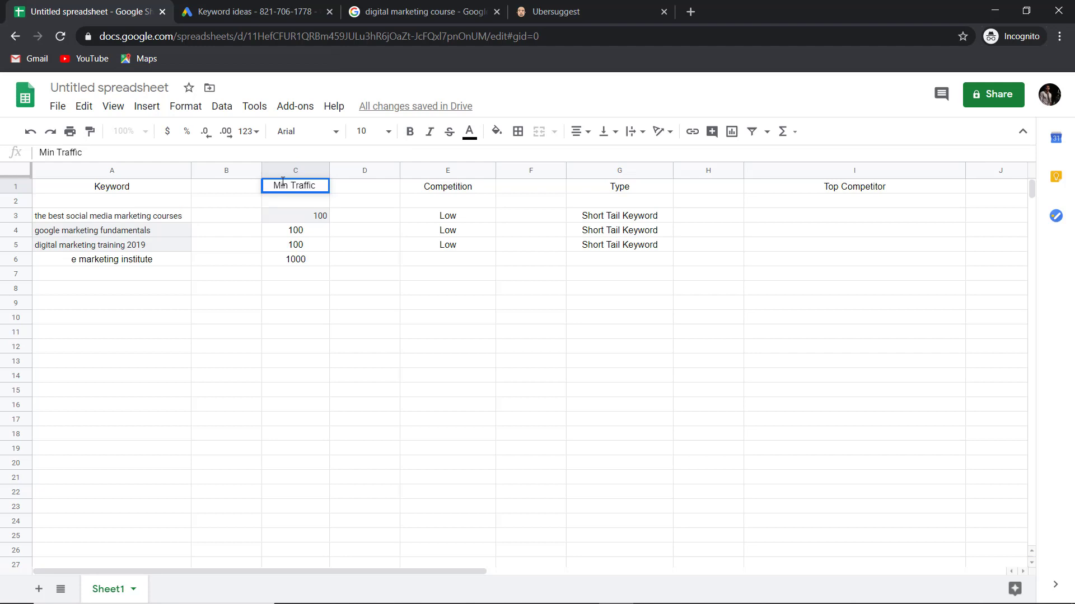
Add the header "Max Traffic" in cell D1
{"action": "double_click", "coordinate": [364, 193]}
{"action": "type", "text": "Ma"}
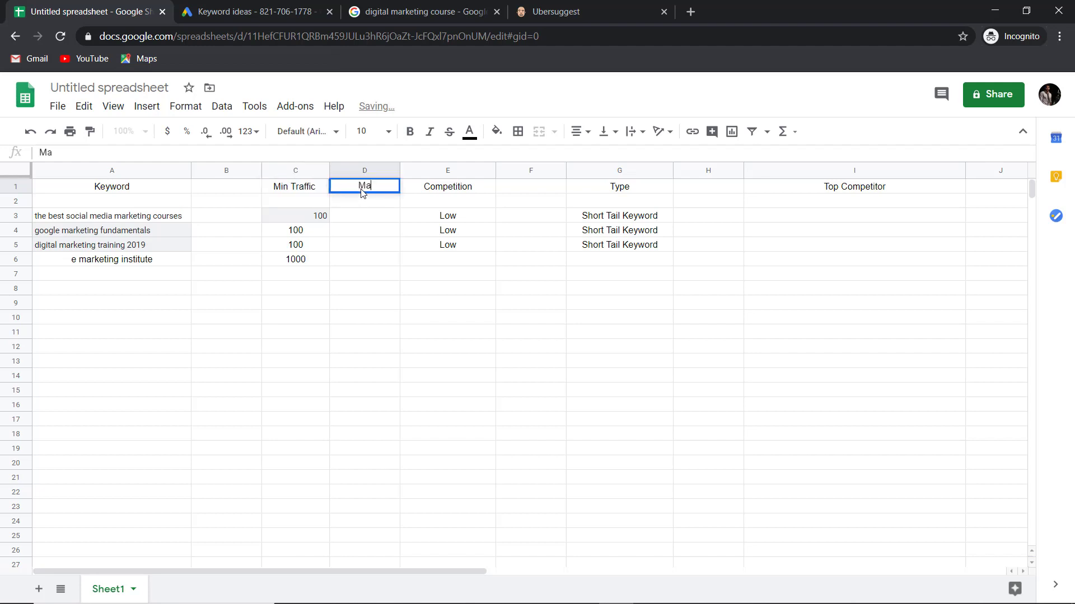
{"action": "type", "text": "x Traffic"}
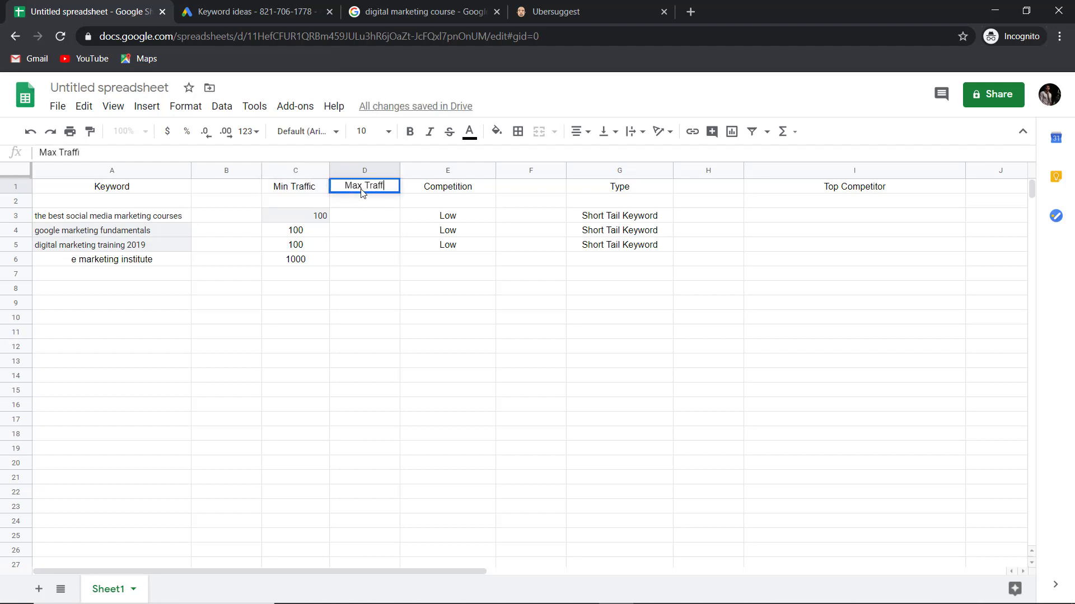
Set the "e marketing institute" row's minimum traffic to 100 and its maximum traffic to 1000
{"action": "double_click", "coordinate": [314, 259]}
{"action": "key", "text": "BackSpace"}
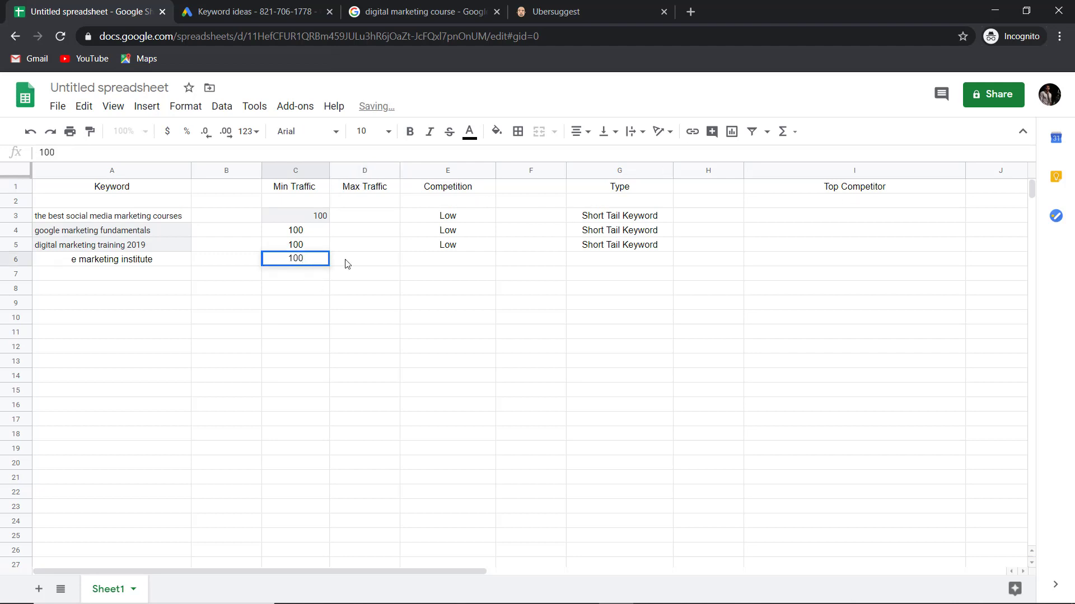
{"action": "double_click", "coordinate": [383, 258]}
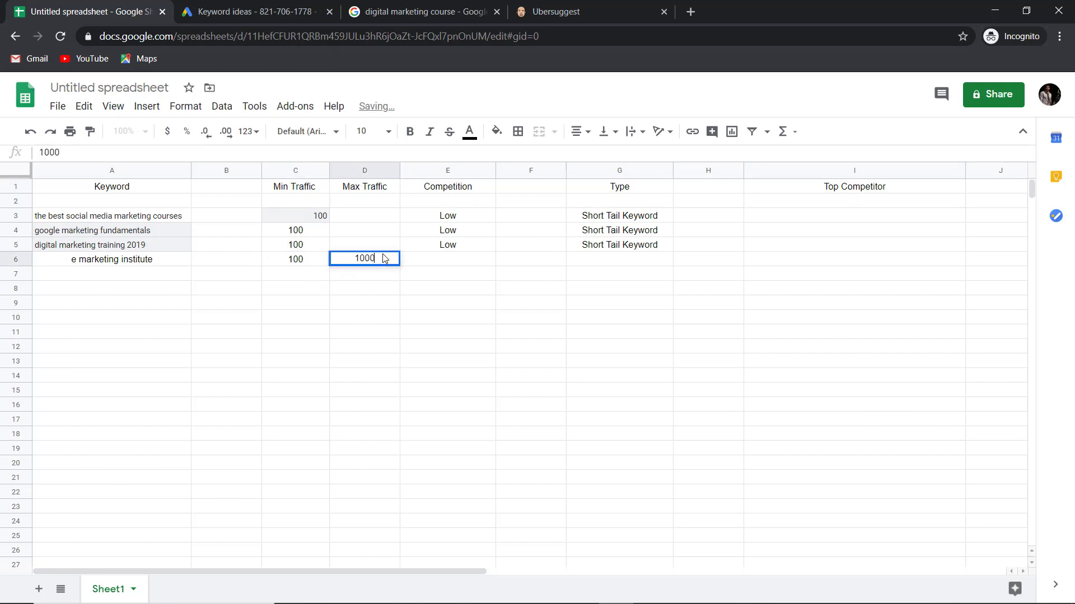
Enter 100 as the maximum traffic for the keywords in rows 3, 4 and 5
{"action": "double_click", "coordinate": [362, 216]}
{"action": "type", "text": "1-00"}
{"action": "key", "text": "BackSpace"}
{"action": "key", "text": "BackSpace"}
{"action": "key", "text": "BackSpace"}
{"action": "type", "text": "oo"}
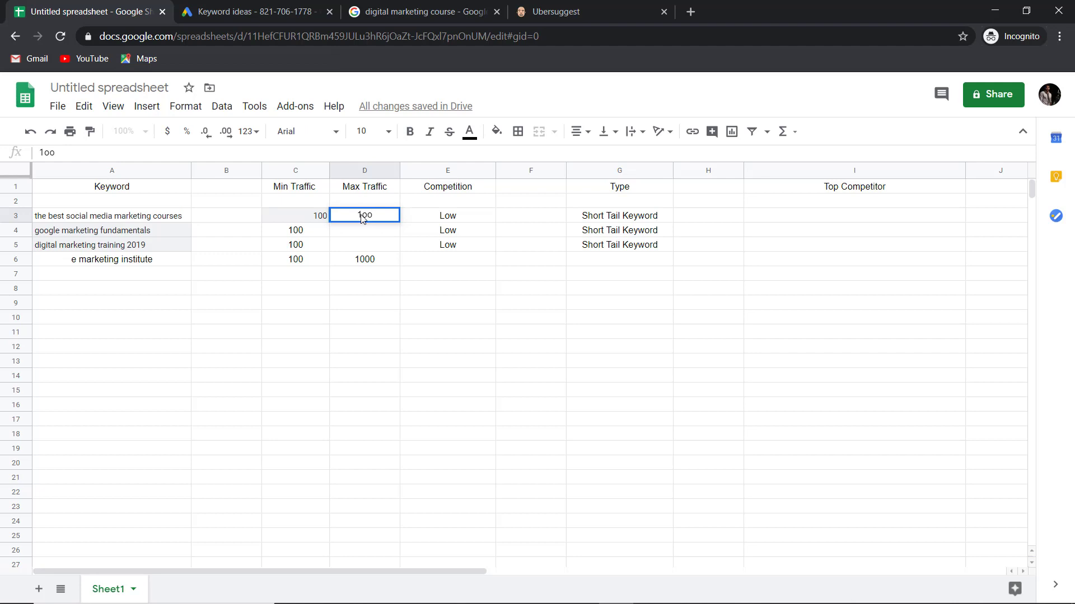
{"action": "key", "text": "BackSpace"}
{"action": "key", "text": "BackSpace"}
{"action": "type", "text": "00"}
{"action": "left_click", "coordinate": [371, 225]}
{"action": "type", "text": "100"}
{"action": "left_click", "coordinate": [373, 248]}
{"action": "type", "text": "100"}
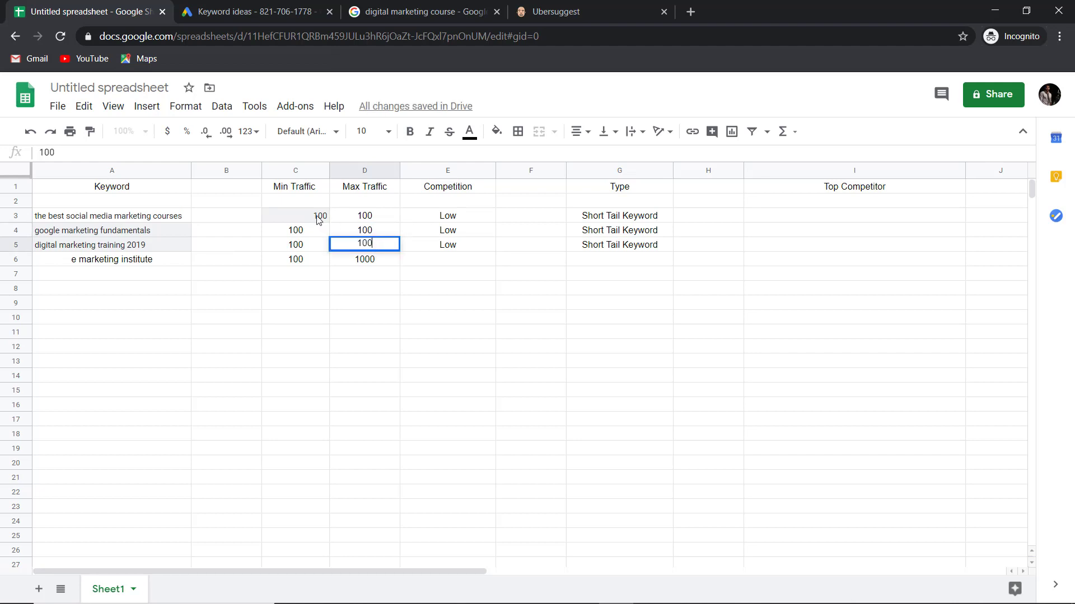
Set the minimum traffic to 10 for the keywords in rows 3, 4 and 5
{"action": "left_click", "coordinate": [318, 218]}
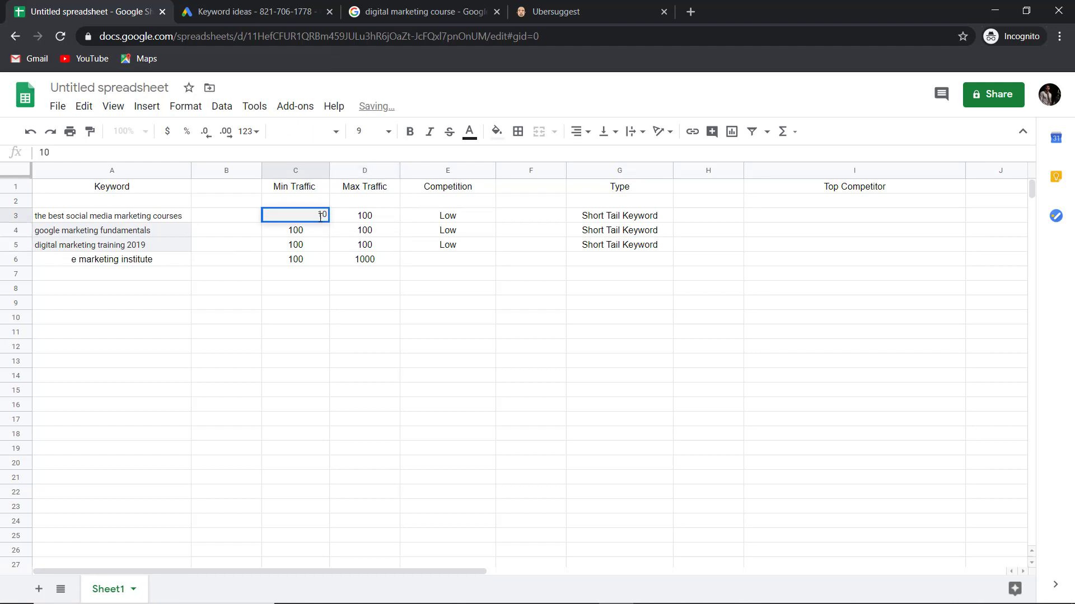
{"action": "left_click", "coordinate": [313, 232]}
{"action": "type", "text": "100"}
{"action": "key", "text": "BackSpace"}
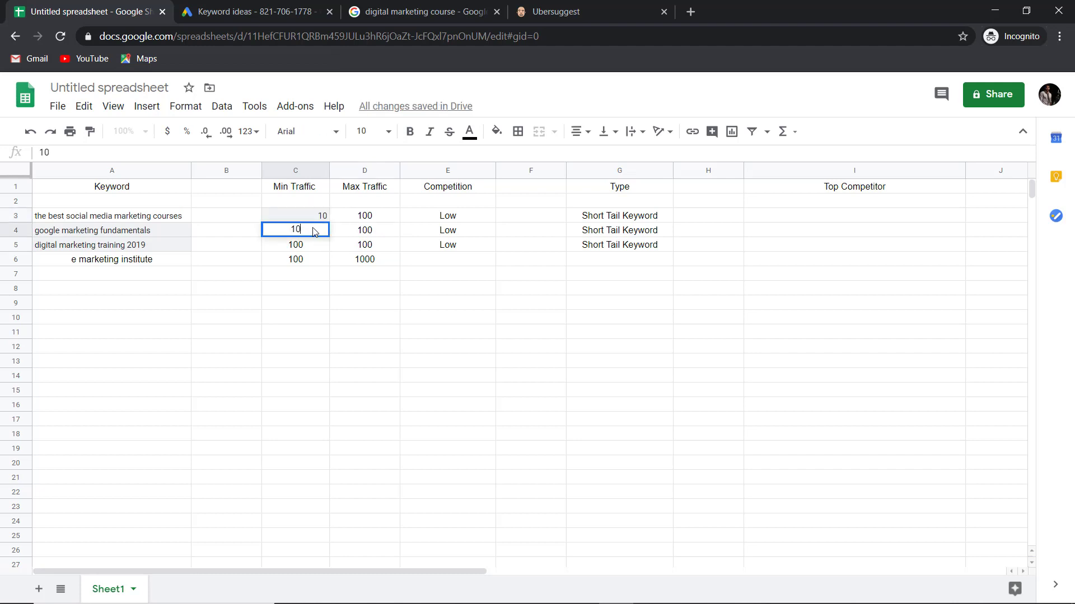
{"action": "left_click", "coordinate": [311, 250]}
{"action": "key", "text": "Delete"}
{"action": "type", "text": "10"}
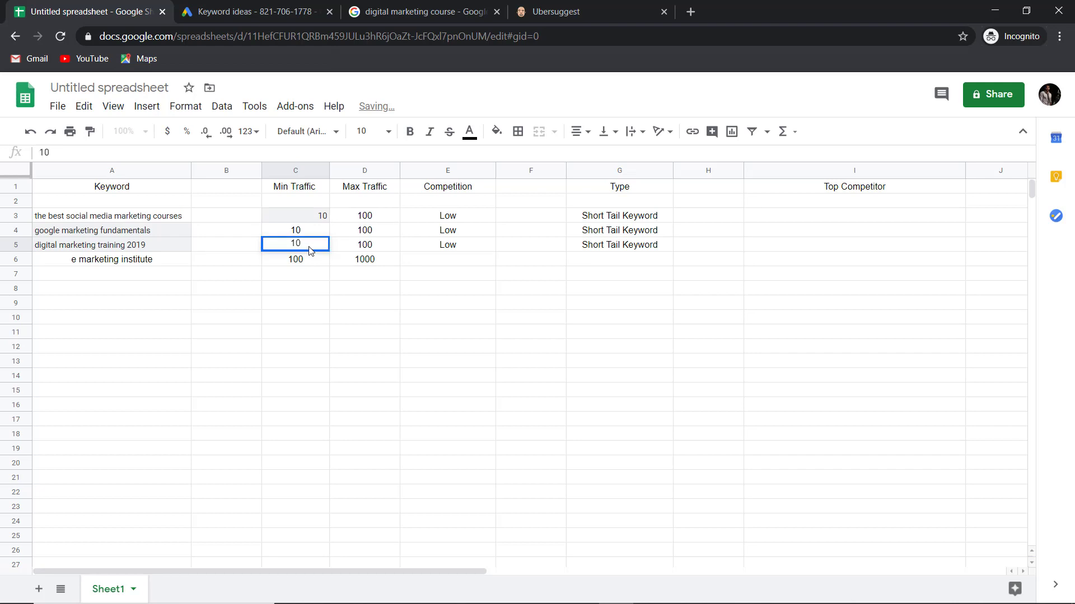
{"action": "left_click", "coordinate": [523, 324]}
Set the type of the "e marketing institute" keyword to "Short Tail Keyword"
{"action": "double_click", "coordinate": [586, 262]}
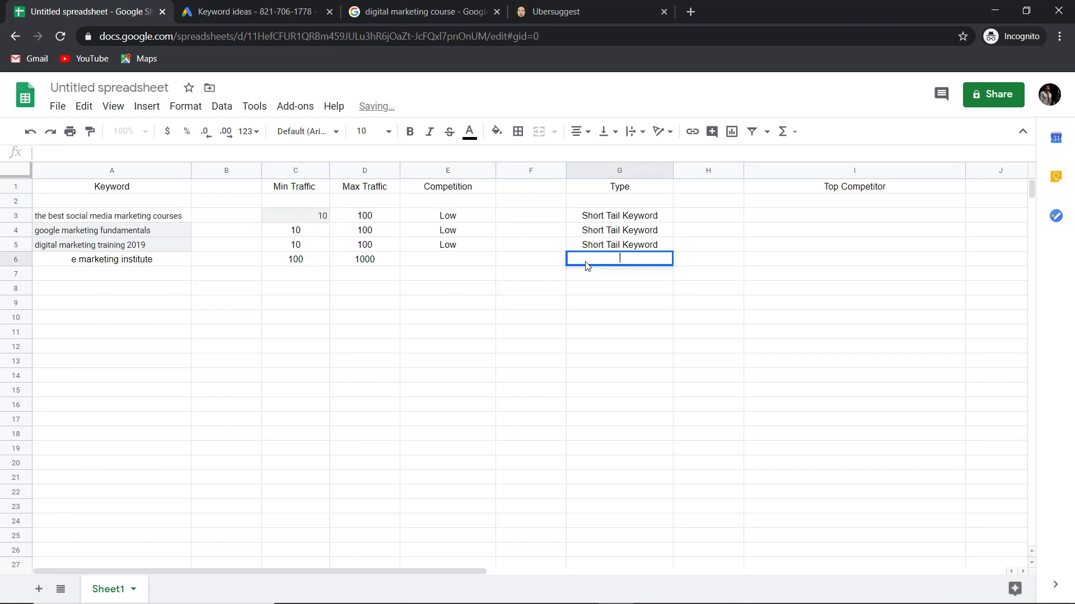
{"action": "type", "text": "Shorta"}
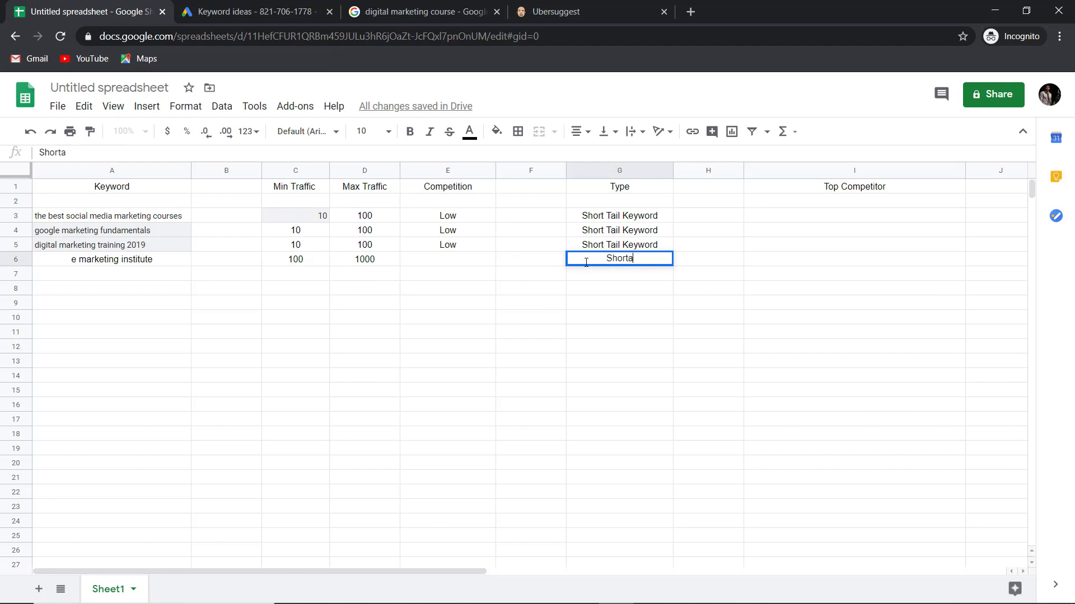
{"action": "key", "text": "BackSpace"}
{"action": "key", "text": "Right"}
In Google Keyword Planner, page through the low-competition keyword ideas and re-sort the list by average monthly searches, highest first
{"action": "left_click", "coordinate": [520, 8]}
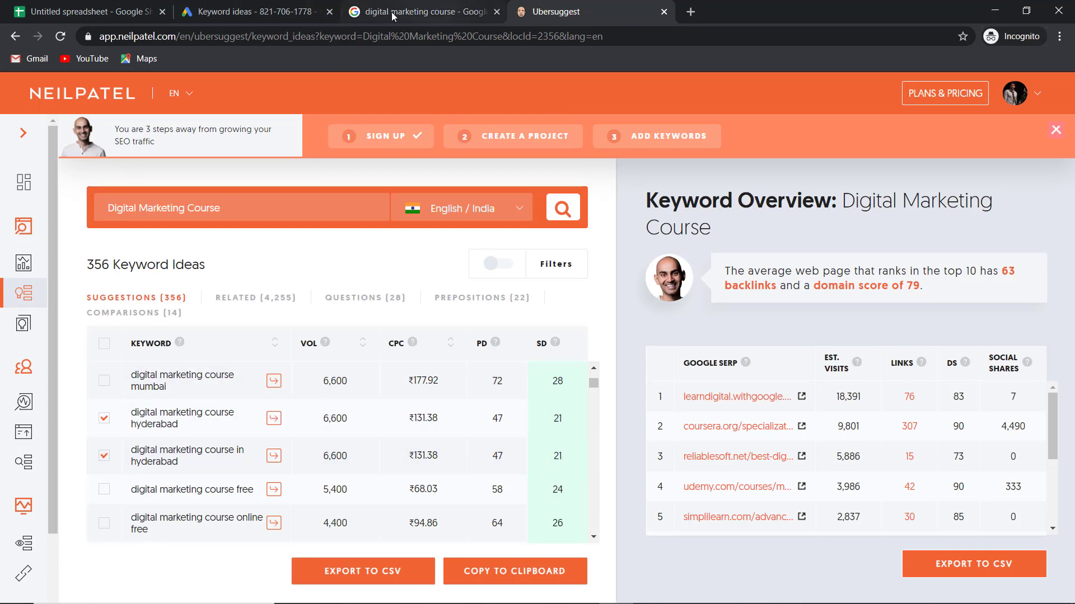
{"action": "left_click", "coordinate": [282, 17]}
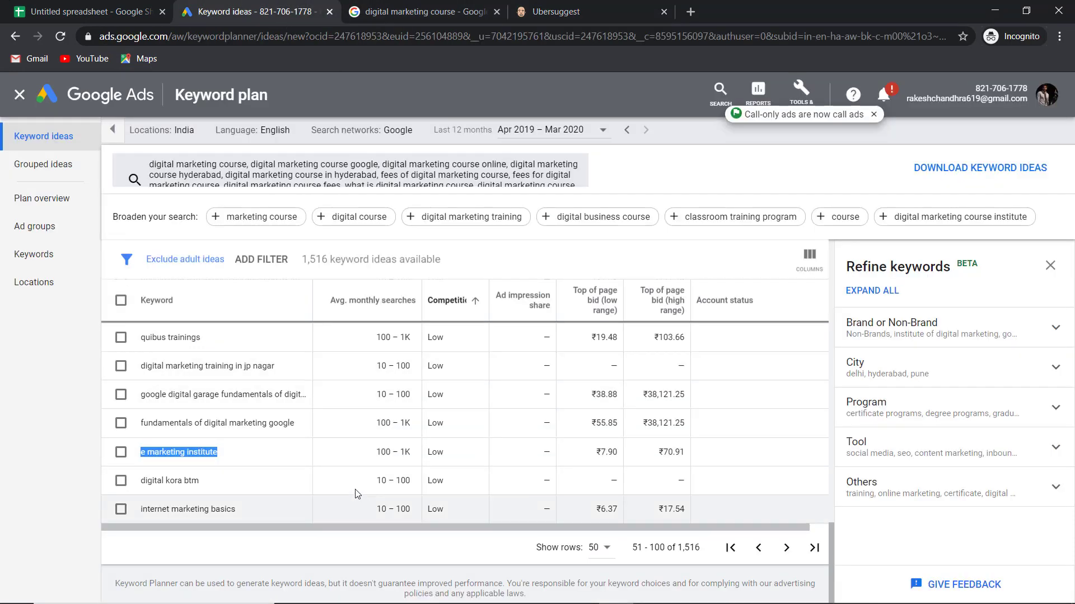
{"action": "left_click", "coordinate": [783, 548]}
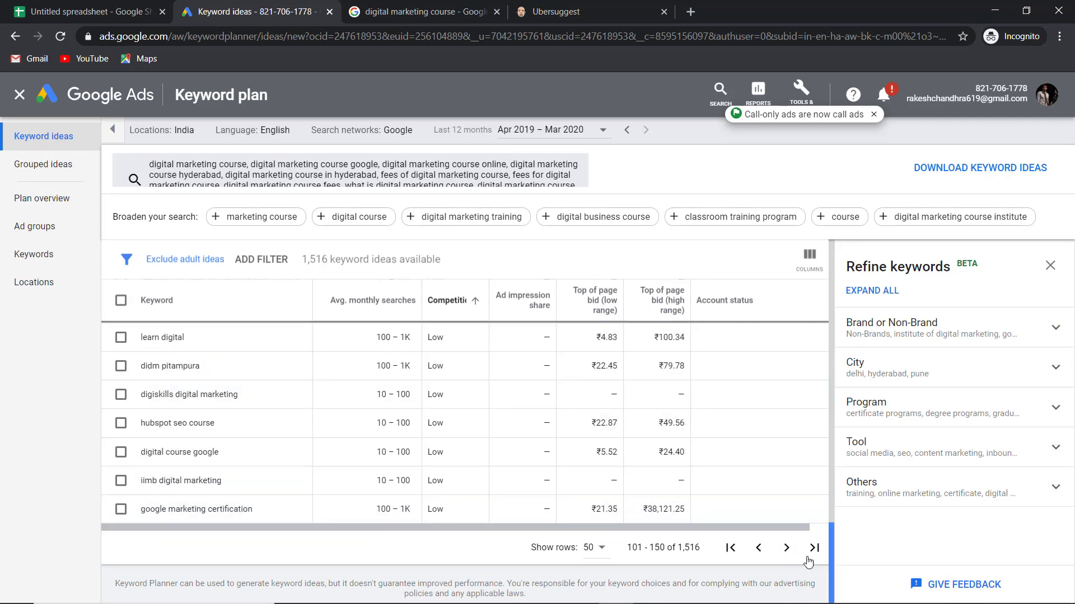
{"action": "left_click", "coordinate": [786, 549]}
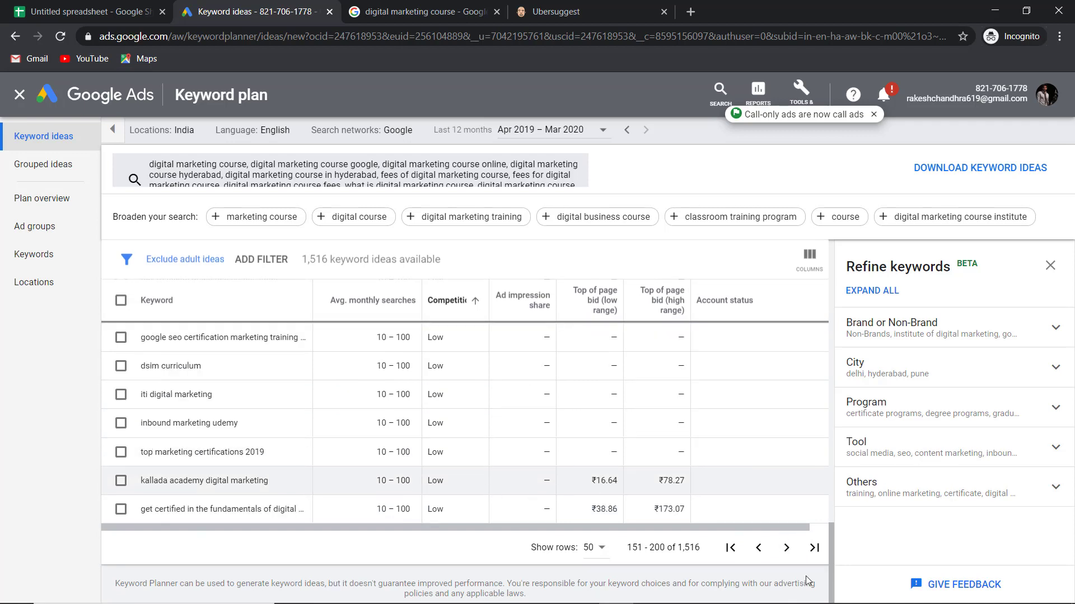
{"action": "left_click", "coordinate": [786, 548]}
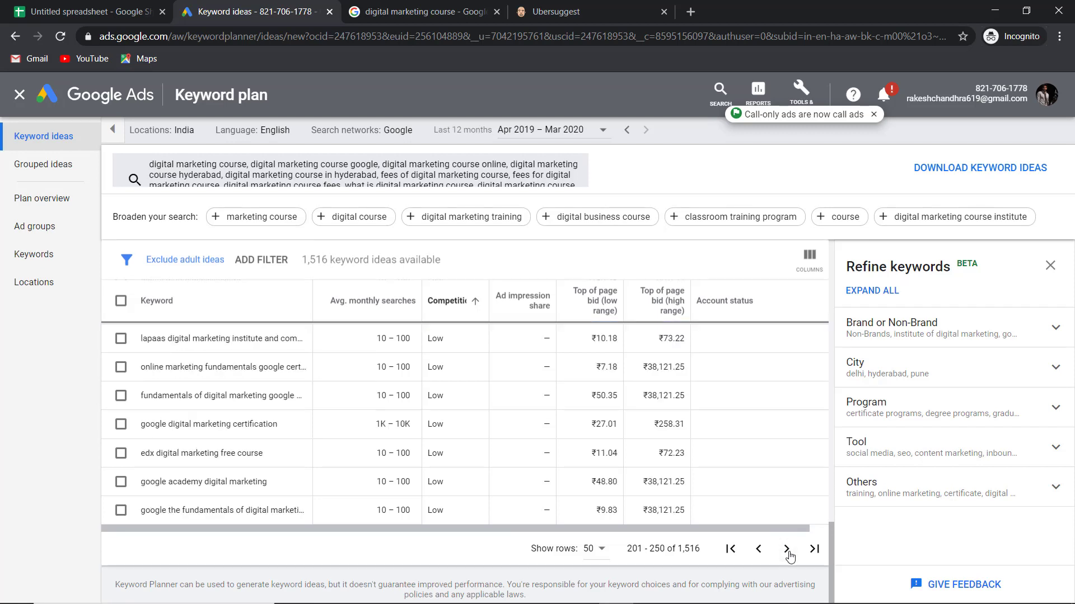
{"action": "left_click", "coordinate": [471, 316]}
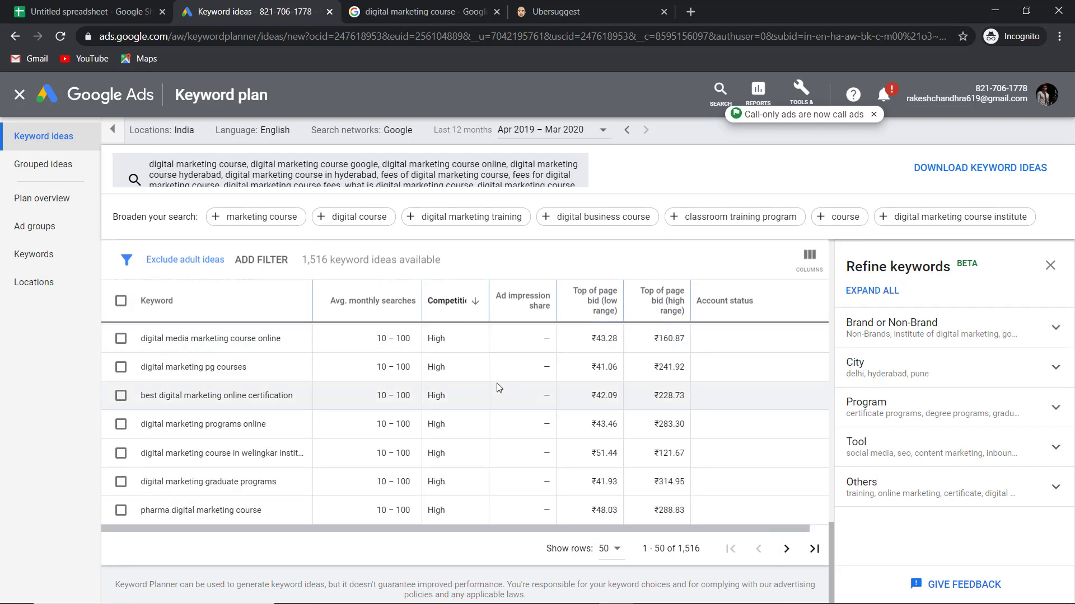
{"action": "scroll", "coordinate": [508, 385], "scroll_direction": "up", "scroll_amount": 10}
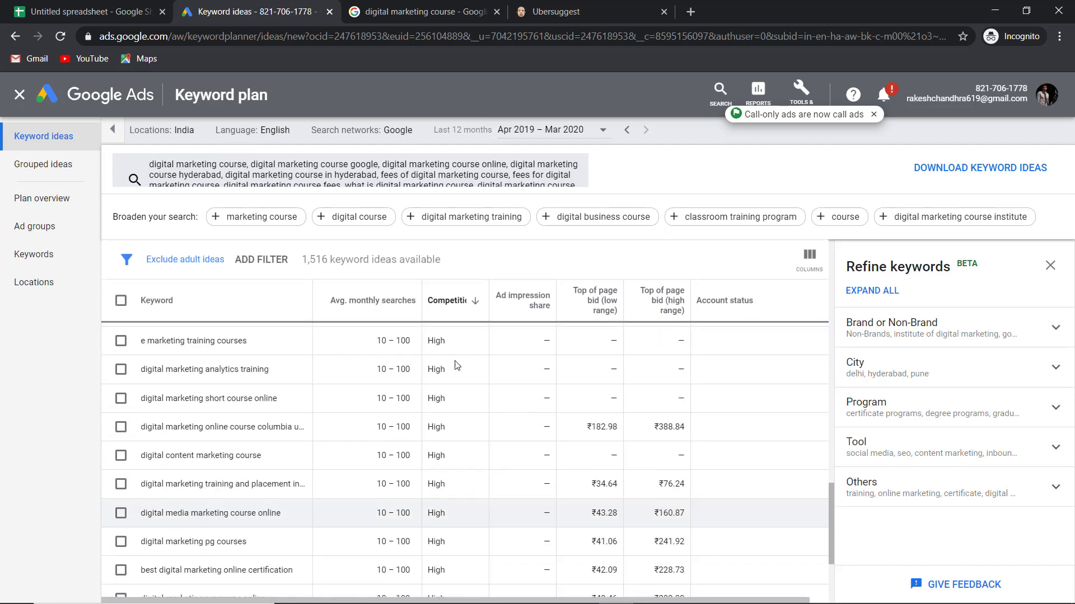
{"action": "scroll", "coordinate": [452, 366], "scroll_direction": "up", "scroll_amount": 2}
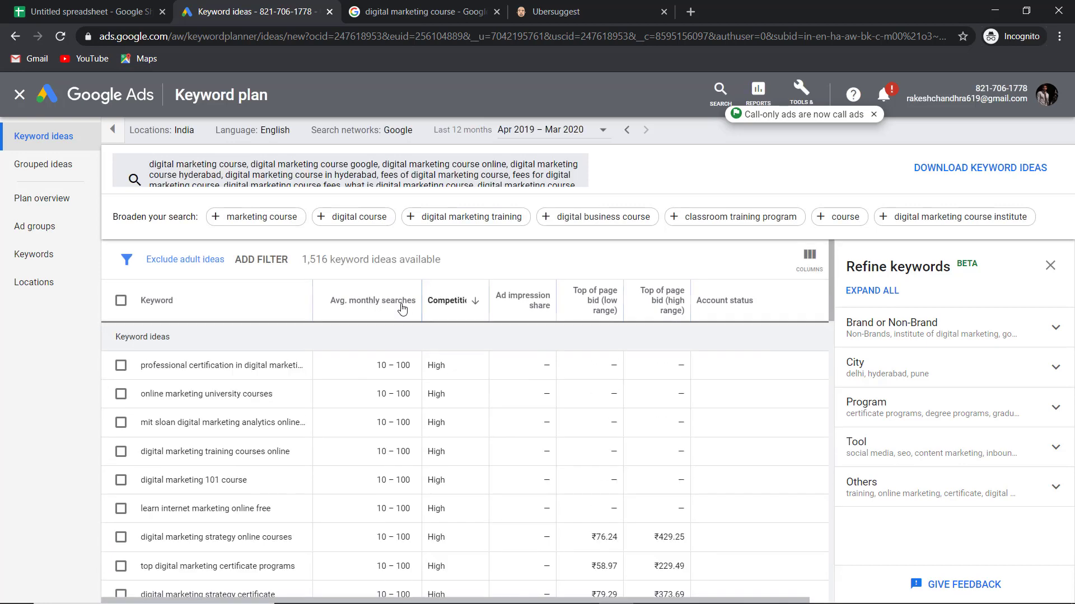
{"action": "left_click", "coordinate": [373, 300]}
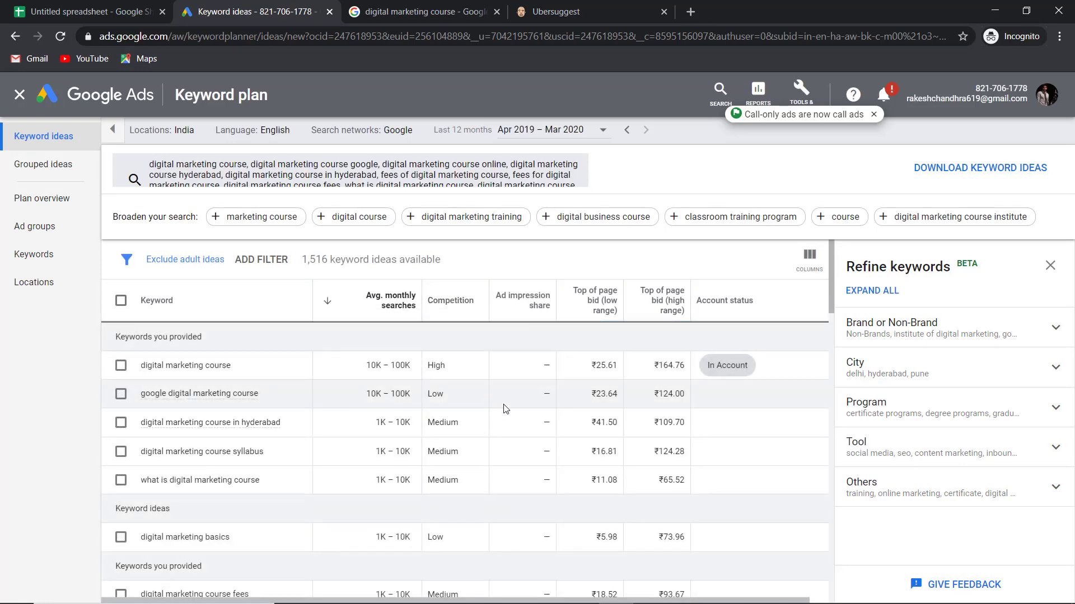
Copy the keyword "digital marketing course" from Keyword Planner into cell A7 of the spreadsheet
{"action": "left_click_drag", "start_coordinate": [235, 364], "coordinate": [146, 370]}
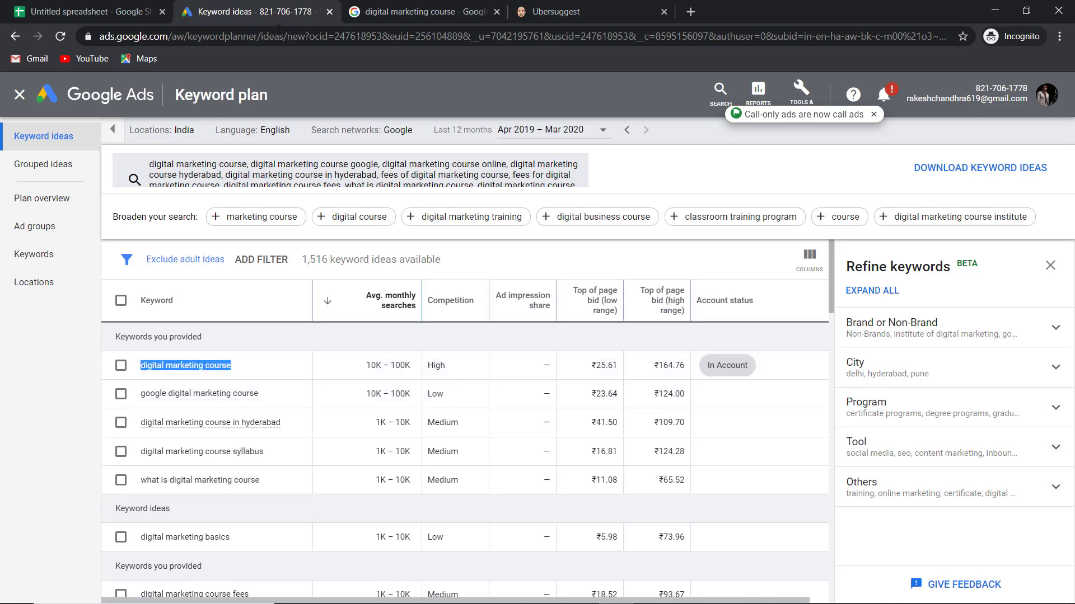
{"action": "left_click", "coordinate": [119, 7]}
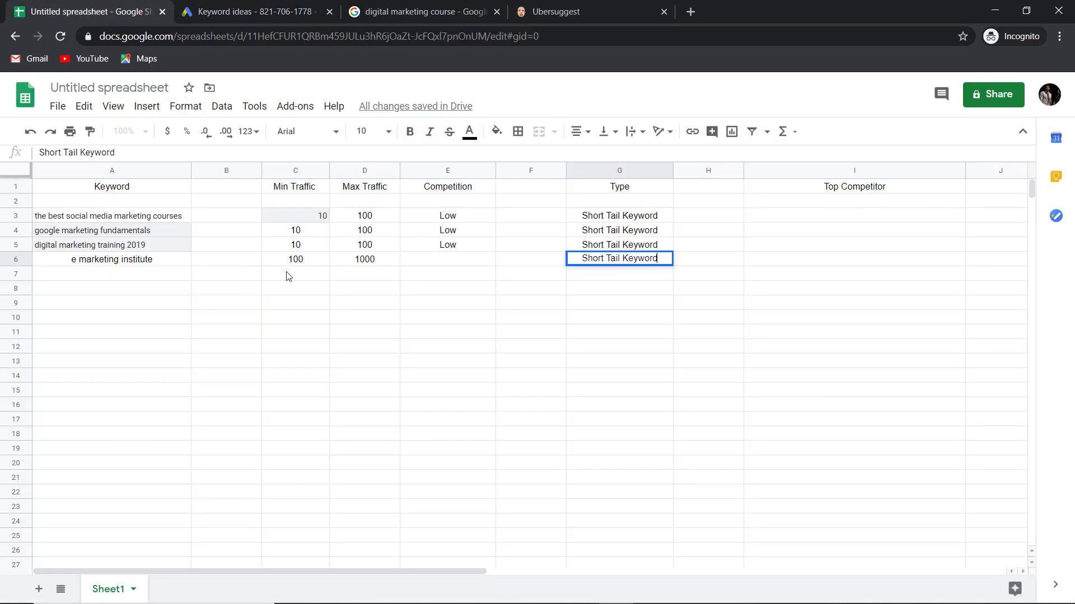
{"action": "double_click", "coordinate": [176, 279]}
{"action": "type", "text": "digital marketing course"}
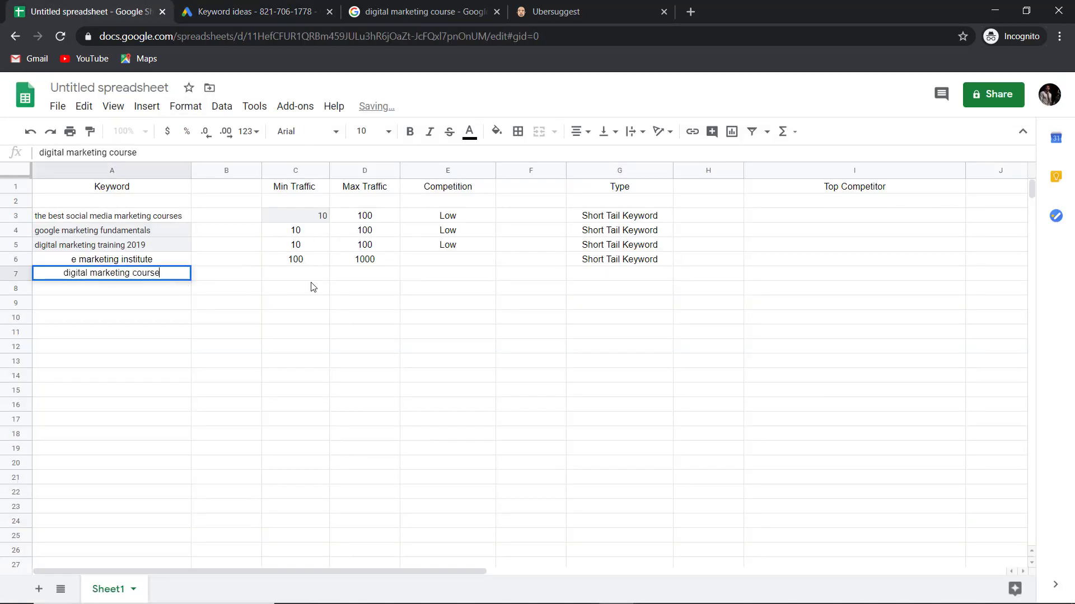
Set the "digital marketing course" row's minimum traffic to 1000 and its maximum traffic to 100000, checking the range in Keyword Planner
{"action": "double_click", "coordinate": [309, 275]}
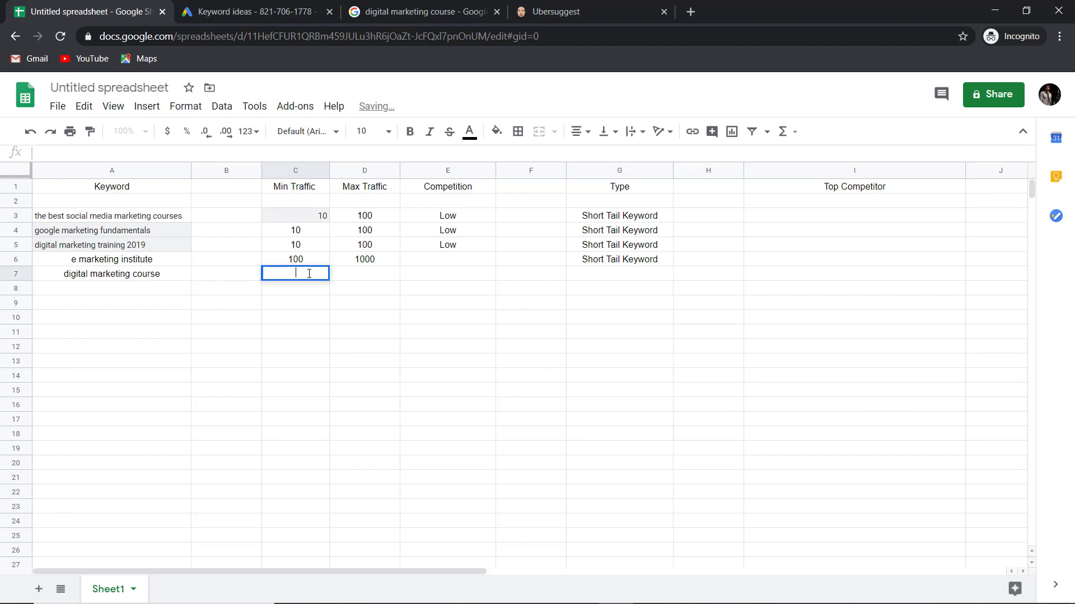
{"action": "type", "text": "1000"}
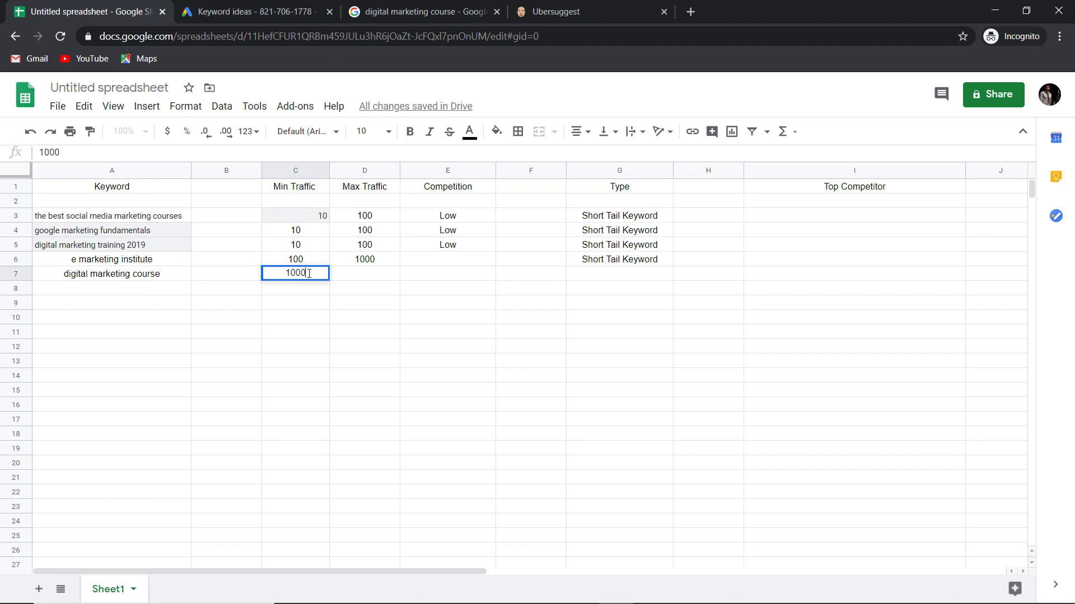
{"action": "left_click", "coordinate": [363, 274]}
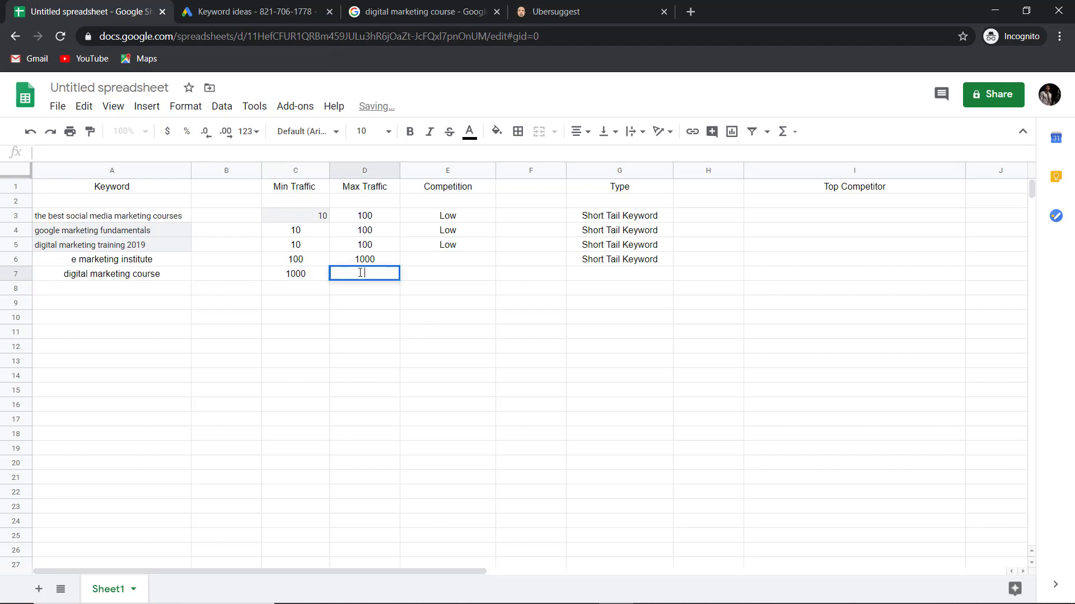
{"action": "left_click", "coordinate": [309, 13]}
{"action": "left_click", "coordinate": [106, 11]}
{"action": "type", "text": "100000"}
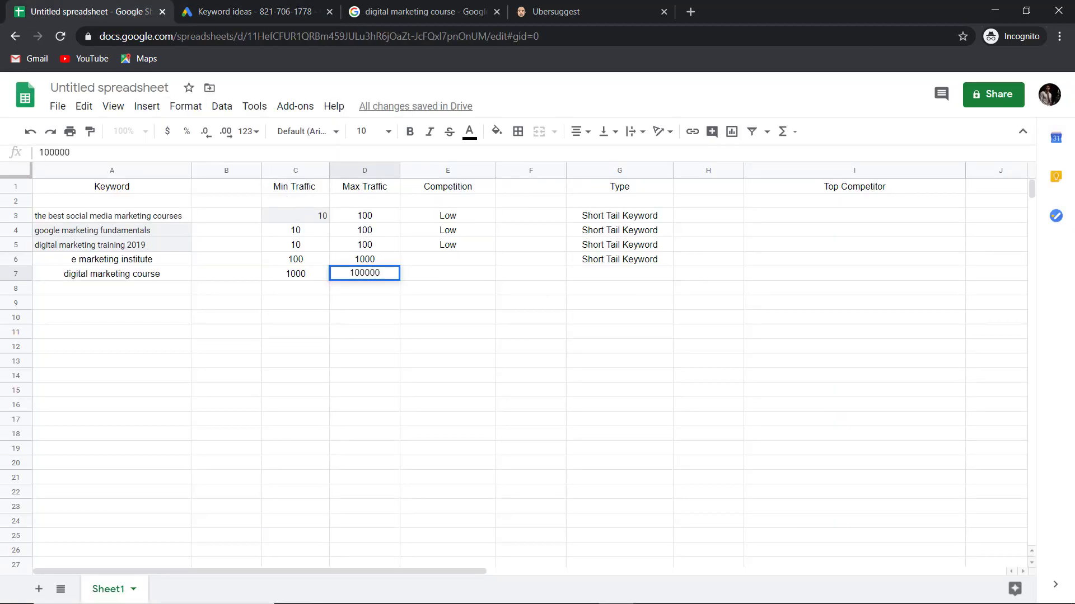
Set the "digital marketing course" row's competition to "High" and its type to "Long Tail Keyword"
{"action": "left_click", "coordinate": [467, 282]}
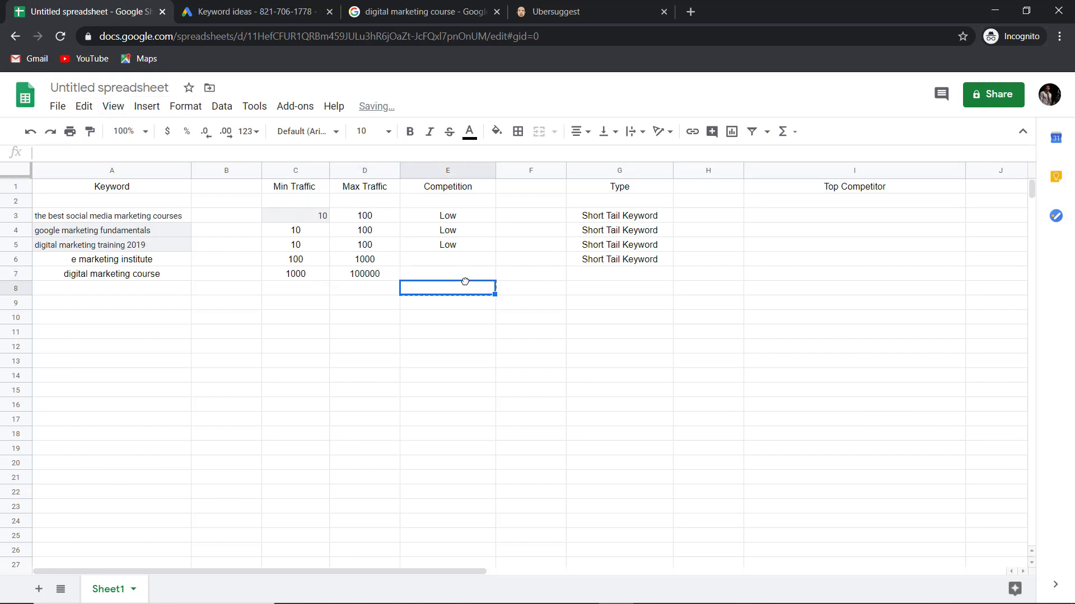
{"action": "double_click", "coordinate": [461, 274]}
{"action": "type", "text": "High"}
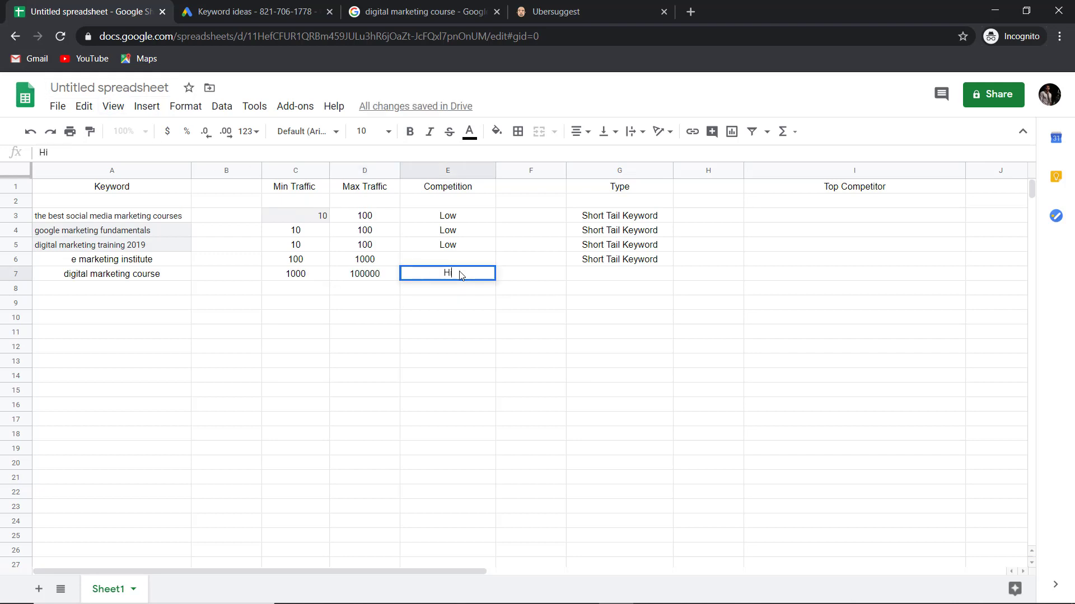
{"action": "double_click", "coordinate": [623, 276]}
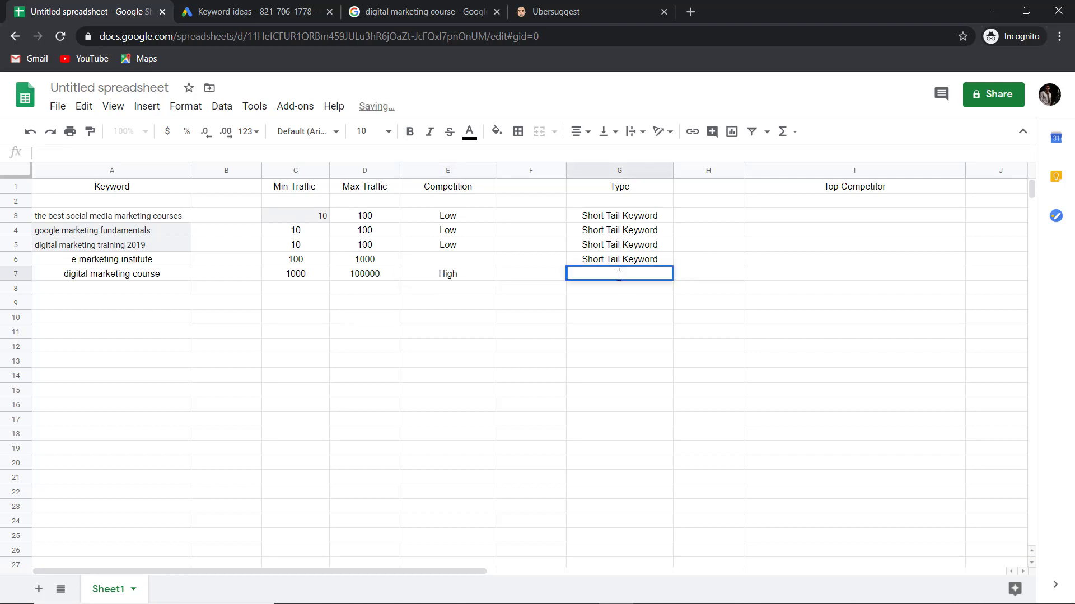
{"action": "type", "text": "Long Tail Keyword"}
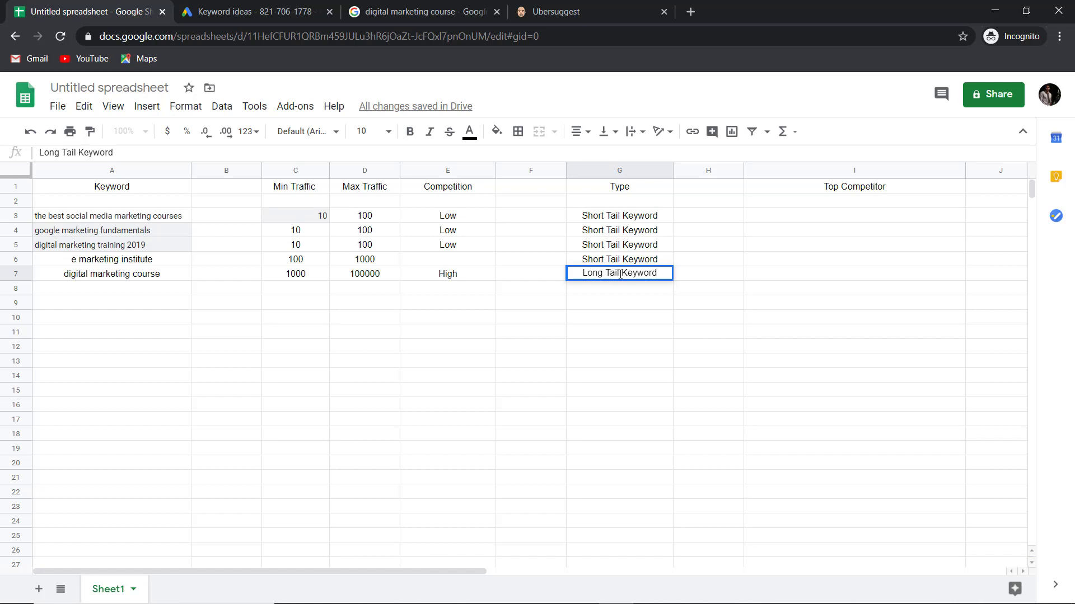
Copy the keyword text "the best social media marketing courses" from cell A3
{"action": "left_click", "coordinate": [851, 224]}
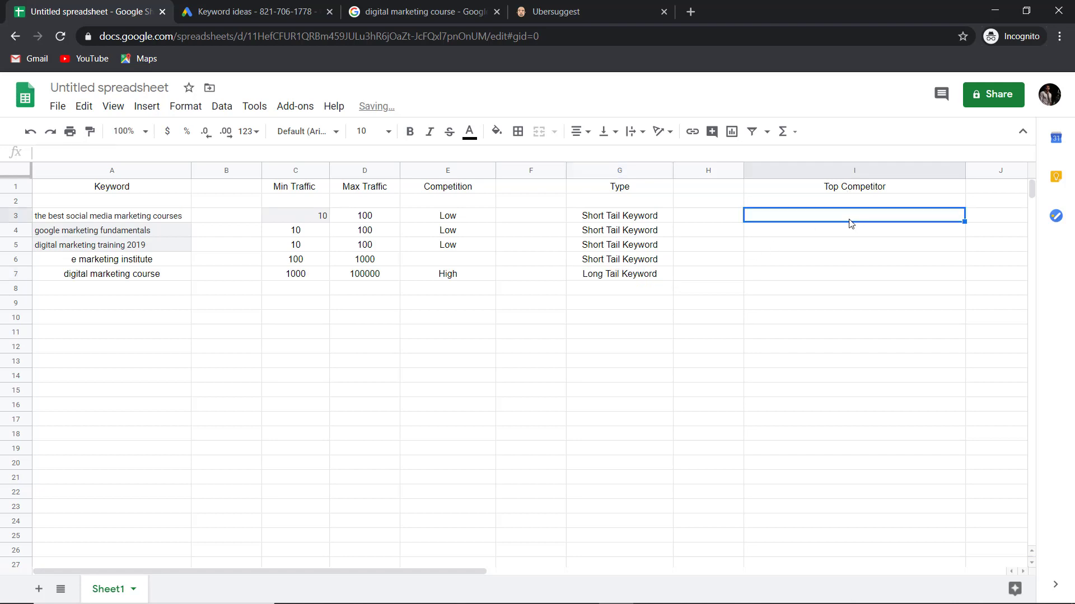
{"action": "left_click", "coordinate": [181, 223]}
{"action": "double_click", "coordinate": [183, 219]}
{"action": "key", "text": "ctrl+a"}
{"action": "key", "text": "ctrl+c"}
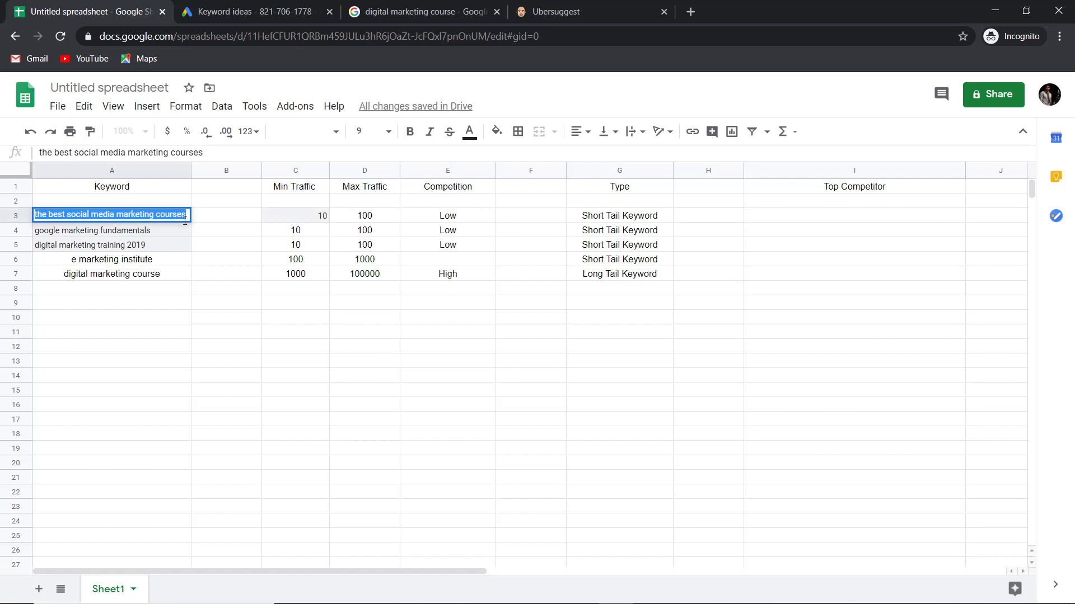
Switch to Ubersuggest and move its browser tab next to the spreadsheet tab
{"action": "left_click", "coordinate": [266, 7]}
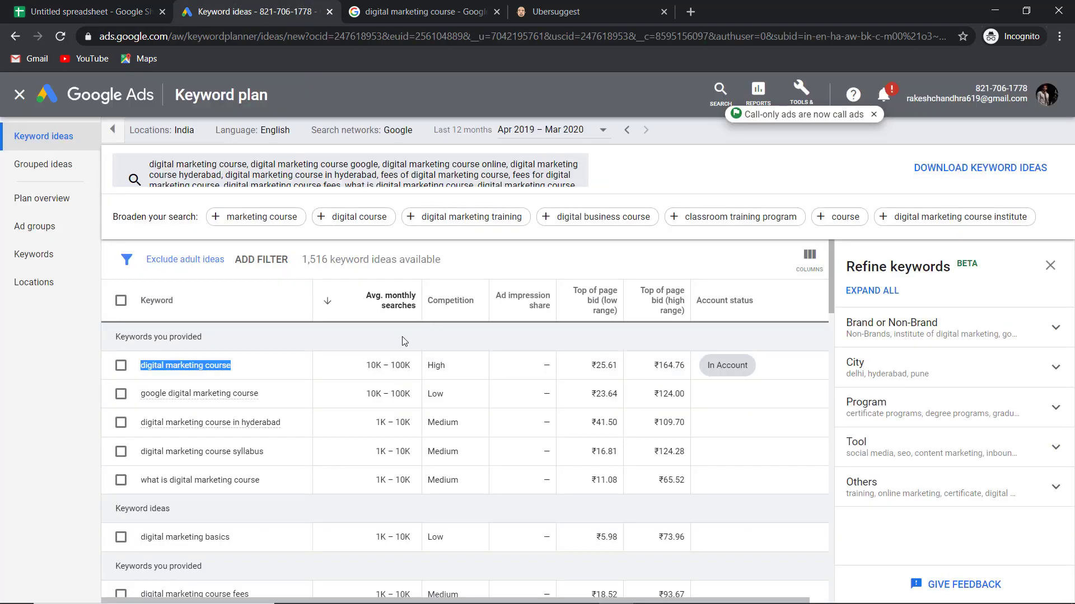
{"action": "scroll", "coordinate": [405, 341], "scroll_direction": "down", "scroll_amount": 5}
{"action": "scroll", "coordinate": [517, 357], "scroll_direction": "up", "scroll_amount": 5}
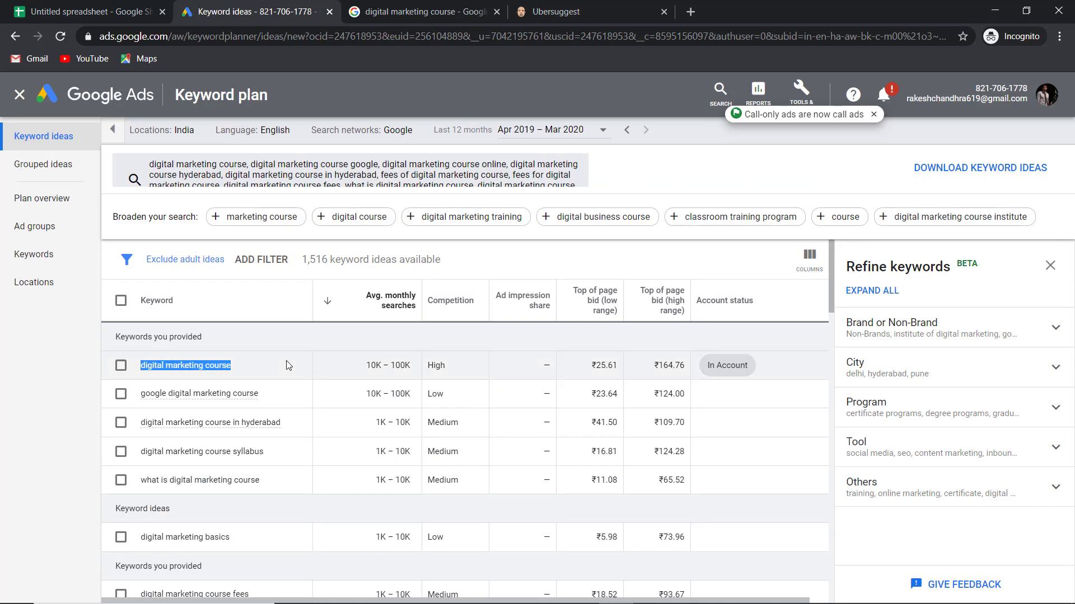
{"action": "left_click", "coordinate": [464, 9]}
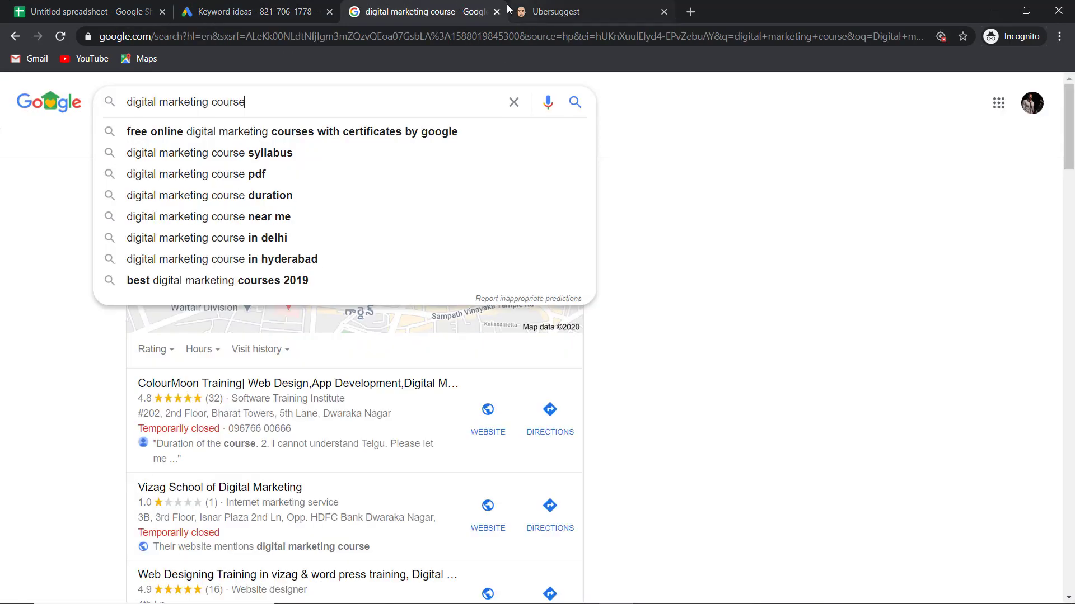
{"action": "left_click", "coordinate": [560, 6]}
{"action": "left_click_drag", "start_coordinate": [568, 8], "coordinate": [247, 10]}
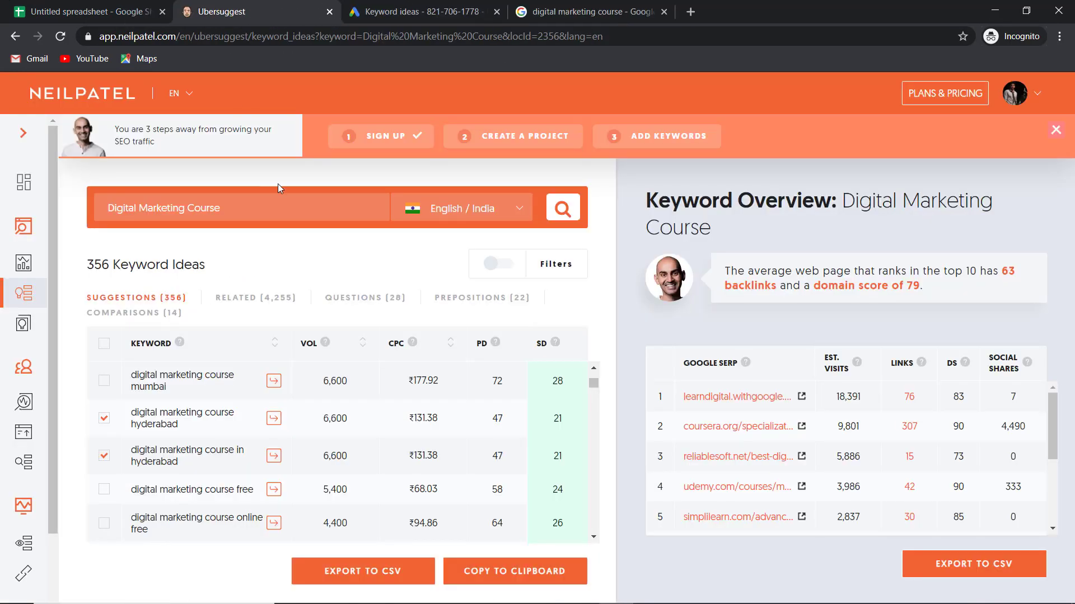
Search Ubersuggest for "the best social media marketing courses" and compare its ranking pages with those of "best social media marketing courses 2018"
{"action": "key", "text": "ctrl+a"}
{"action": "key", "text": "ctrl+v"}
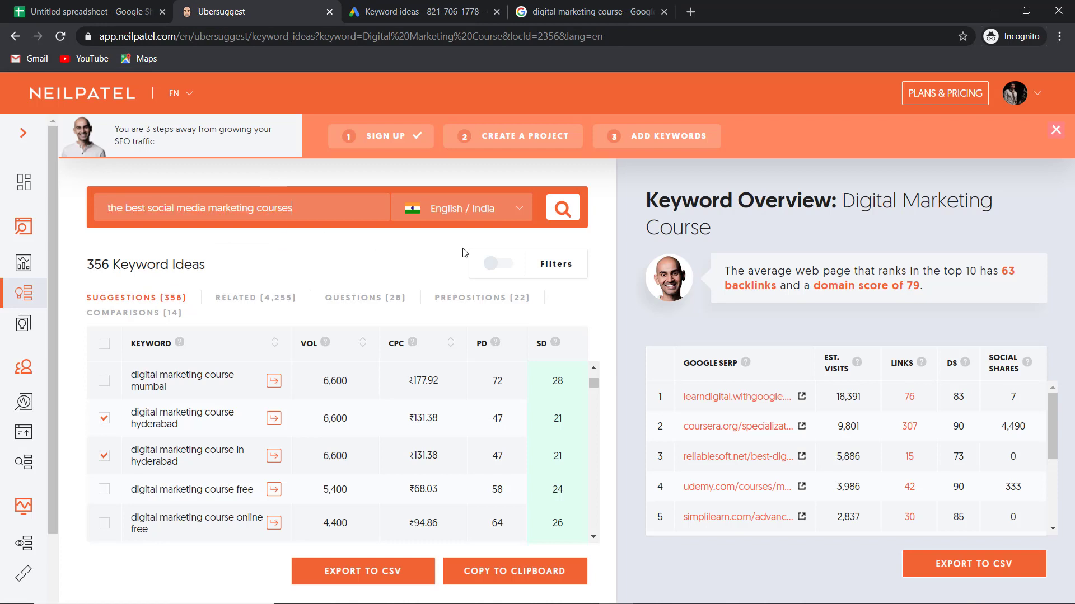
{"action": "left_click", "coordinate": [558, 212]}
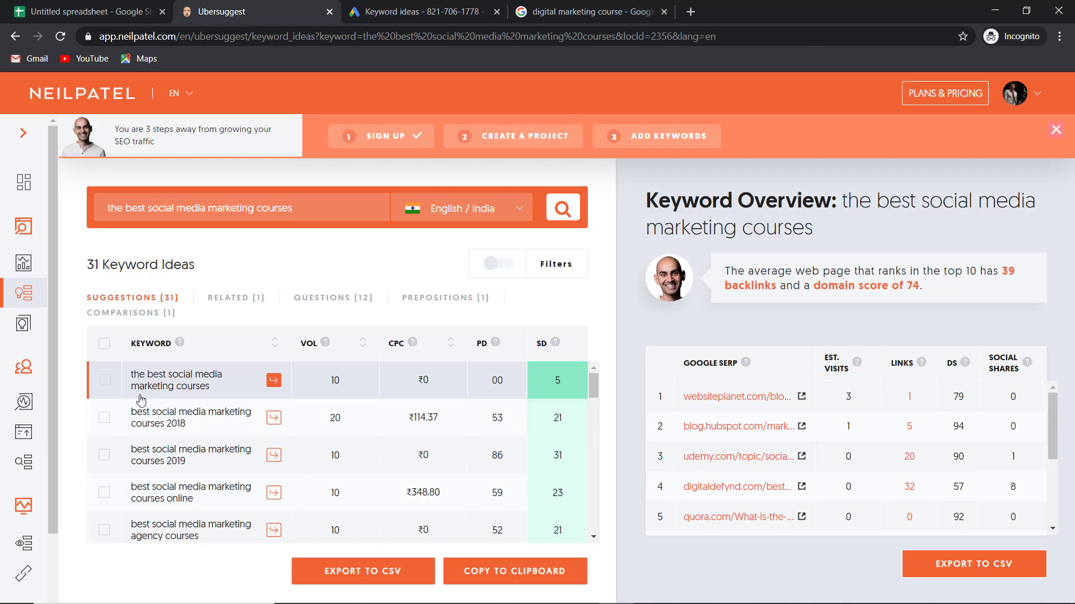
{"action": "left_click", "coordinate": [168, 412]}
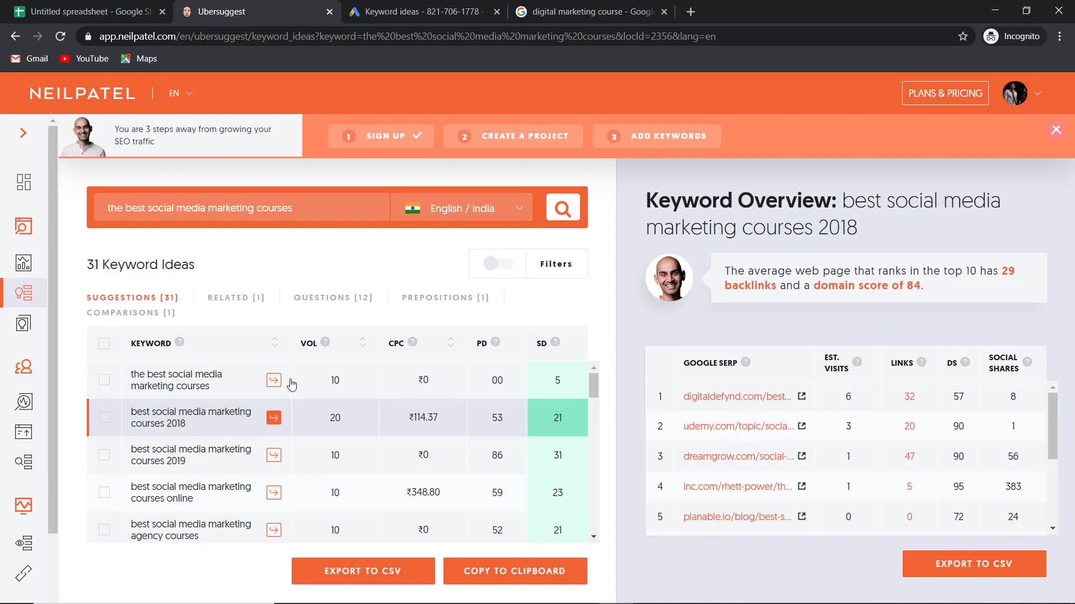
{"action": "left_click", "coordinate": [252, 396]}
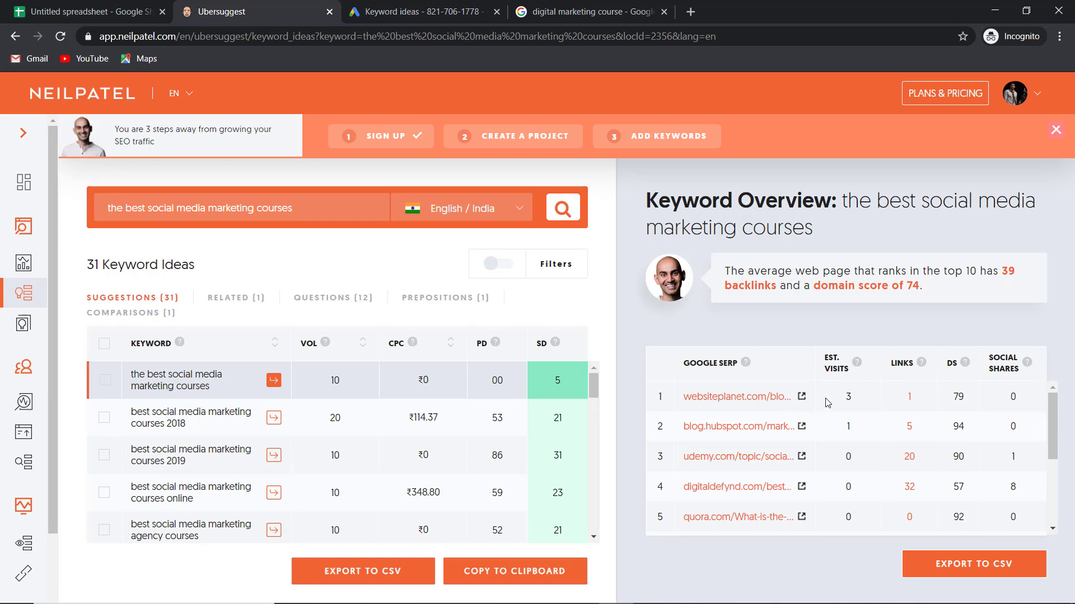
Open the top-ranking websiteplanet.com result, copy its web address and close the page
{"action": "left_click", "coordinate": [802, 399]}
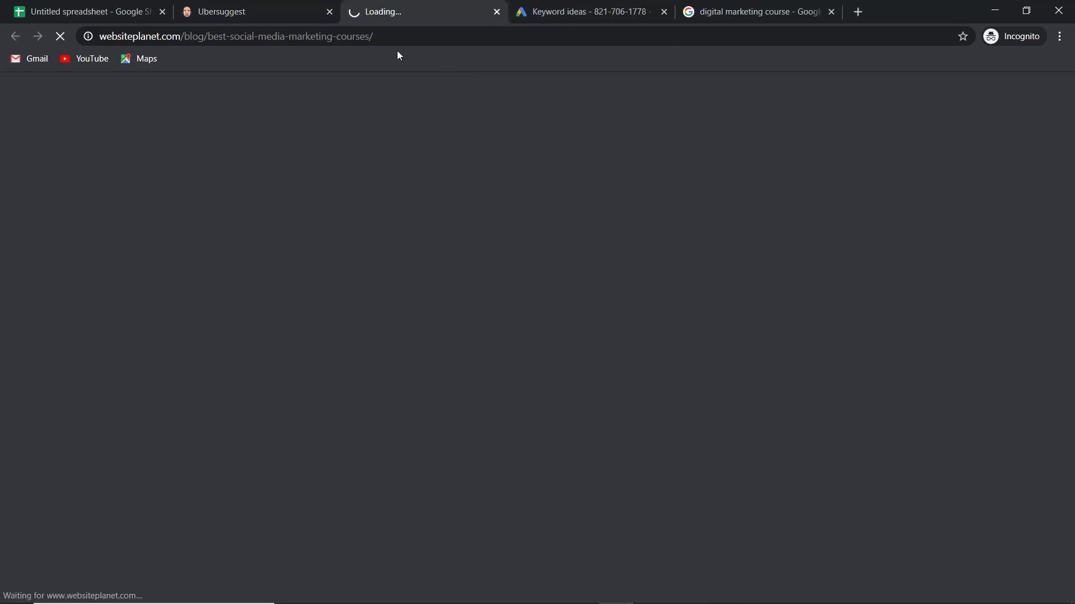
{"action": "left_click", "coordinate": [378, 43]}
{"action": "key", "text": "ctrl+c"}
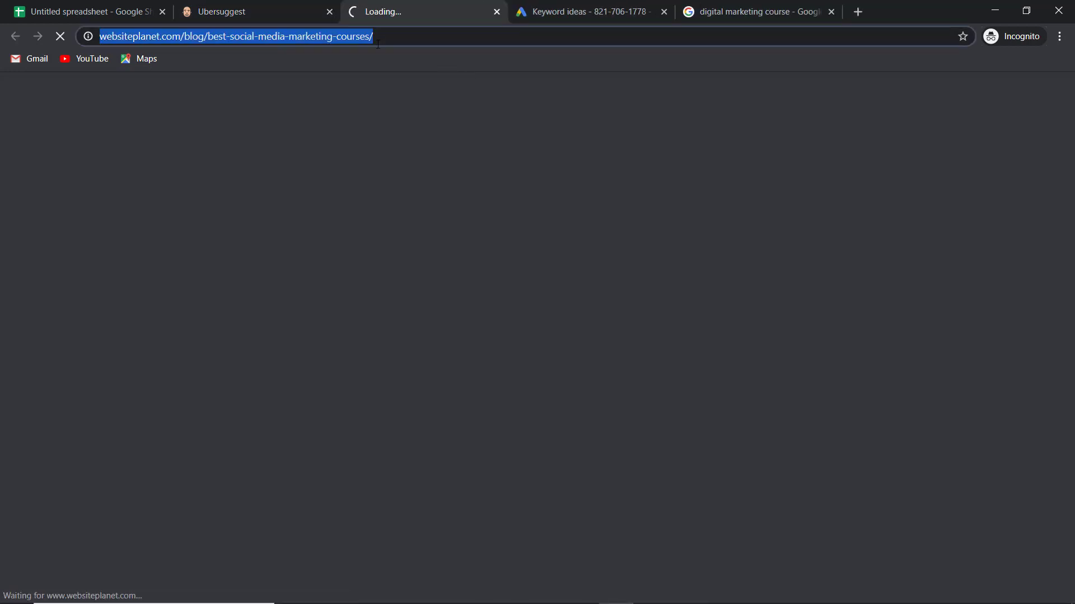
{"action": "left_click", "coordinate": [496, 12]}
Enter the copied websiteplanet.com address in the spreadsheet as the top competitor for "the best social media marketing courses" in cell I3
{"action": "left_click", "coordinate": [136, 5]}
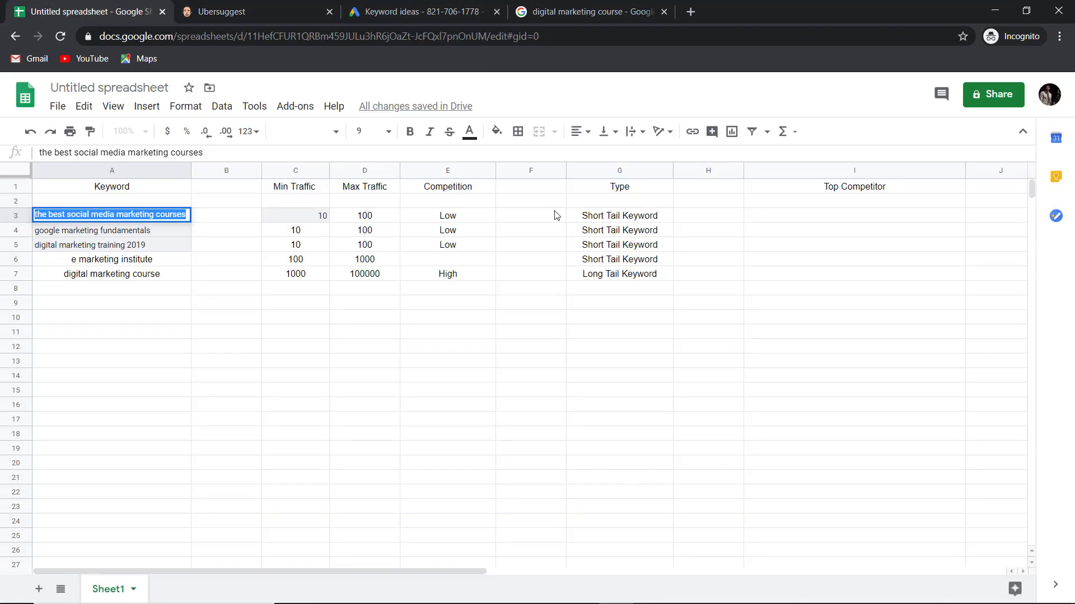
{"action": "double_click", "coordinate": [816, 217]}
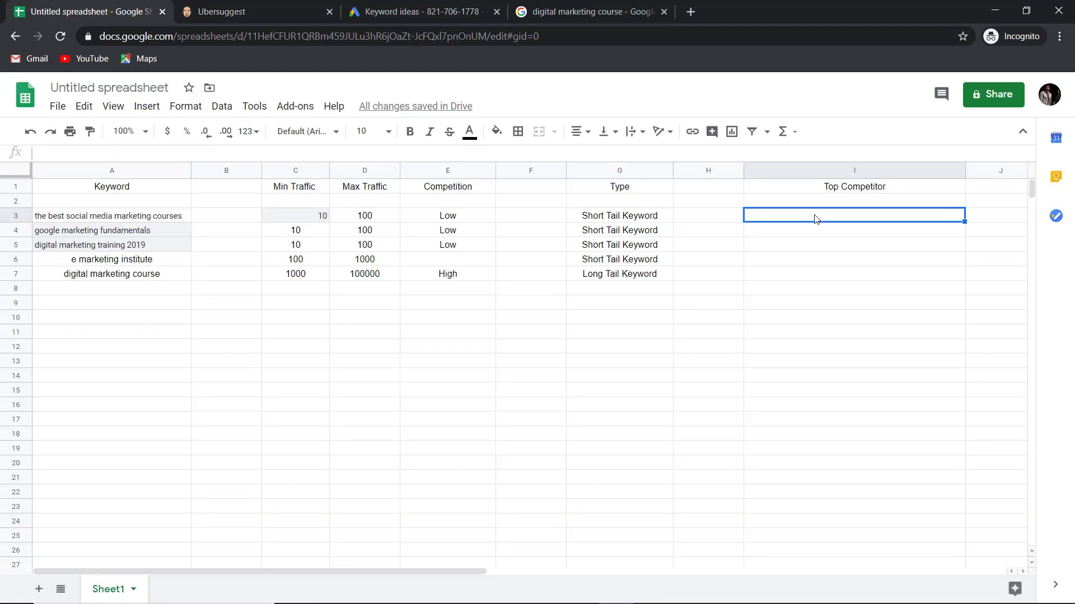
{"action": "key", "text": "ctrl+v"}
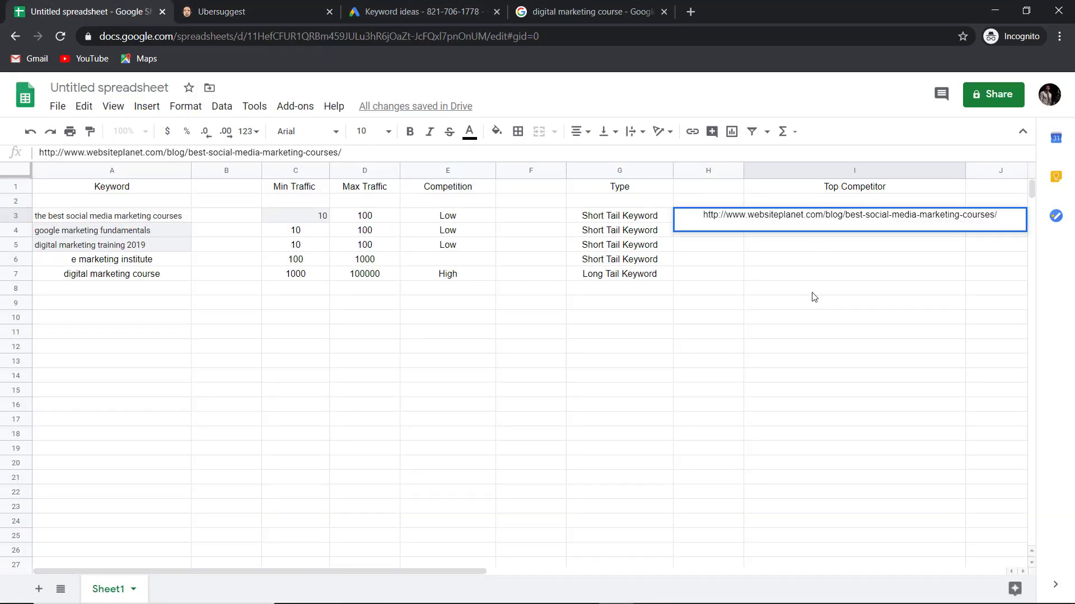
{"action": "left_click", "coordinate": [812, 292]}
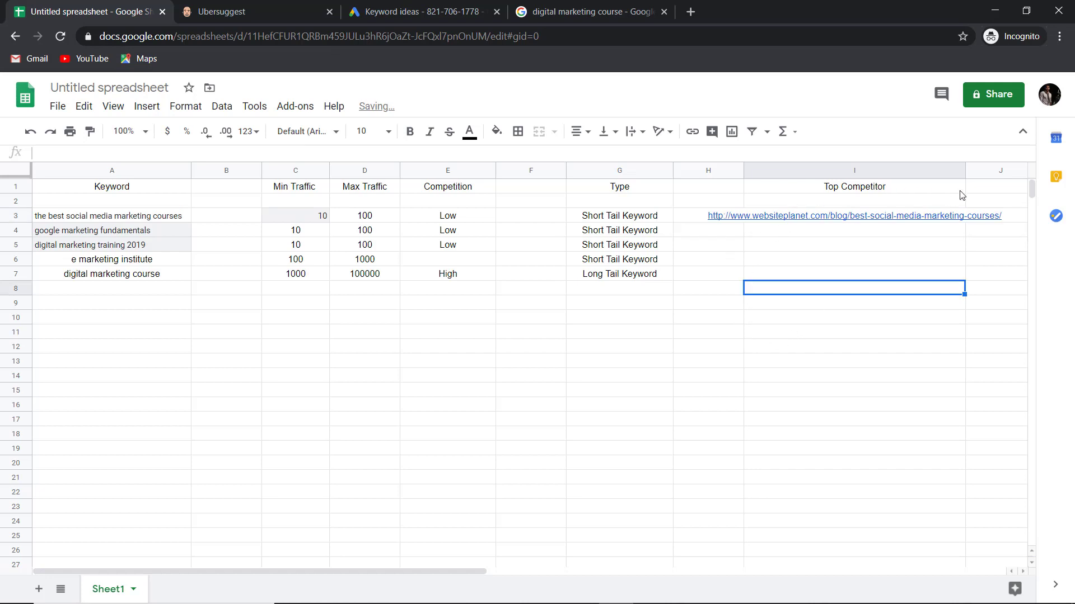
Widen the Top Competitor column to fit the link and narrow the empty column H beside it
{"action": "left_click_drag", "start_coordinate": [965, 170], "coordinate": [1023, 171]}
{"action": "left_click_drag", "start_coordinate": [742, 170], "coordinate": [704, 170]}
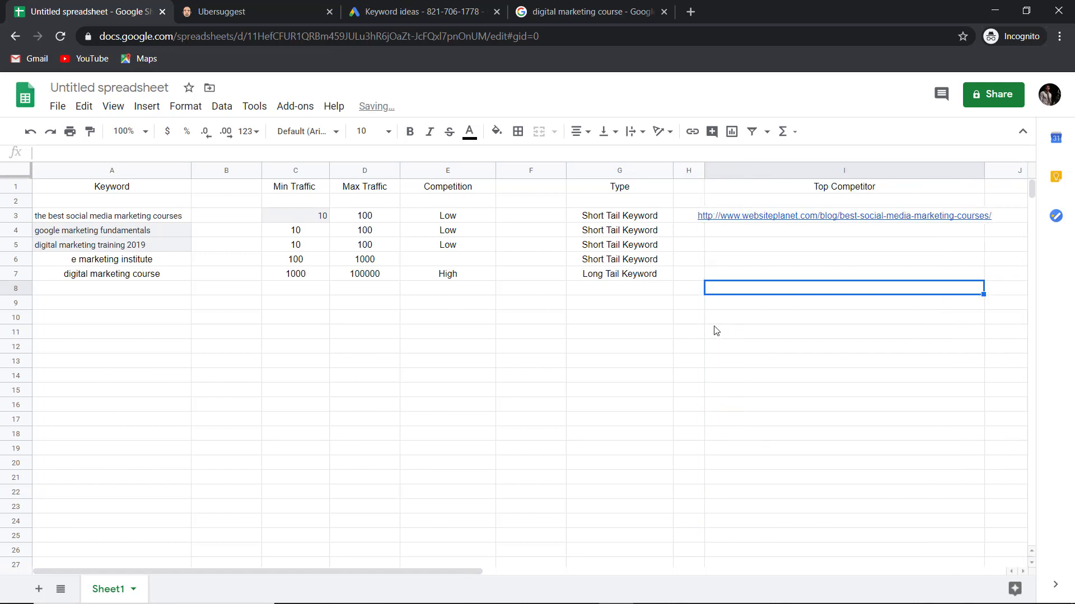
{"action": "left_click", "coordinate": [729, 232]}
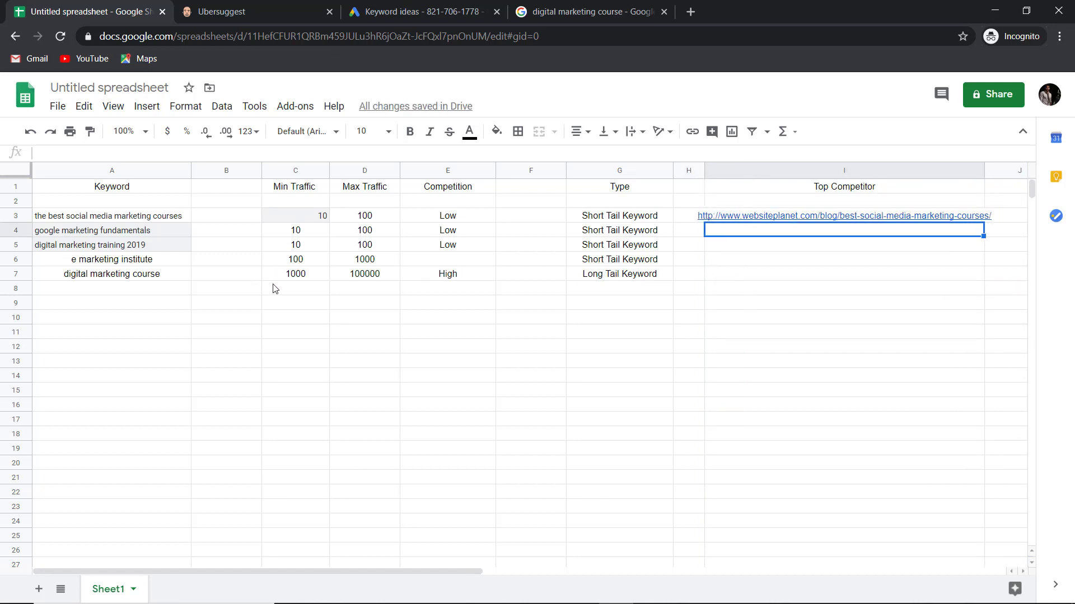
{"action": "double_click", "coordinate": [170, 233]}
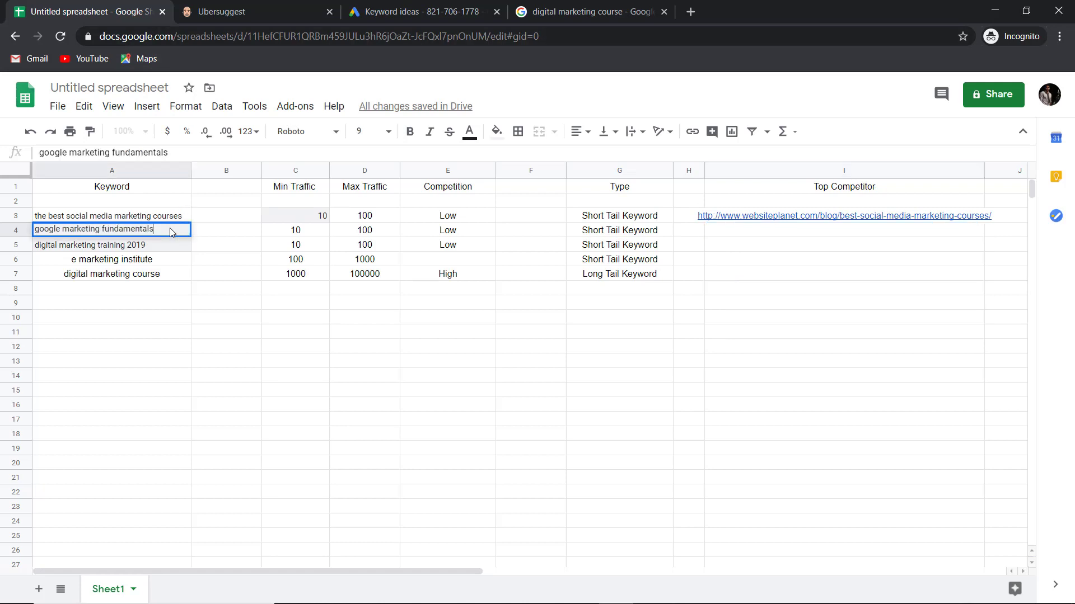
{"action": "key", "text": "ctrl+a"}
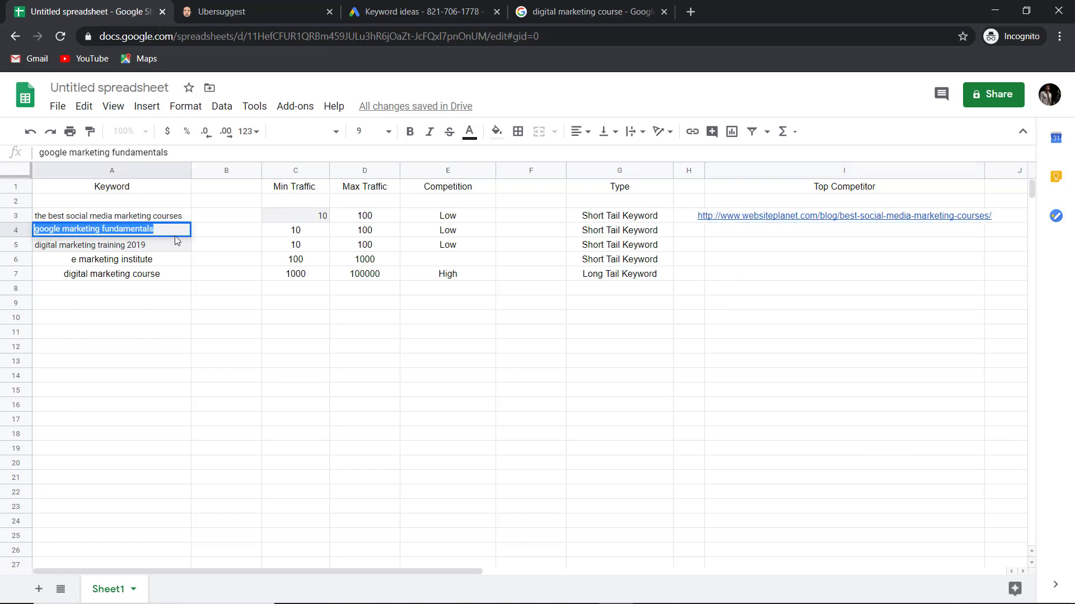
{"action": "left_click", "coordinate": [537, 6]}
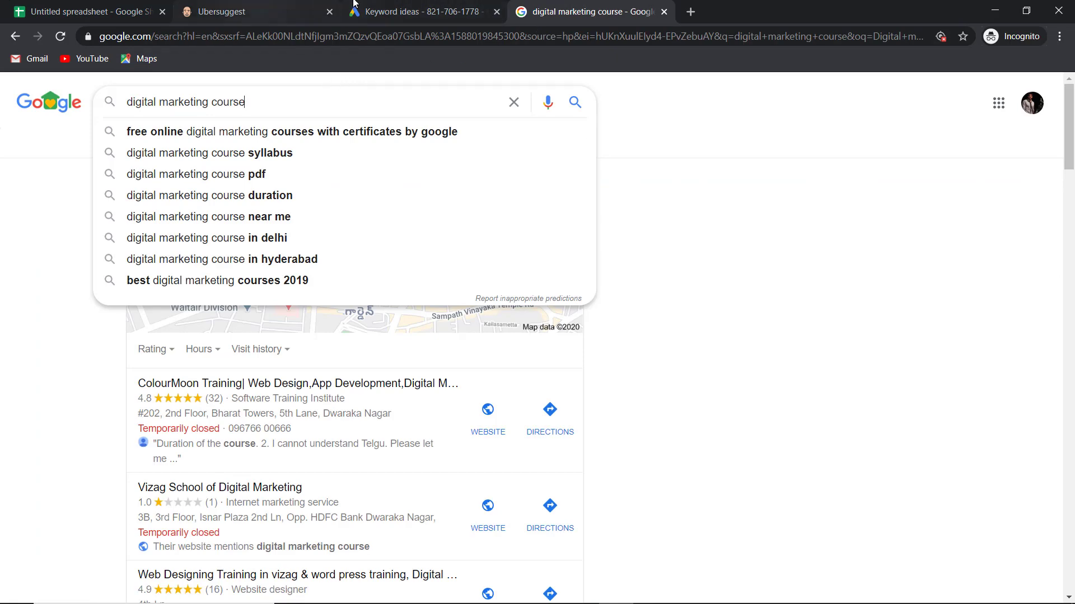
{"action": "left_click", "coordinate": [391, 12]}
{"action": "left_click", "coordinate": [151, 10]}
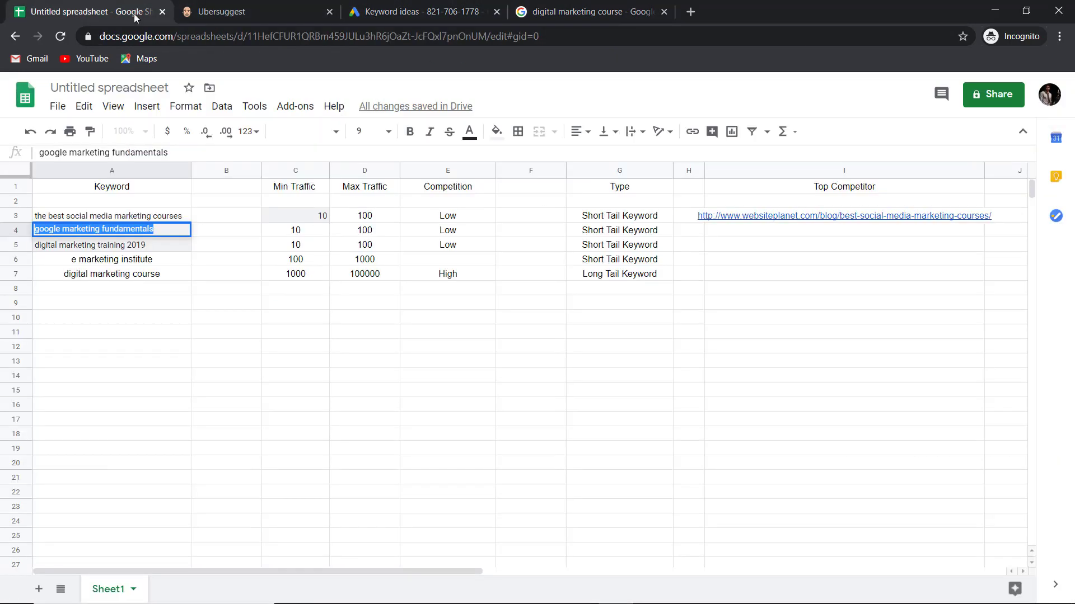
{"action": "left_click", "coordinate": [167, 227]}
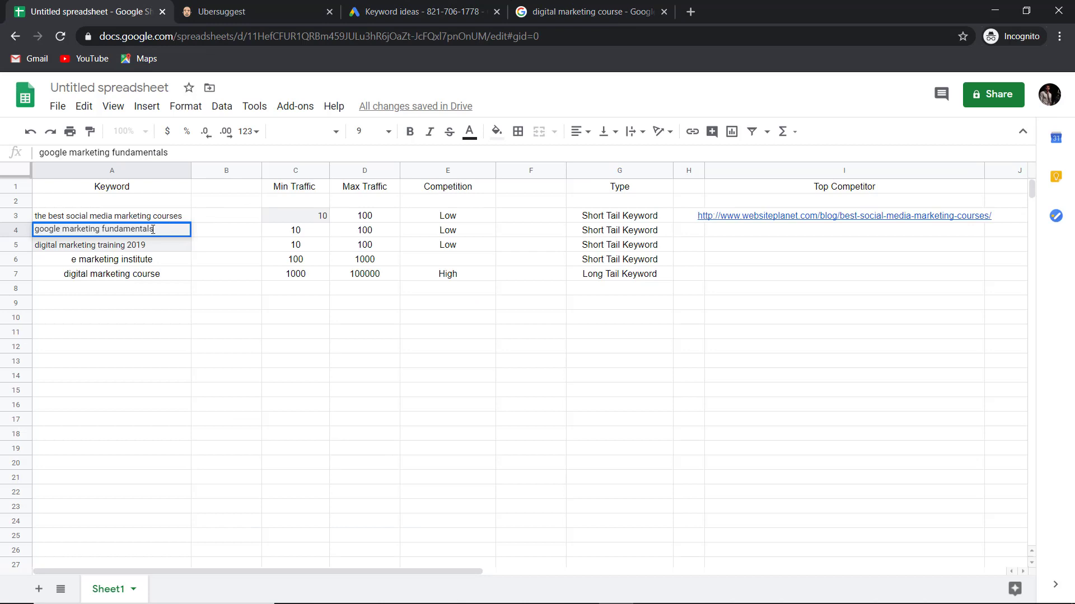
Copy the keyword "digital marketing training 2019" from cell A5 and search Ubersuggest for it
{"action": "left_click", "coordinate": [162, 249]}
{"action": "double_click", "coordinate": [168, 244]}
{"action": "key", "text": "ctrl+a"}
{"action": "key", "text": "ctrl+c"}
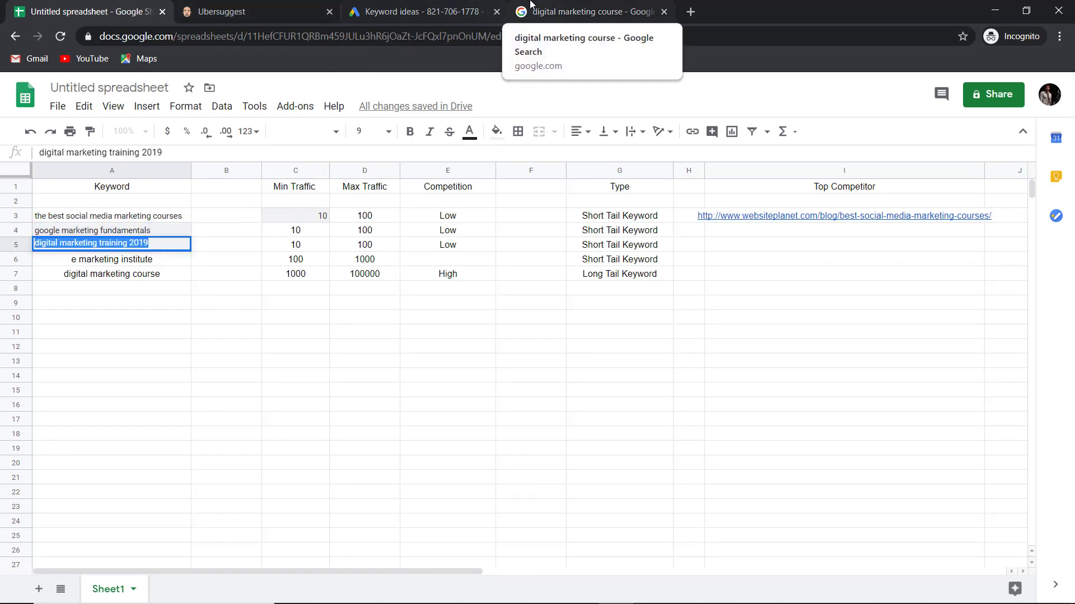
{"action": "left_click", "coordinate": [275, 5]}
{"action": "key", "text": "ctrl+a"}
{"action": "key", "text": "ctrl+v"}
{"action": "left_click", "coordinate": [561, 208]}
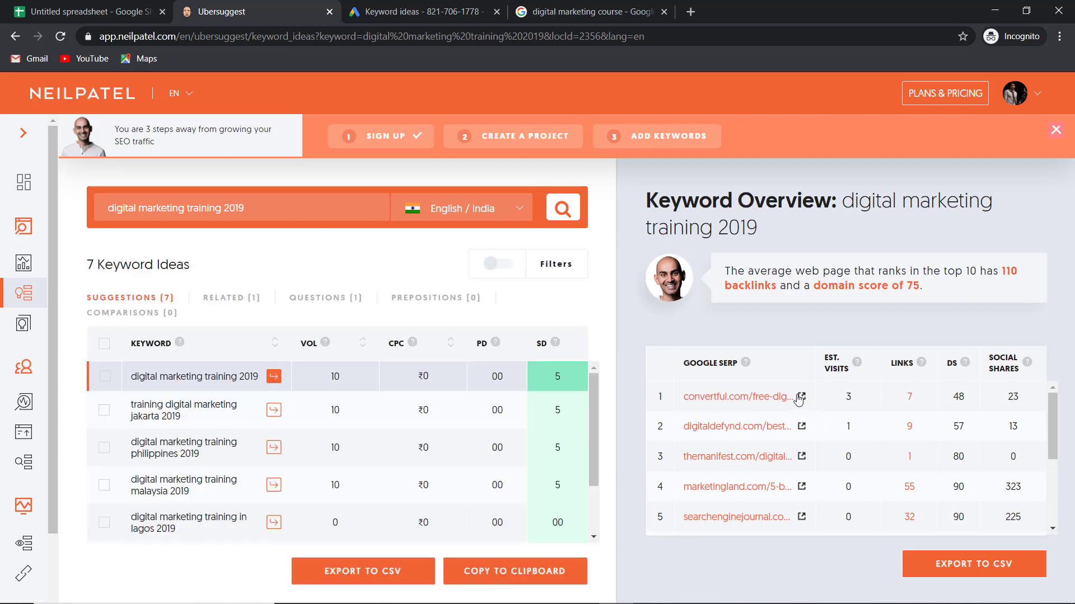
Open the top-ranking convertful.com result, copy its web address and skim the article
{"action": "left_click", "coordinate": [710, 398]}
{"action": "left_click", "coordinate": [453, 38]}
{"action": "key", "text": "ctrl+c"}
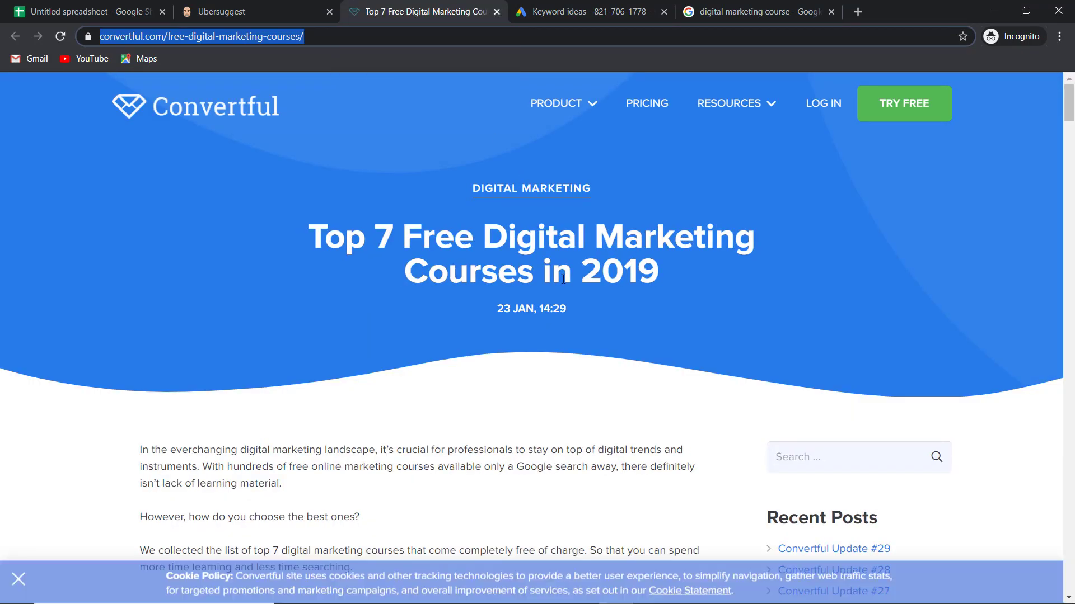
{"action": "scroll", "coordinate": [500, 252], "scroll_direction": "down", "scroll_amount": 3}
{"action": "scroll", "coordinate": [532, 202], "scroll_direction": "down", "scroll_amount": 4}
{"action": "scroll", "coordinate": [513, 149], "scroll_direction": "down", "scroll_amount": 4}
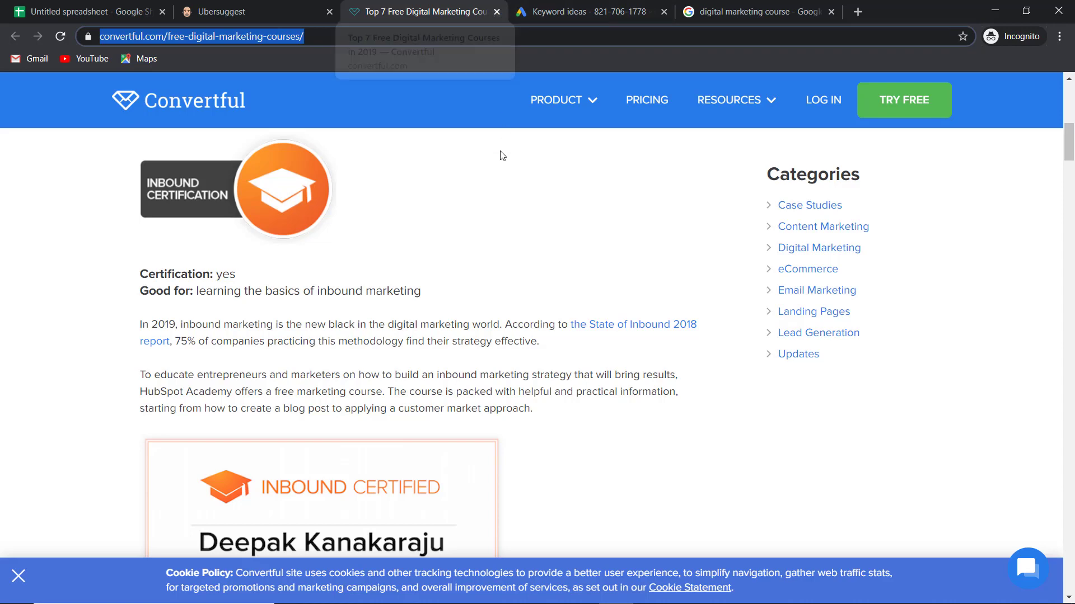
{"action": "scroll", "coordinate": [459, 143], "scroll_direction": "up", "scroll_amount": 4}
Paste the convertful.com address into cell I5 of the spreadsheet as the top competitor for "digital marketing training 2019"
{"action": "left_click", "coordinate": [28, 11]}
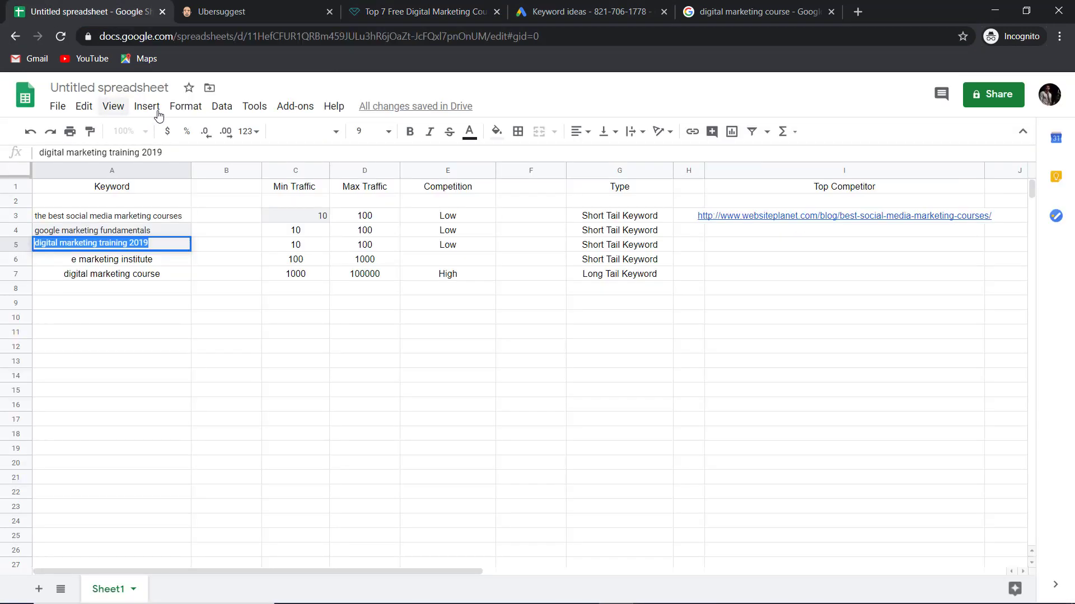
{"action": "left_click", "coordinate": [244, 10]}
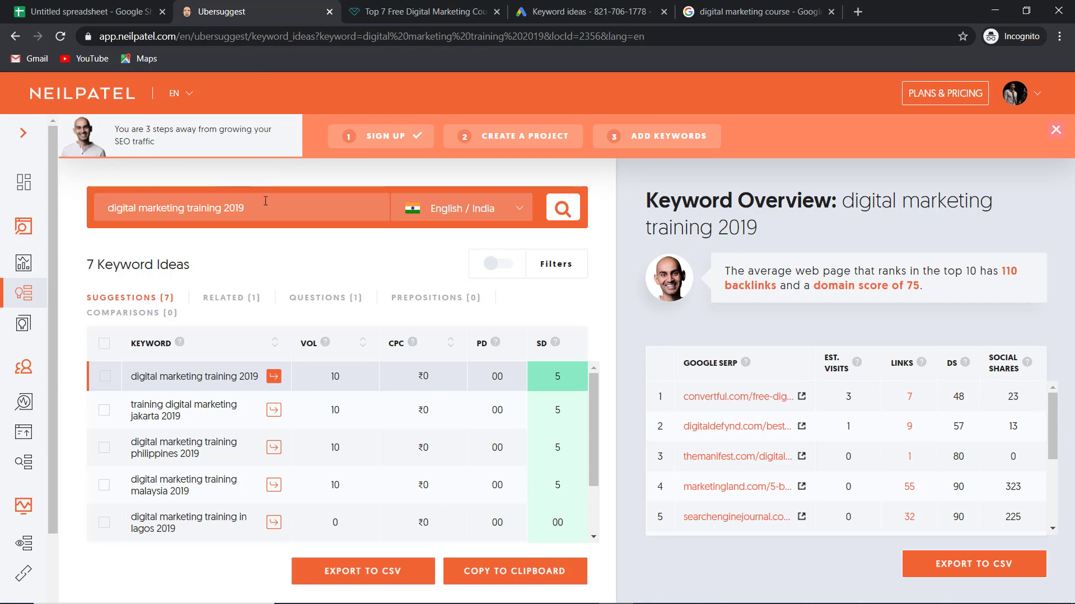
{"action": "left_click", "coordinate": [132, 11]}
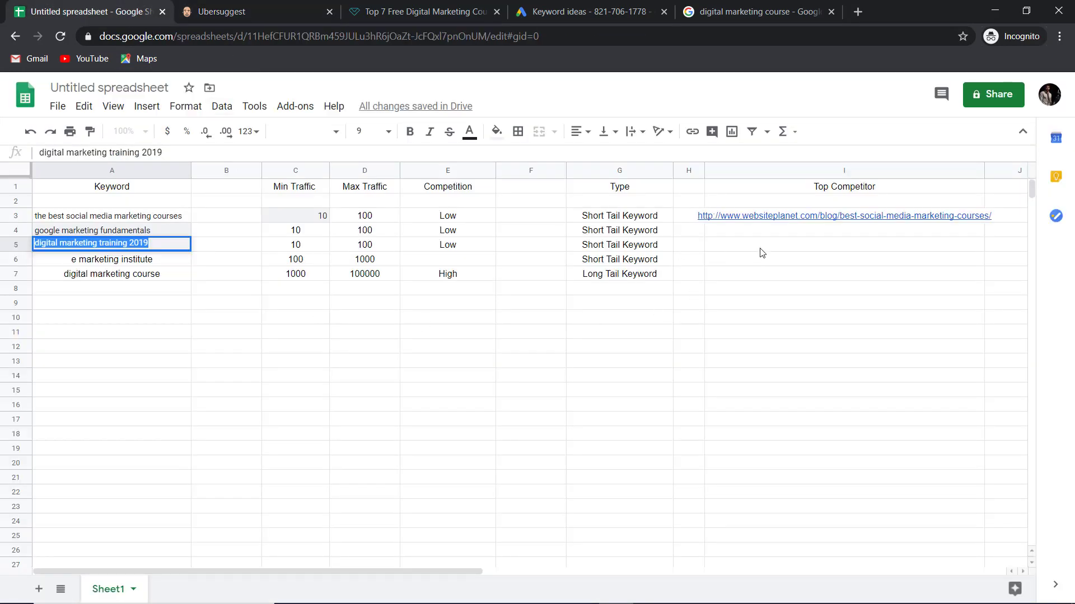
{"action": "left_click", "coordinate": [727, 246]}
{"action": "key", "text": "ctrl+v"}
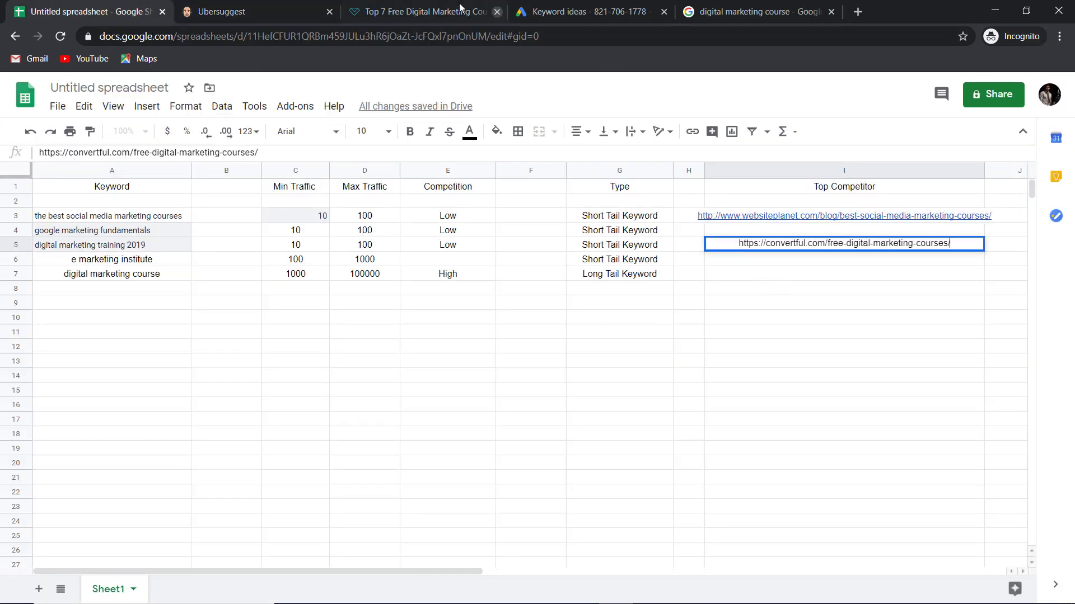
Copy the search term "digital marketing training 2019" from Ubersuggest
{"action": "left_click", "coordinate": [237, 7]}
{"action": "left_click", "coordinate": [382, 7]}
{"action": "left_click", "coordinate": [225, 6]}
{"action": "left_click_drag", "start_coordinate": [263, 210], "coordinate": [103, 209]}
{"action": "key", "text": "ctrl+c"}
Search Google for "digital marketing training 2019" and examine the top-ranking results
{"action": "left_click", "coordinate": [366, 12]}
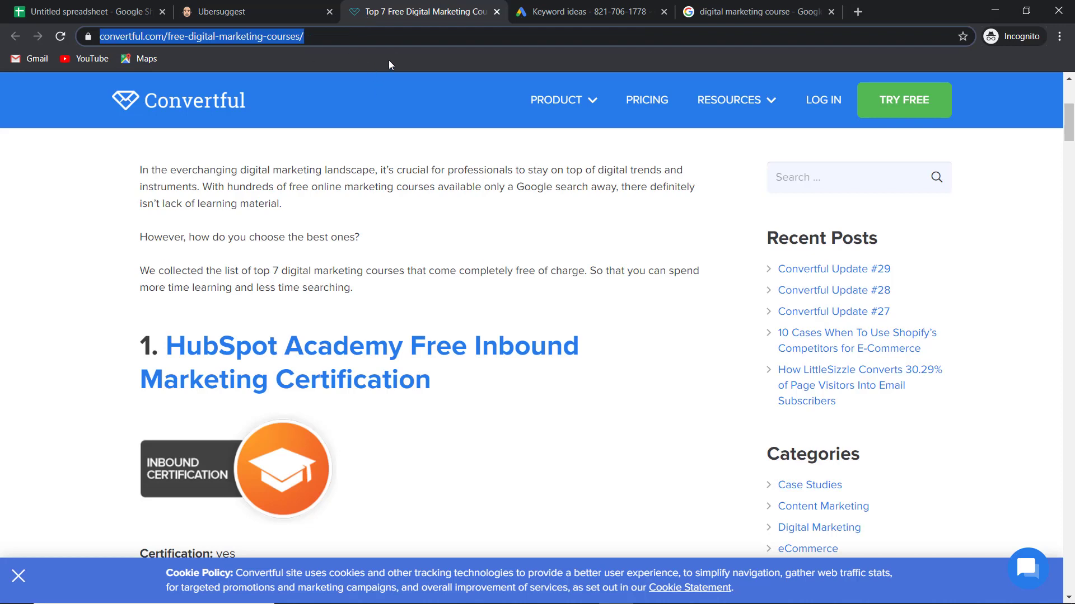
{"action": "left_click", "coordinate": [764, 13]}
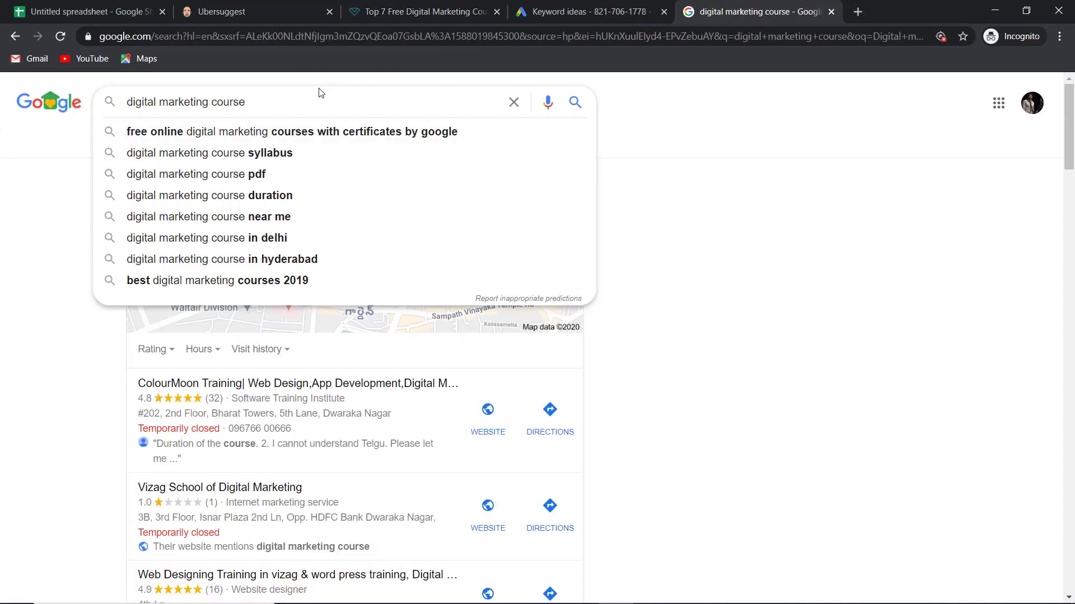
{"action": "key", "text": "ctrl+a"}
{"action": "left_click", "coordinate": [297, 104]}
{"action": "key", "text": "ctrl+a"}
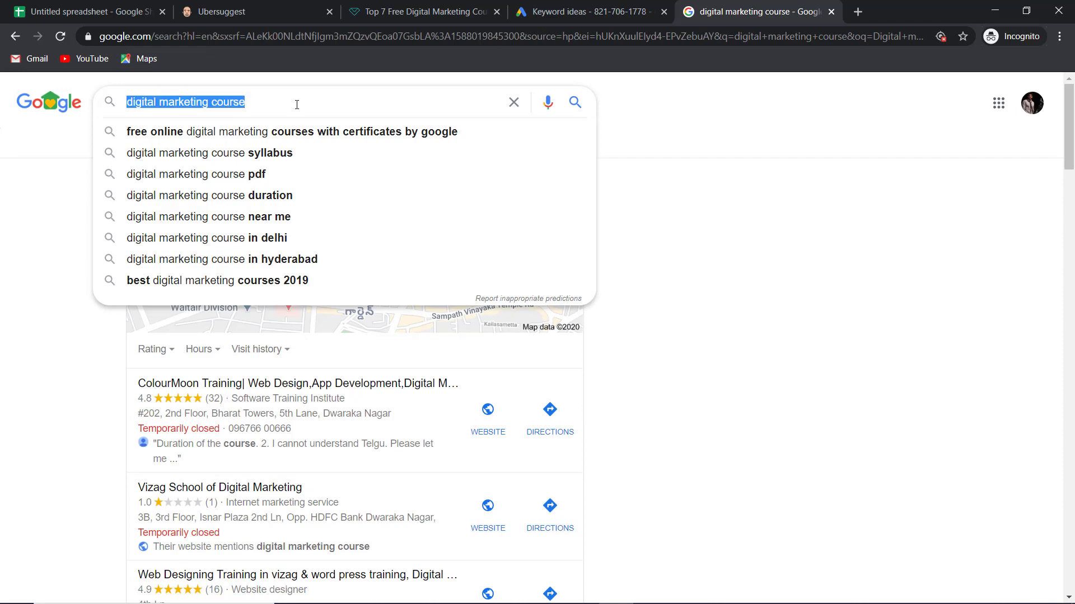
{"action": "key", "text": "ctrl+v"}
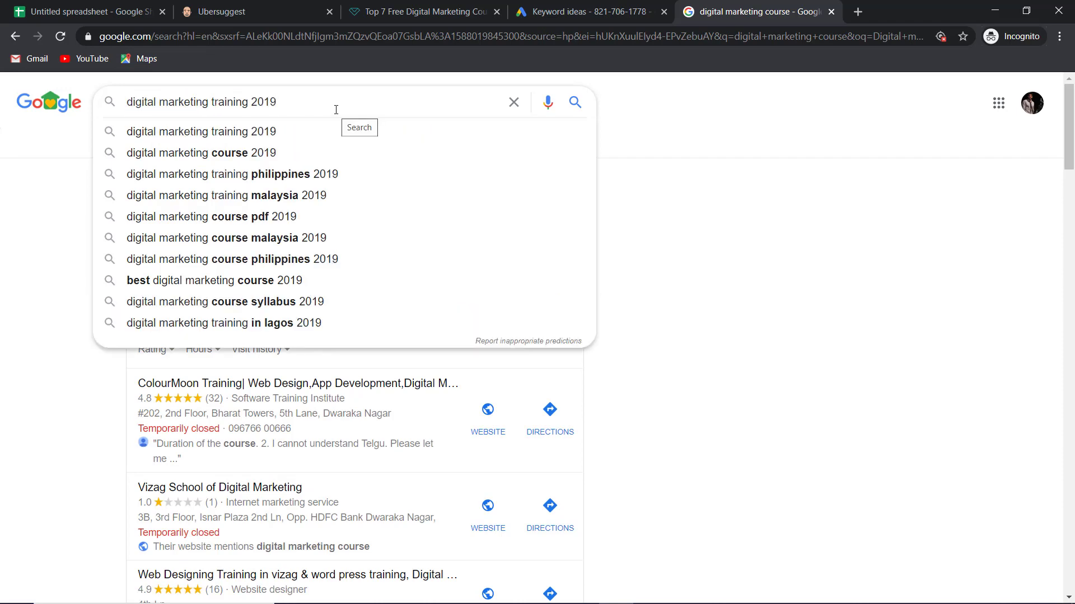
{"action": "key", "text": "Return"}
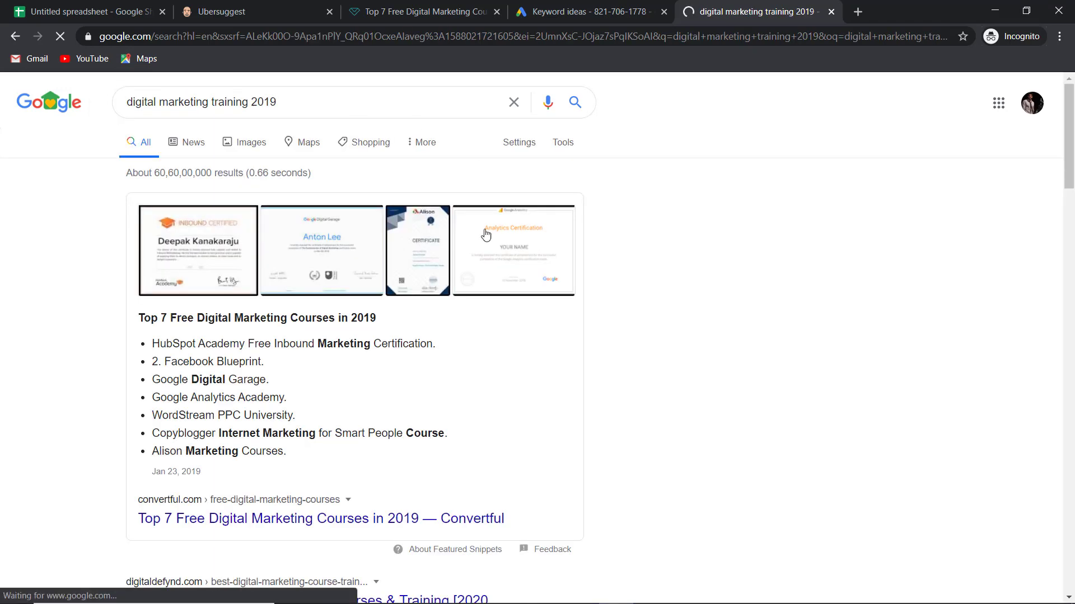
{"action": "scroll", "coordinate": [392, 364], "scroll_direction": "down", "scroll_amount": 1}
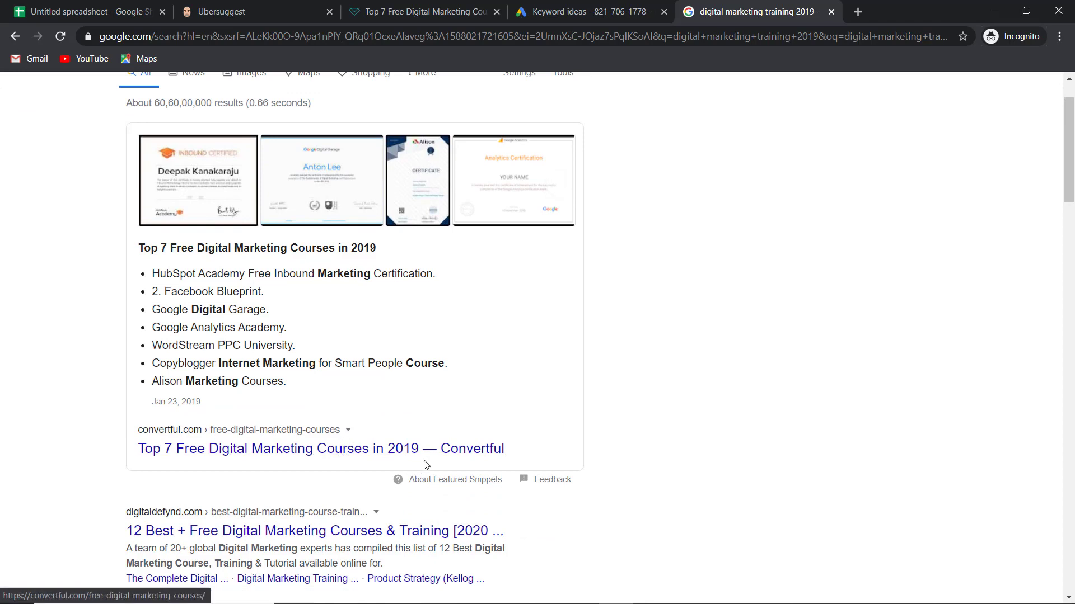
{"action": "scroll", "coordinate": [366, 367], "scroll_direction": "up", "scroll_amount": 1}
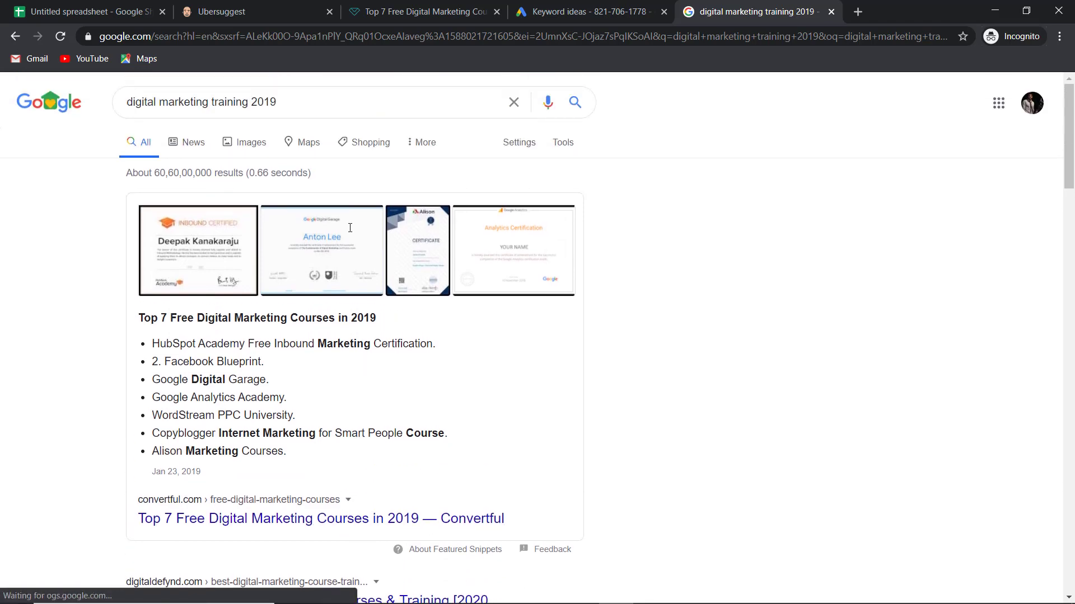
Compare Ubersuggest's ranking pages for "digital marketing training 2019" with the Google results and the opened Convertful article
{"action": "left_click", "coordinate": [241, 12]}
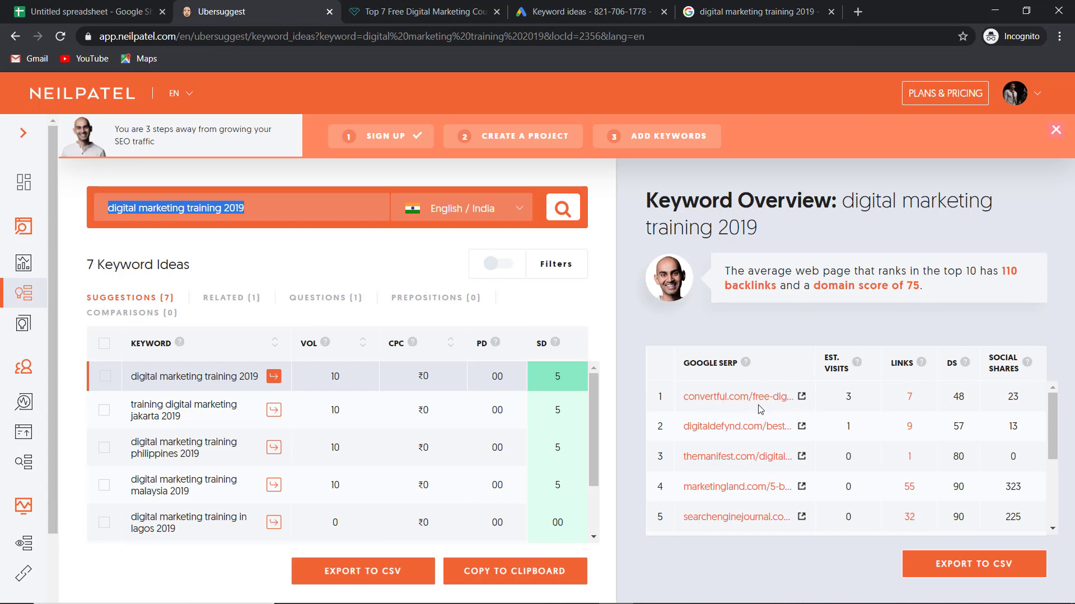
{"action": "left_click", "coordinate": [740, 4]}
{"action": "left_click", "coordinate": [308, 104]}
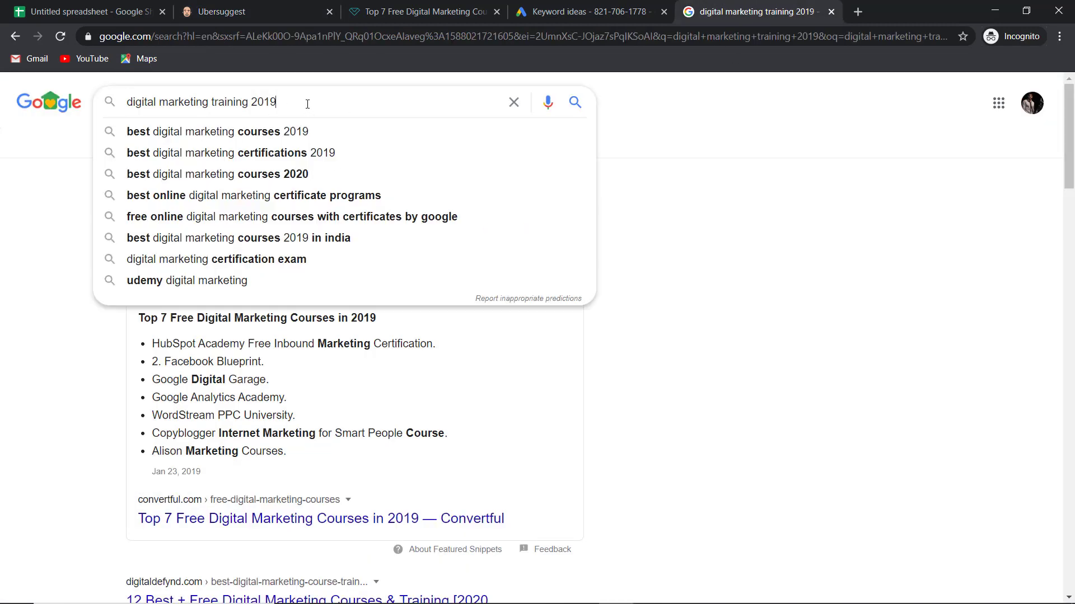
{"action": "left_click", "coordinate": [260, 8]}
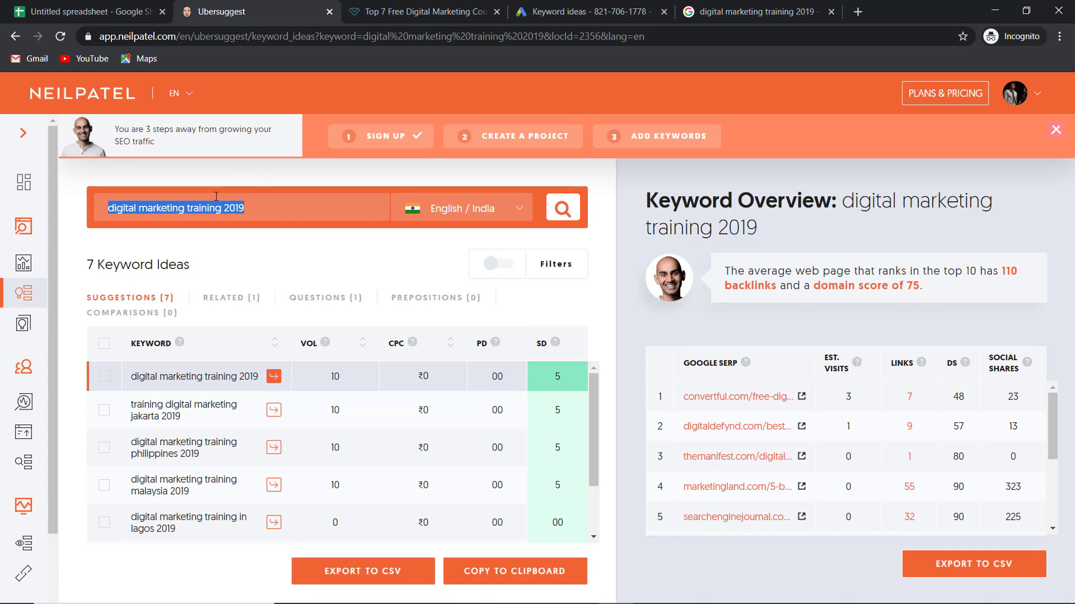
{"action": "type", "text": "digital marketing training 2019"}
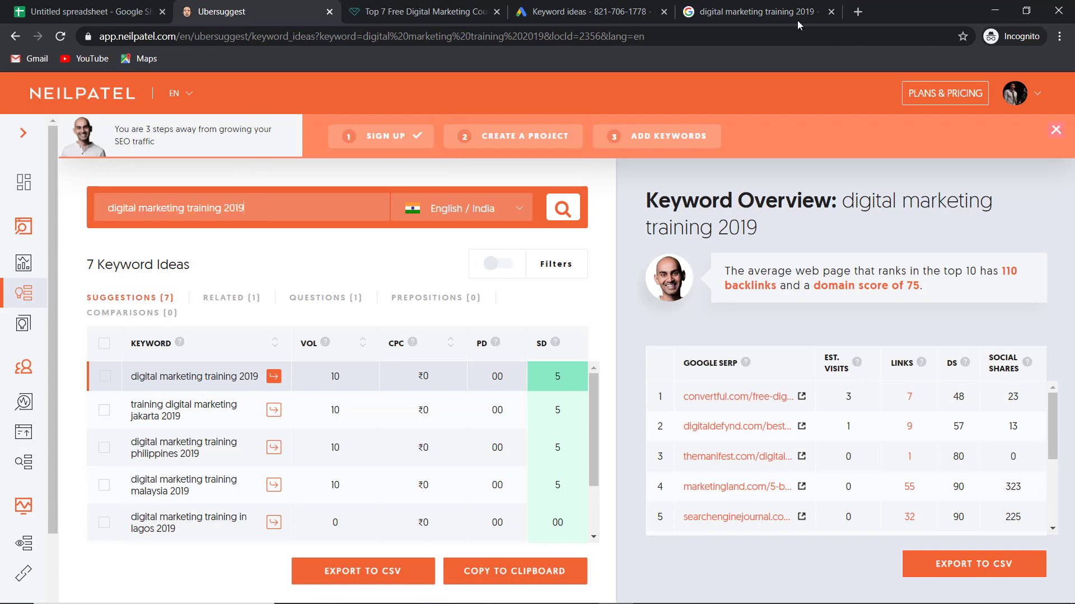
{"action": "left_click", "coordinate": [755, 11]}
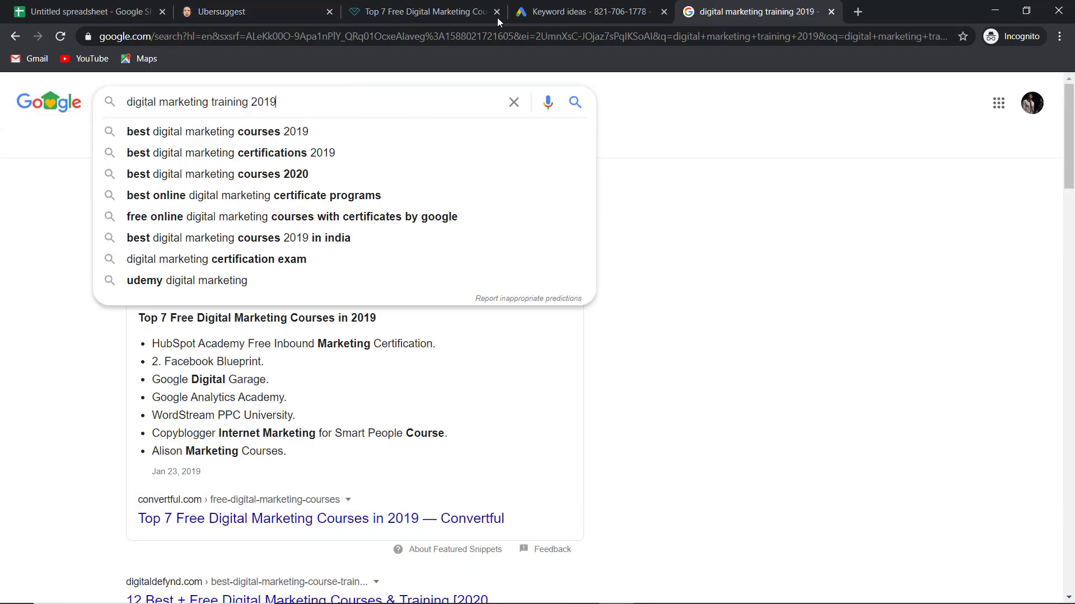
{"action": "left_click", "coordinate": [440, 8]}
{"action": "left_click", "coordinate": [751, 6]}
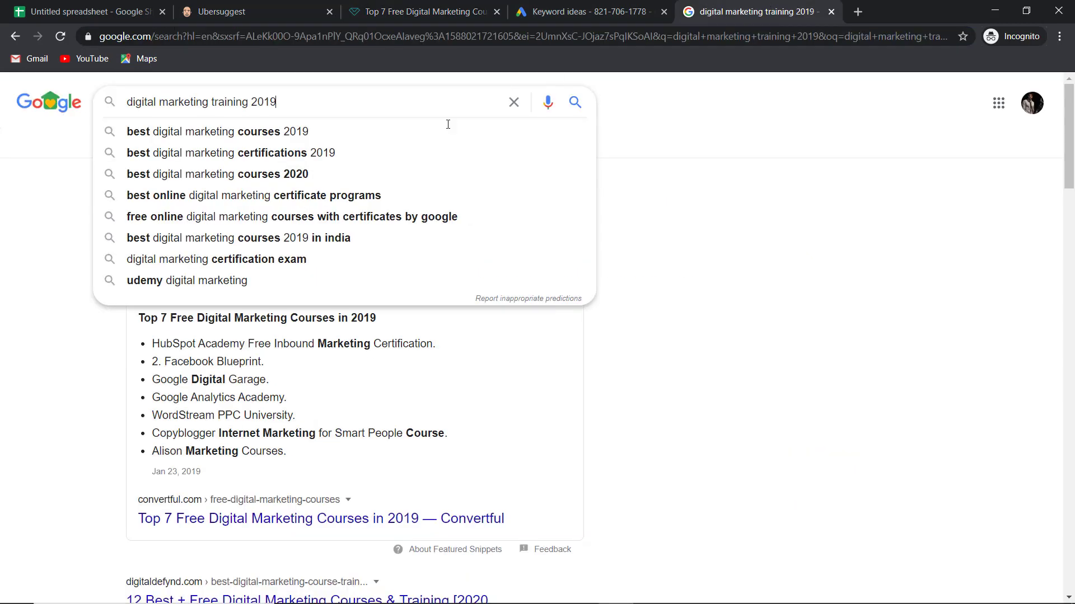
{"action": "left_click", "coordinate": [878, 248]}
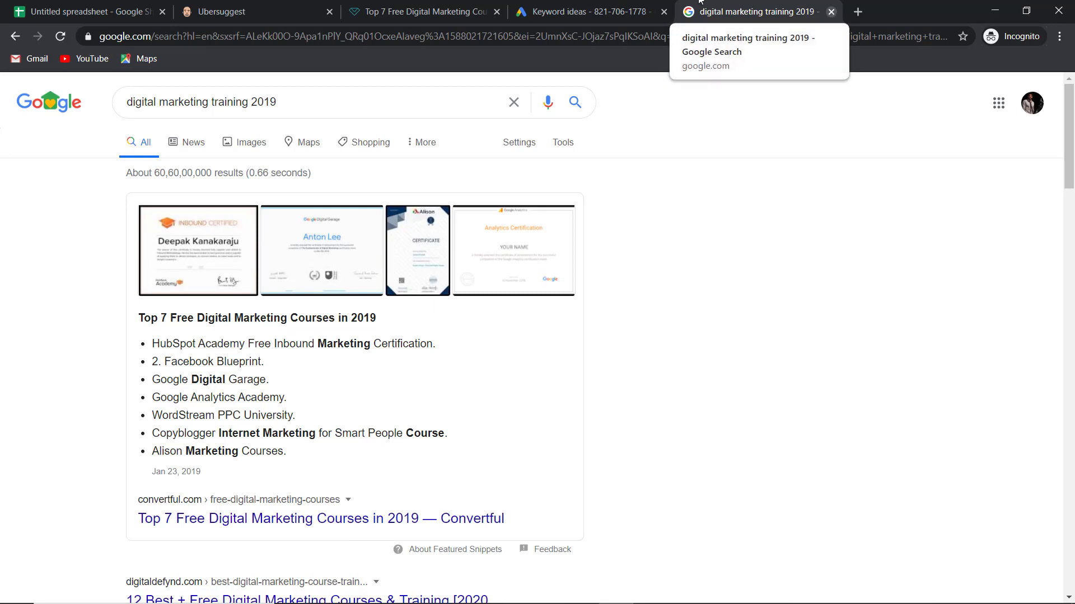
Close the Google results for "digital marketing training 2019" and commit the Convertful URL in cell I5 of the spreadsheet
{"action": "left_click", "coordinate": [832, 12]}
{"action": "left_click", "coordinate": [114, 6]}
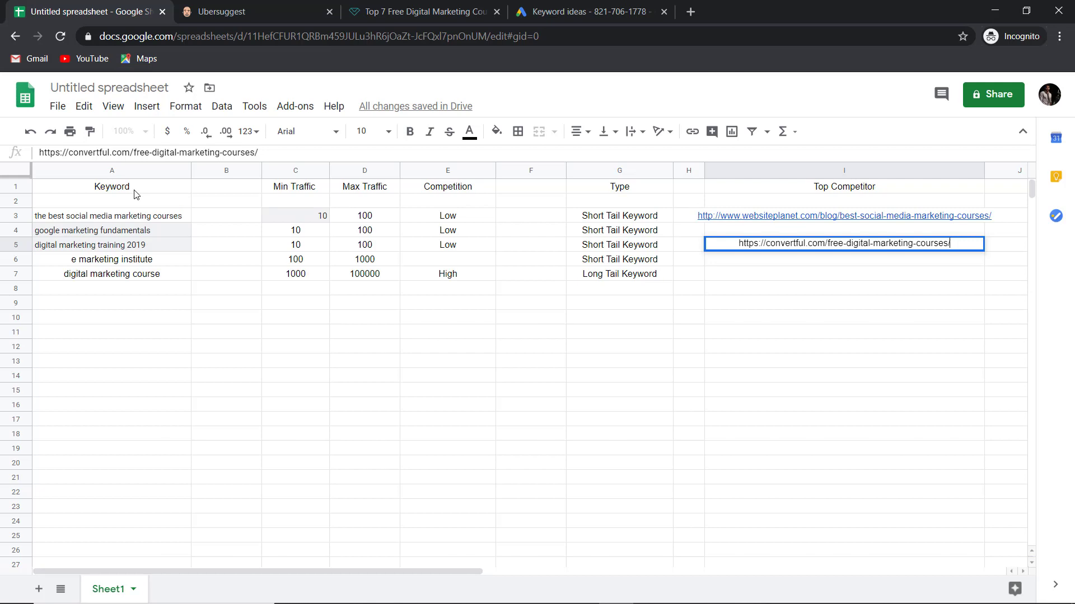
{"action": "key", "text": "Return"}
{"action": "mouse_move", "coordinate": [806, 222]}
{"action": "left_click", "coordinate": [866, 232]}
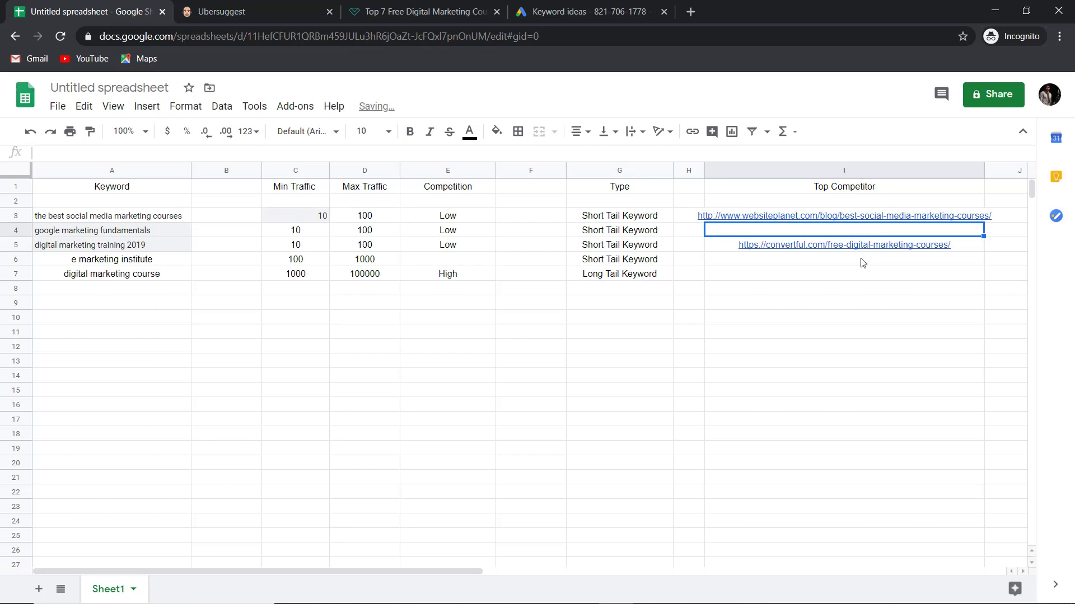
{"action": "mouse_move", "coordinate": [872, 255]}
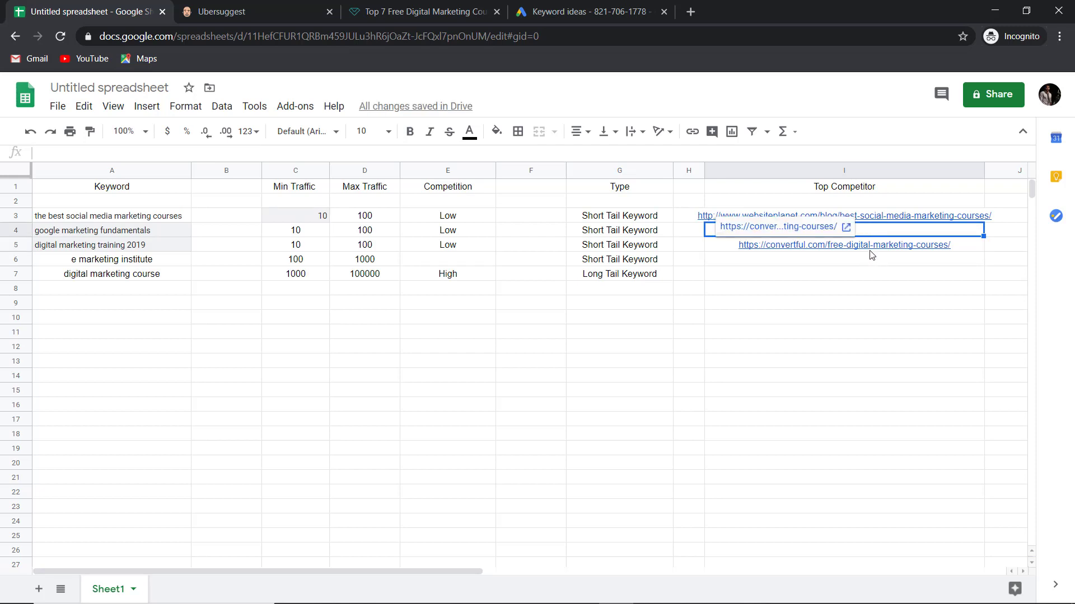
{"action": "left_click", "coordinate": [829, 262]}
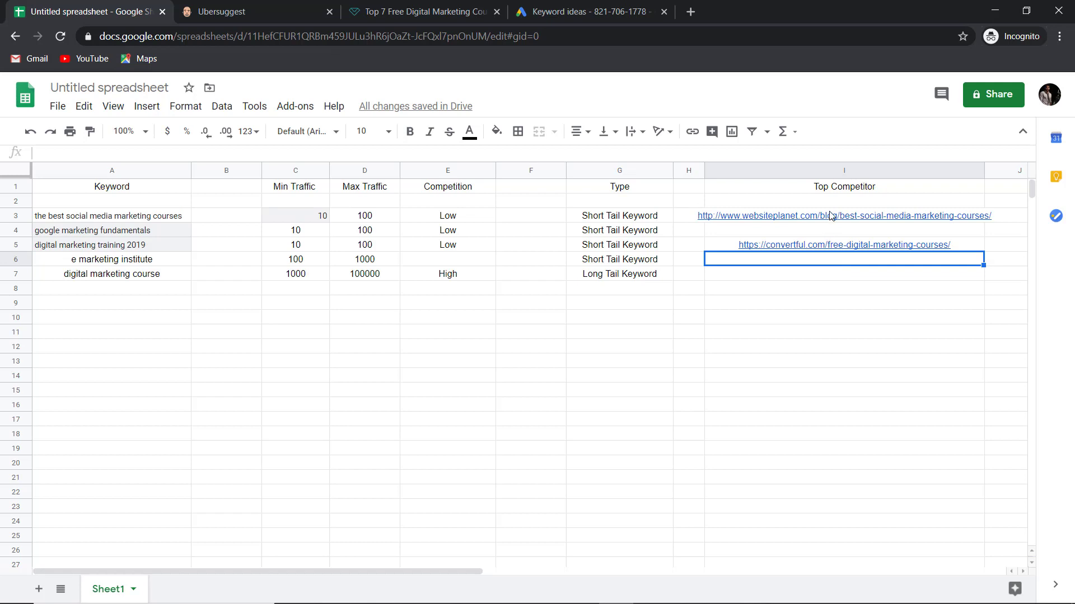
Look up the websiteplanet.com competitor URL from cell I3 in Ubersuggest and examine its domain overview, traffic and top SEO pages
{"action": "double_click", "coordinate": [830, 216]}
{"action": "key", "text": "ctrl+a"}
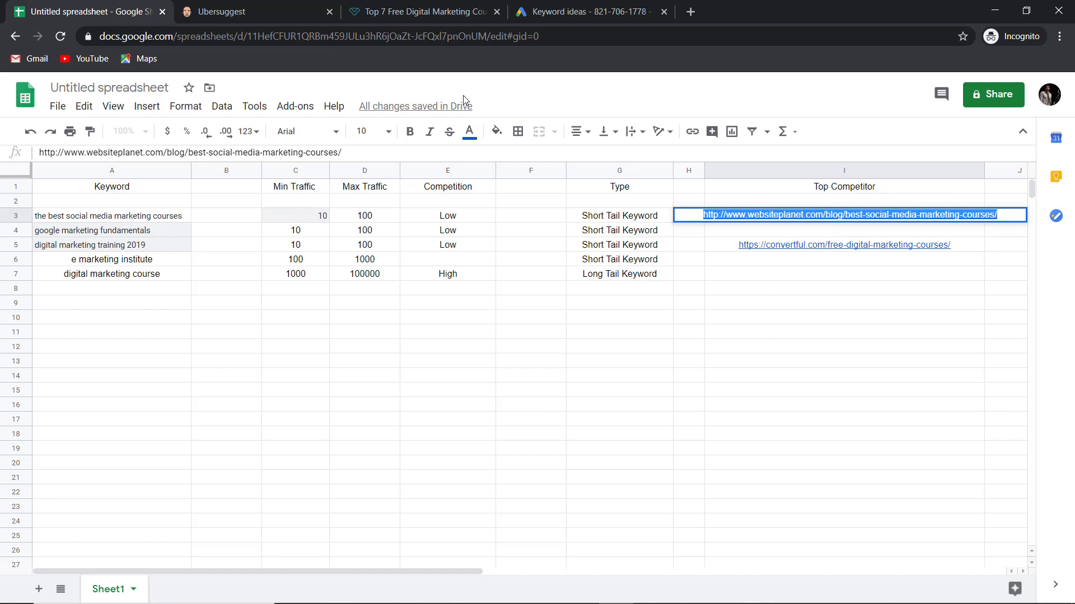
{"action": "left_click", "coordinate": [283, 10]}
{"action": "key", "text": "ctrl+a"}
{"action": "key", "text": "ctrl+v"}
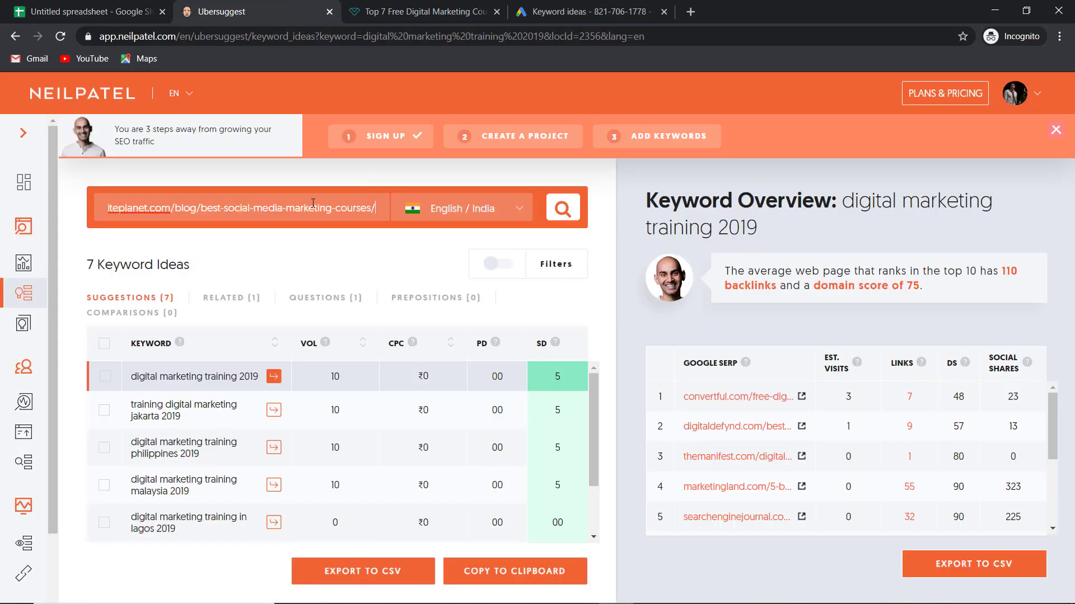
{"action": "left_click", "coordinate": [568, 213]}
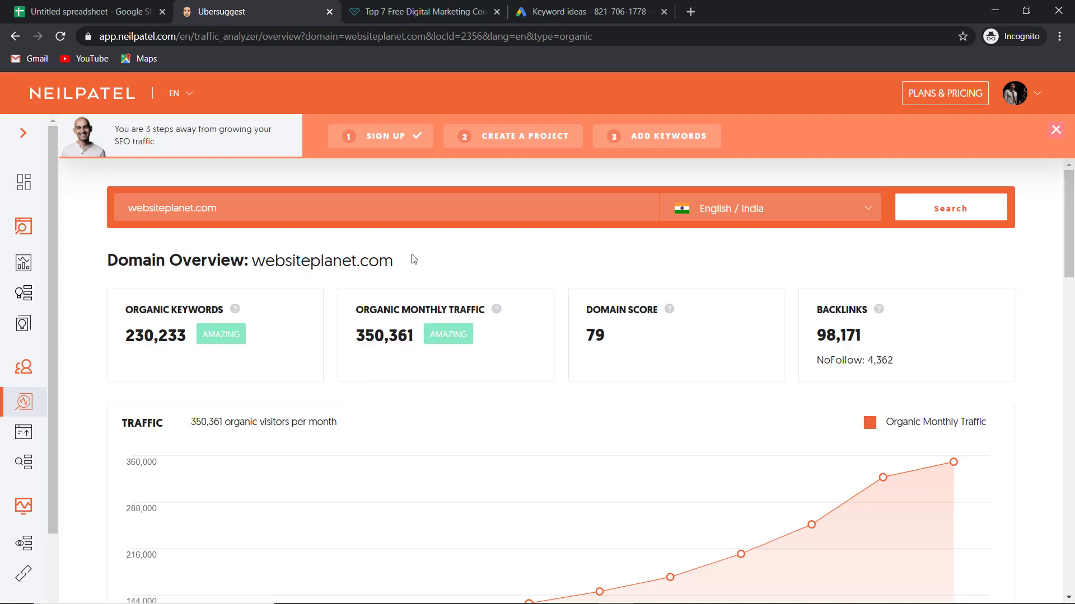
{"action": "scroll", "coordinate": [351, 263], "scroll_direction": "down", "scroll_amount": 1}
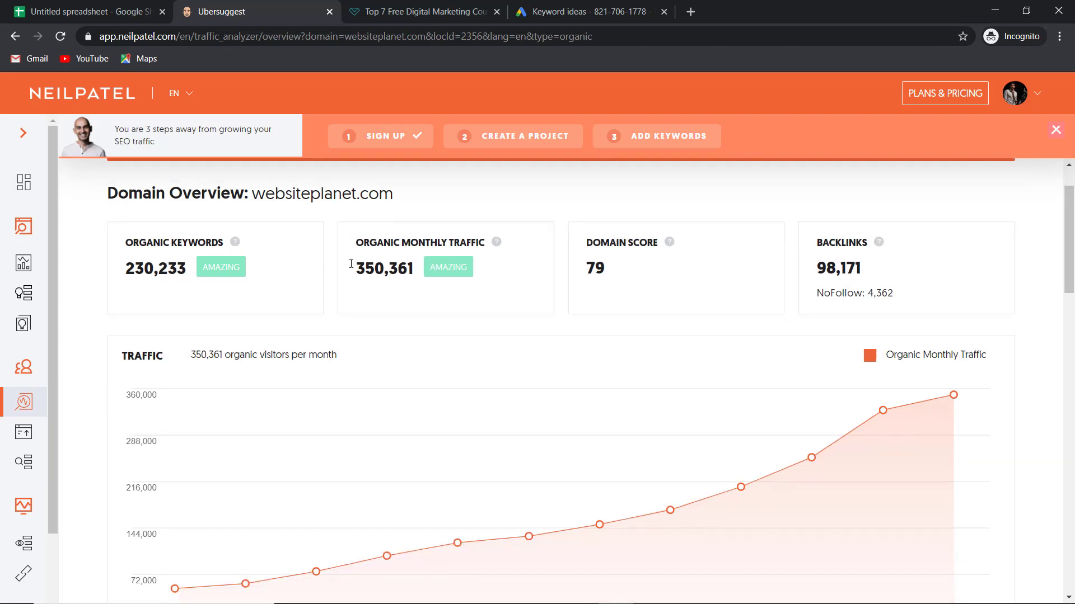
{"action": "scroll", "coordinate": [239, 240], "scroll_direction": "up", "scroll_amount": 1}
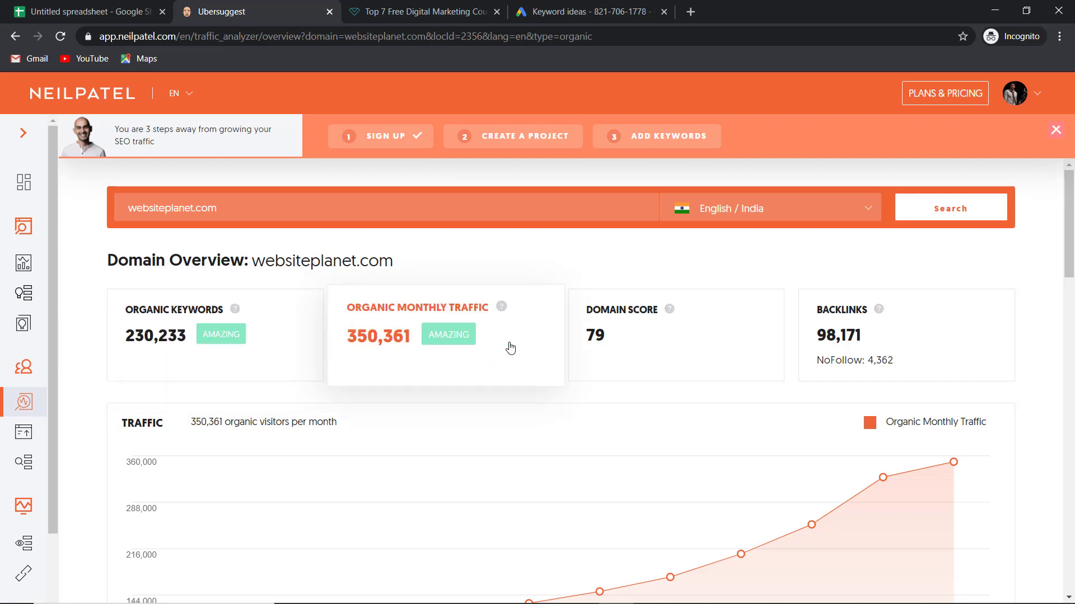
{"action": "scroll", "coordinate": [493, 336], "scroll_direction": "down", "scroll_amount": 1}
{"action": "scroll", "coordinate": [462, 317], "scroll_direction": "down", "scroll_amount": 10}
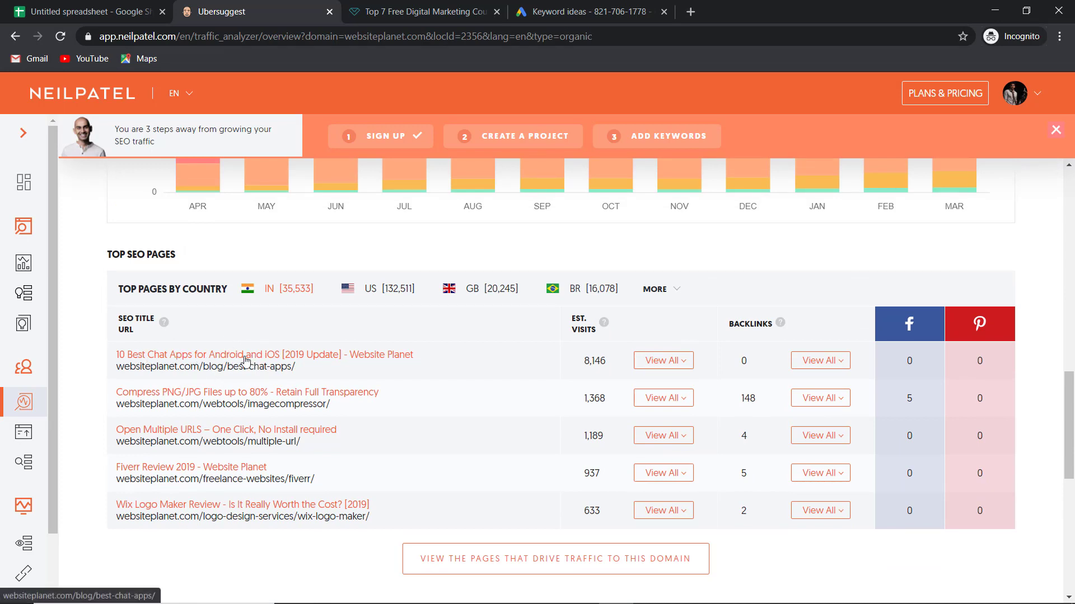
{"action": "scroll", "coordinate": [370, 350], "scroll_direction": "up", "scroll_amount": 10}
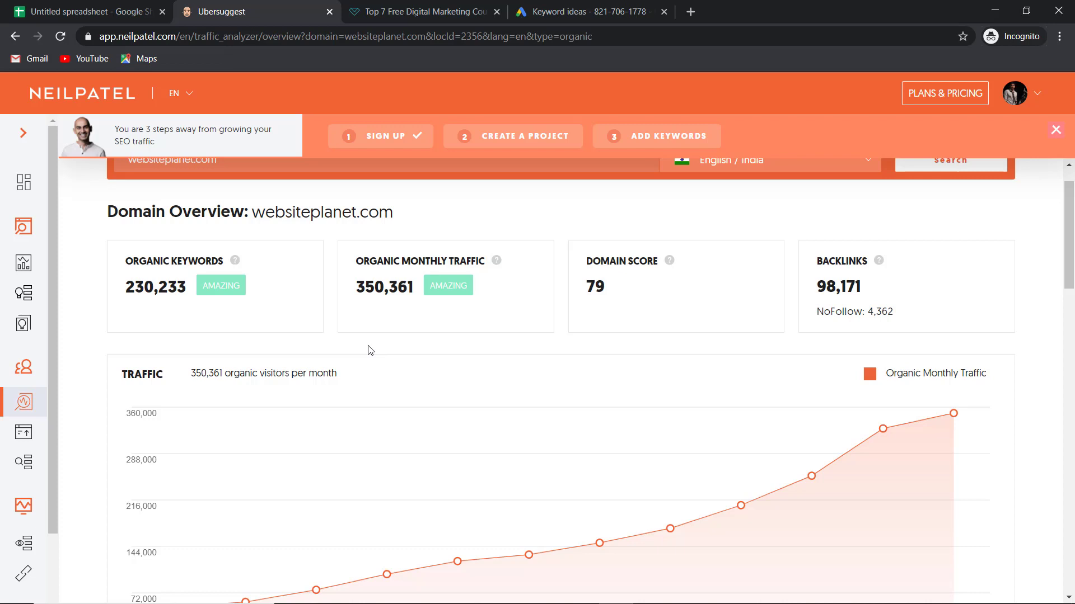